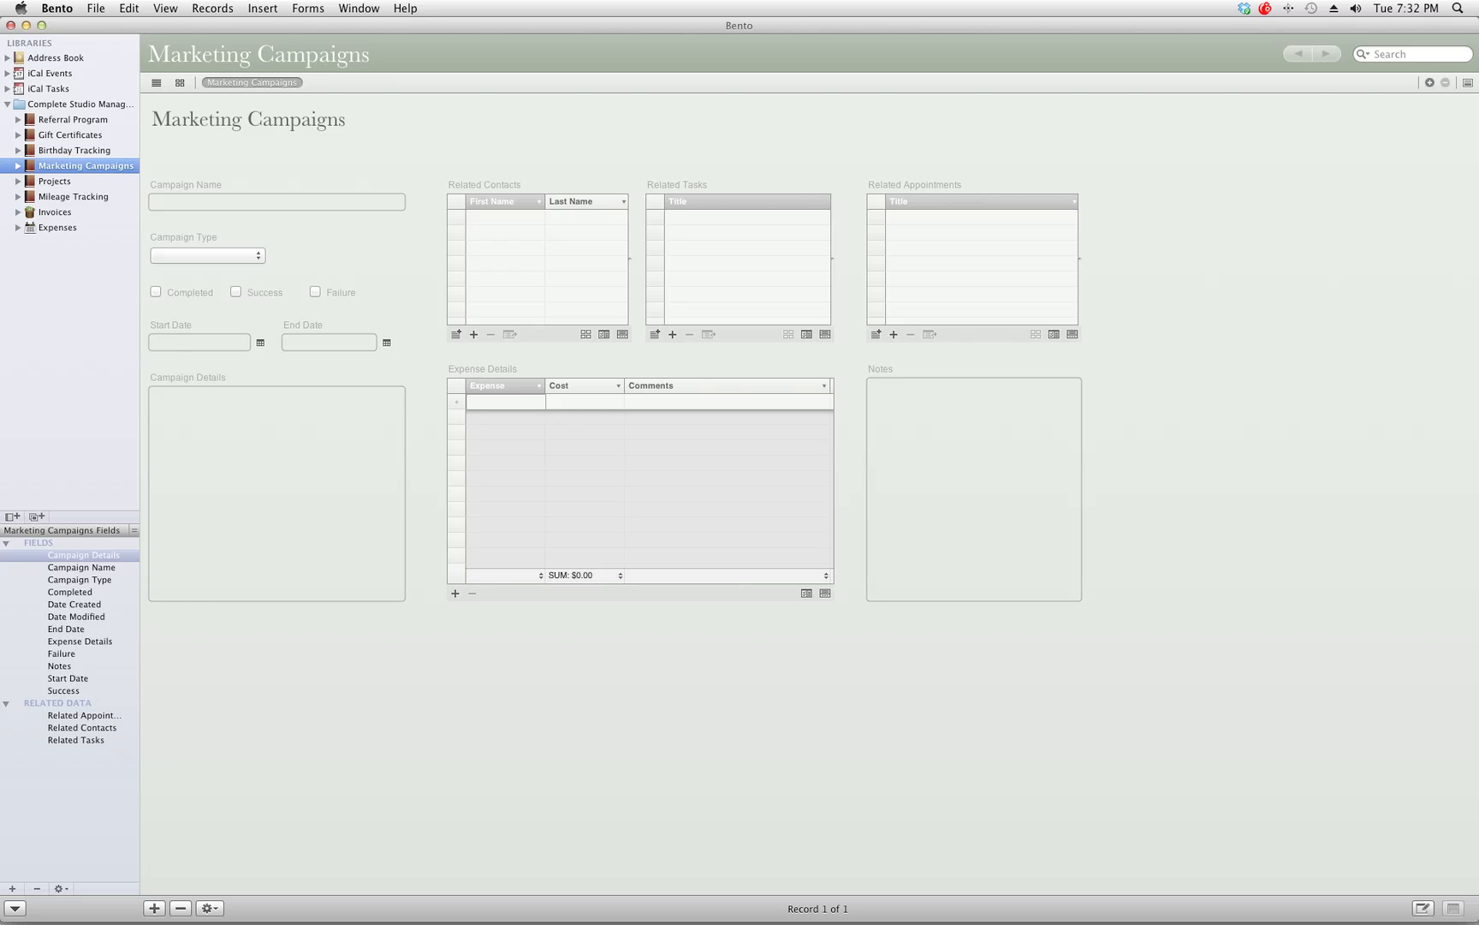
Name the campaign "TK Seniors Model Program" and set its campaign type to Referral Program
left_click(269, 200)
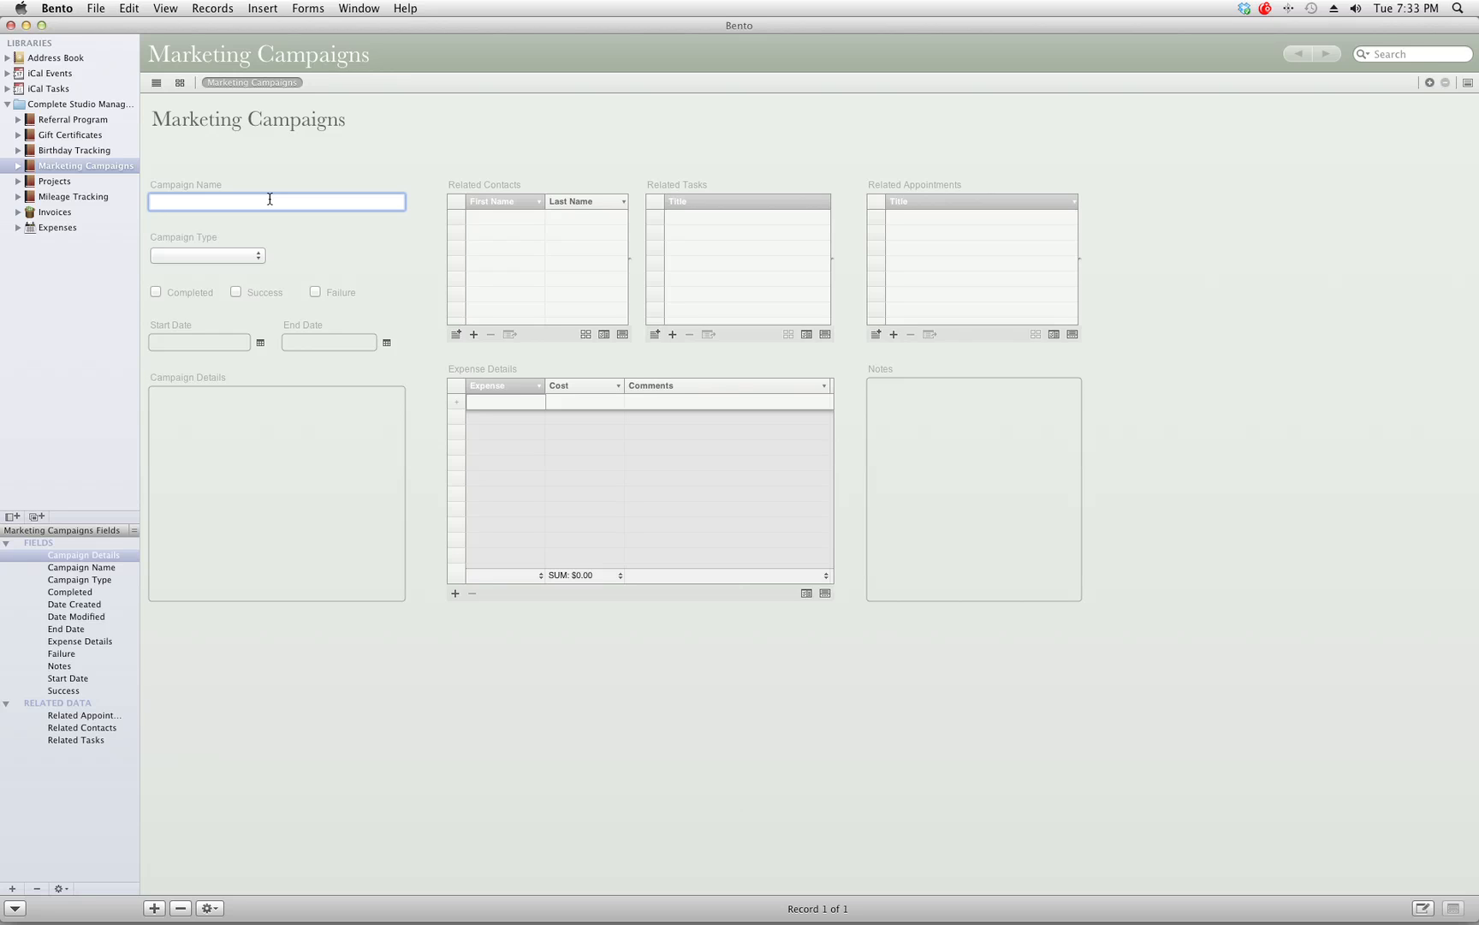
type("S")
key("BackSpace")
type("TK Seniors Model Program")
left_click(199, 253)
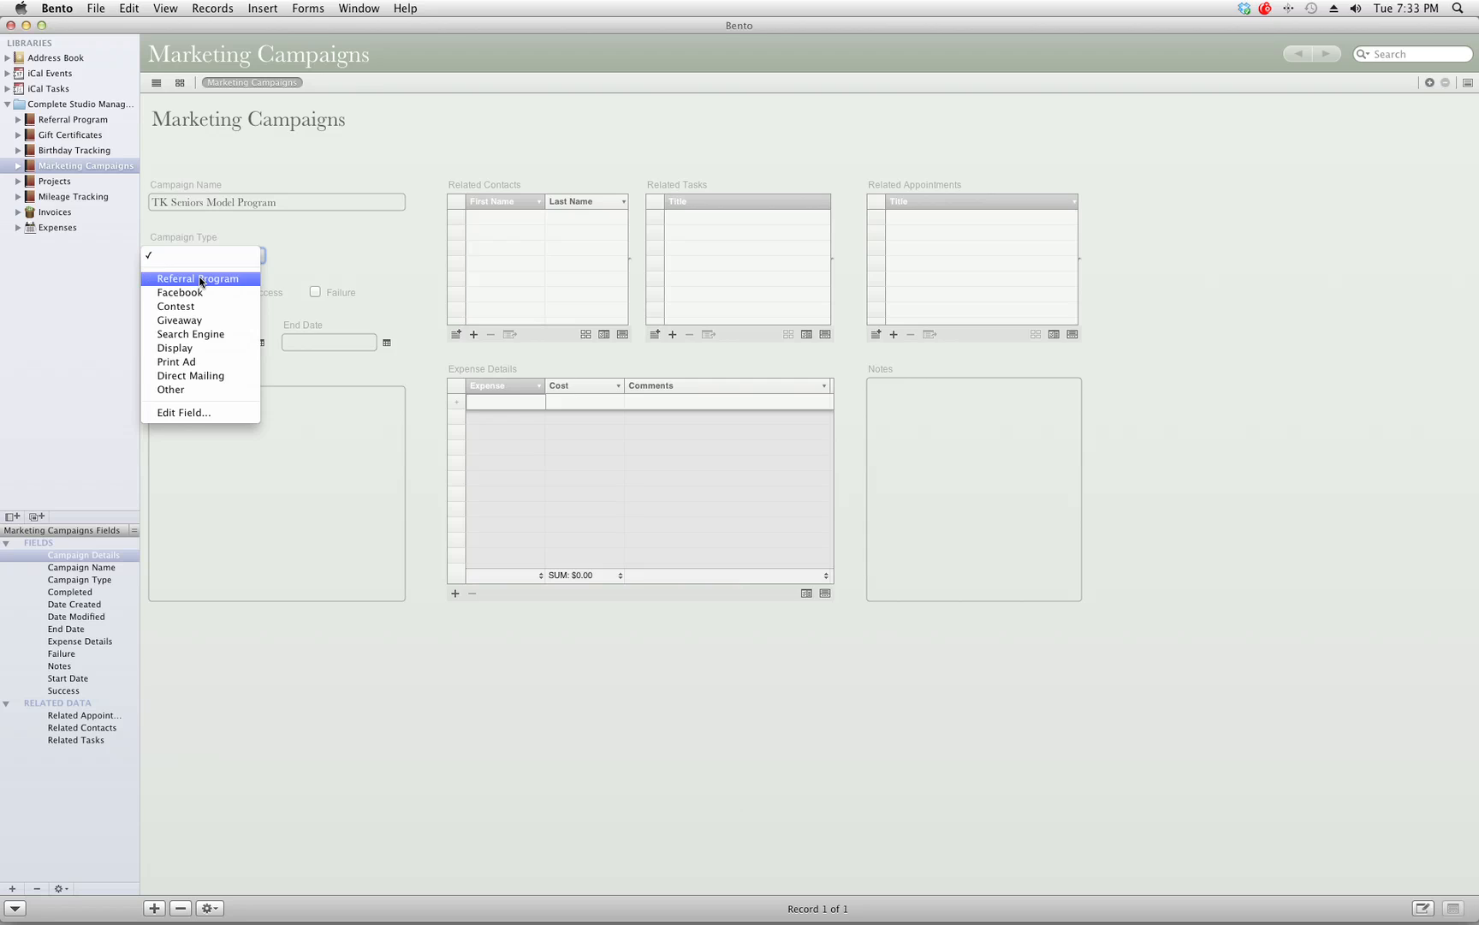
left_click(201, 281)
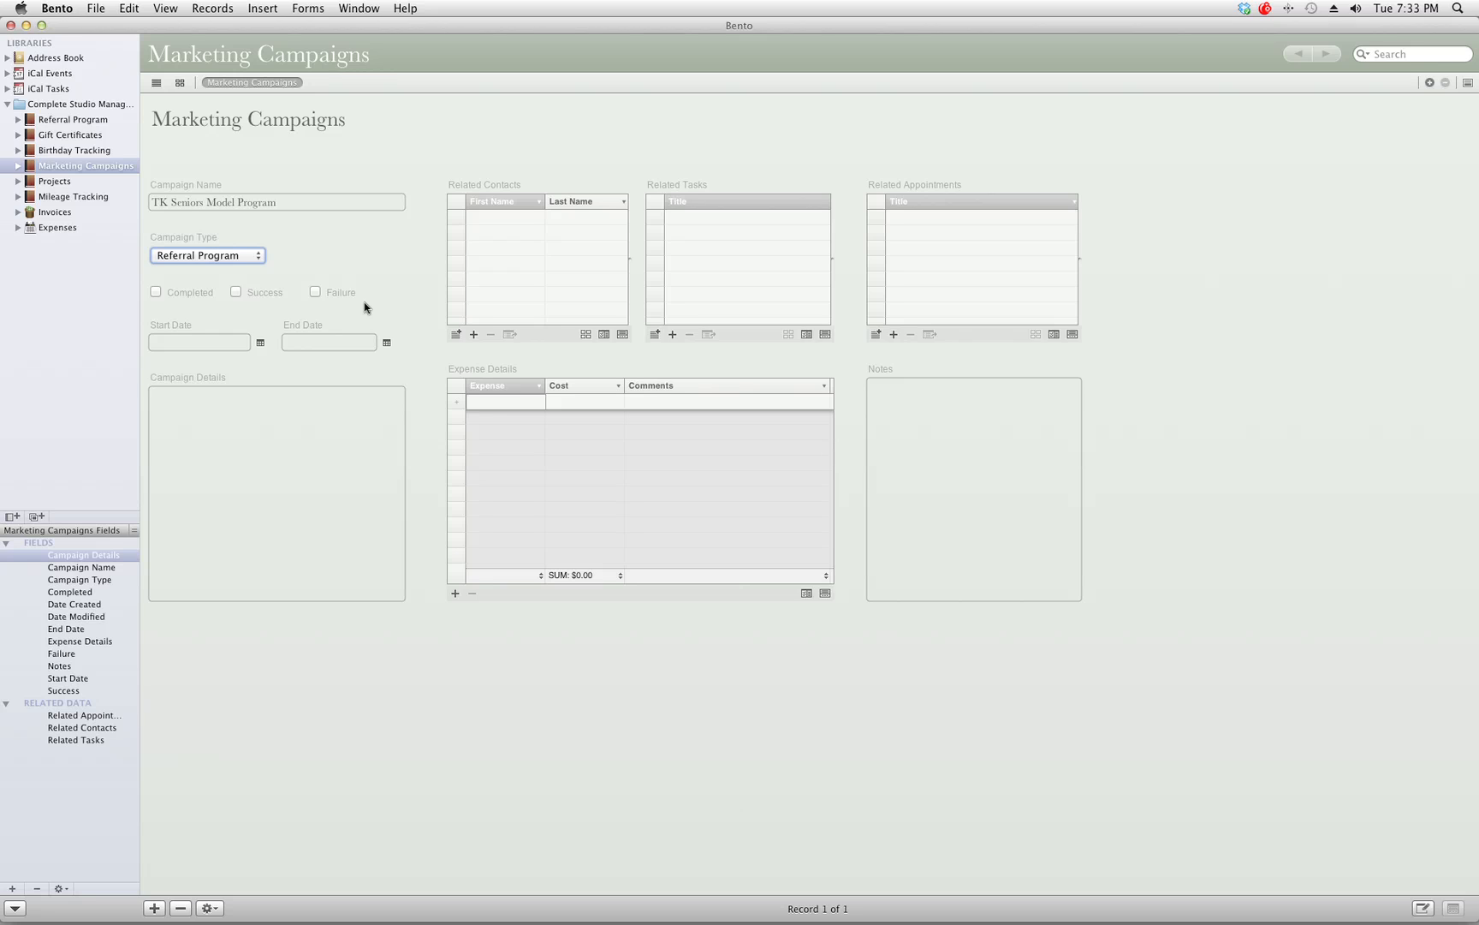
Set the campaign's start date to January 16, 2012
left_click(244, 336)
left_click(259, 342)
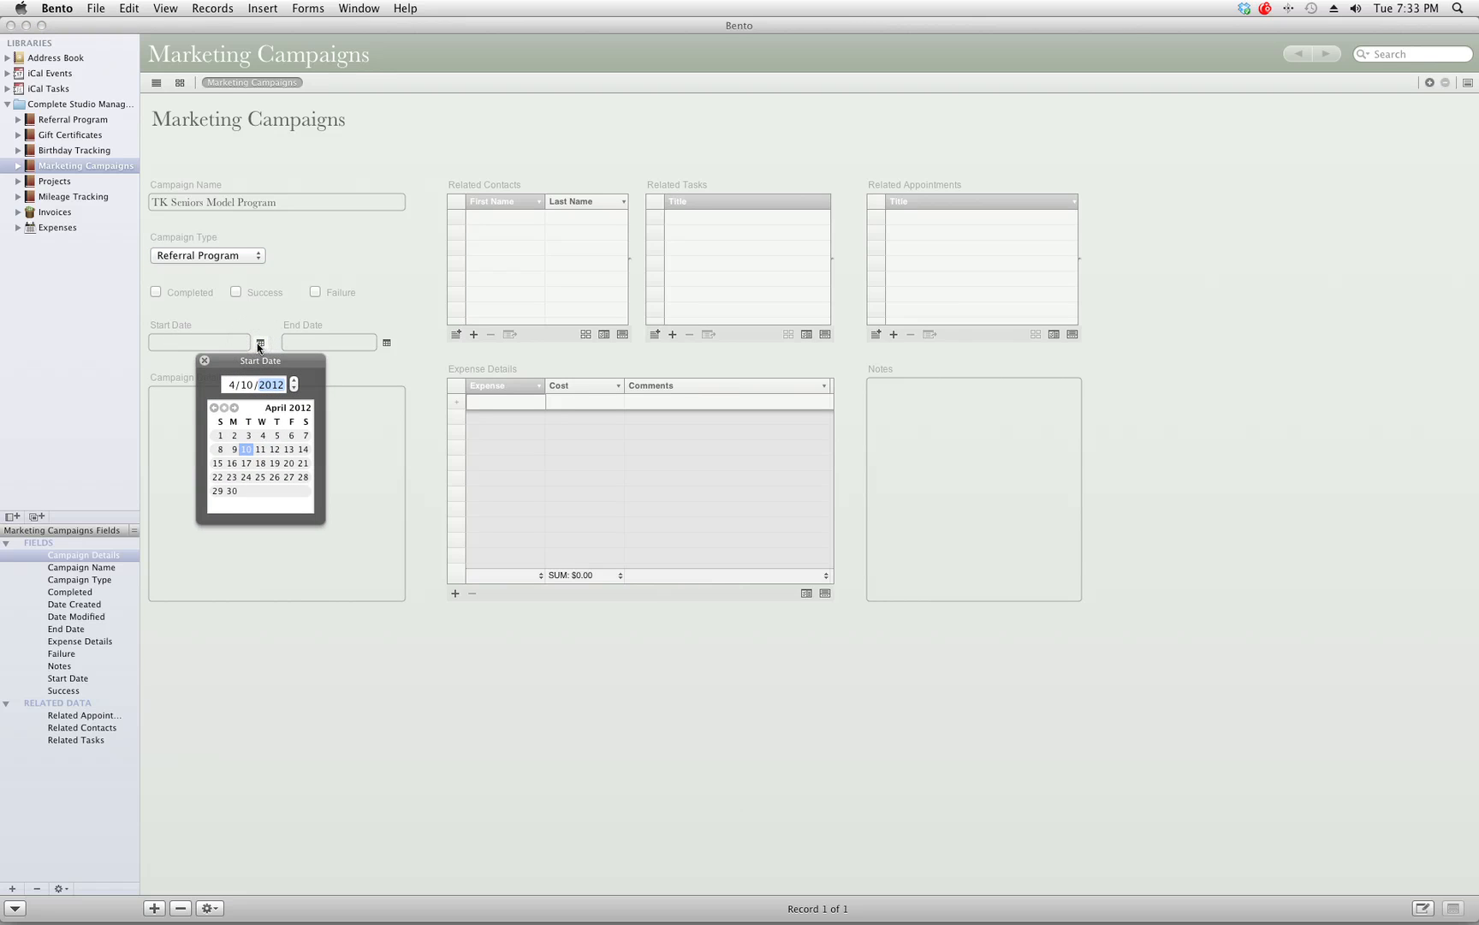
left_click(214, 407)
left_click(214, 408)
left_click(214, 407)
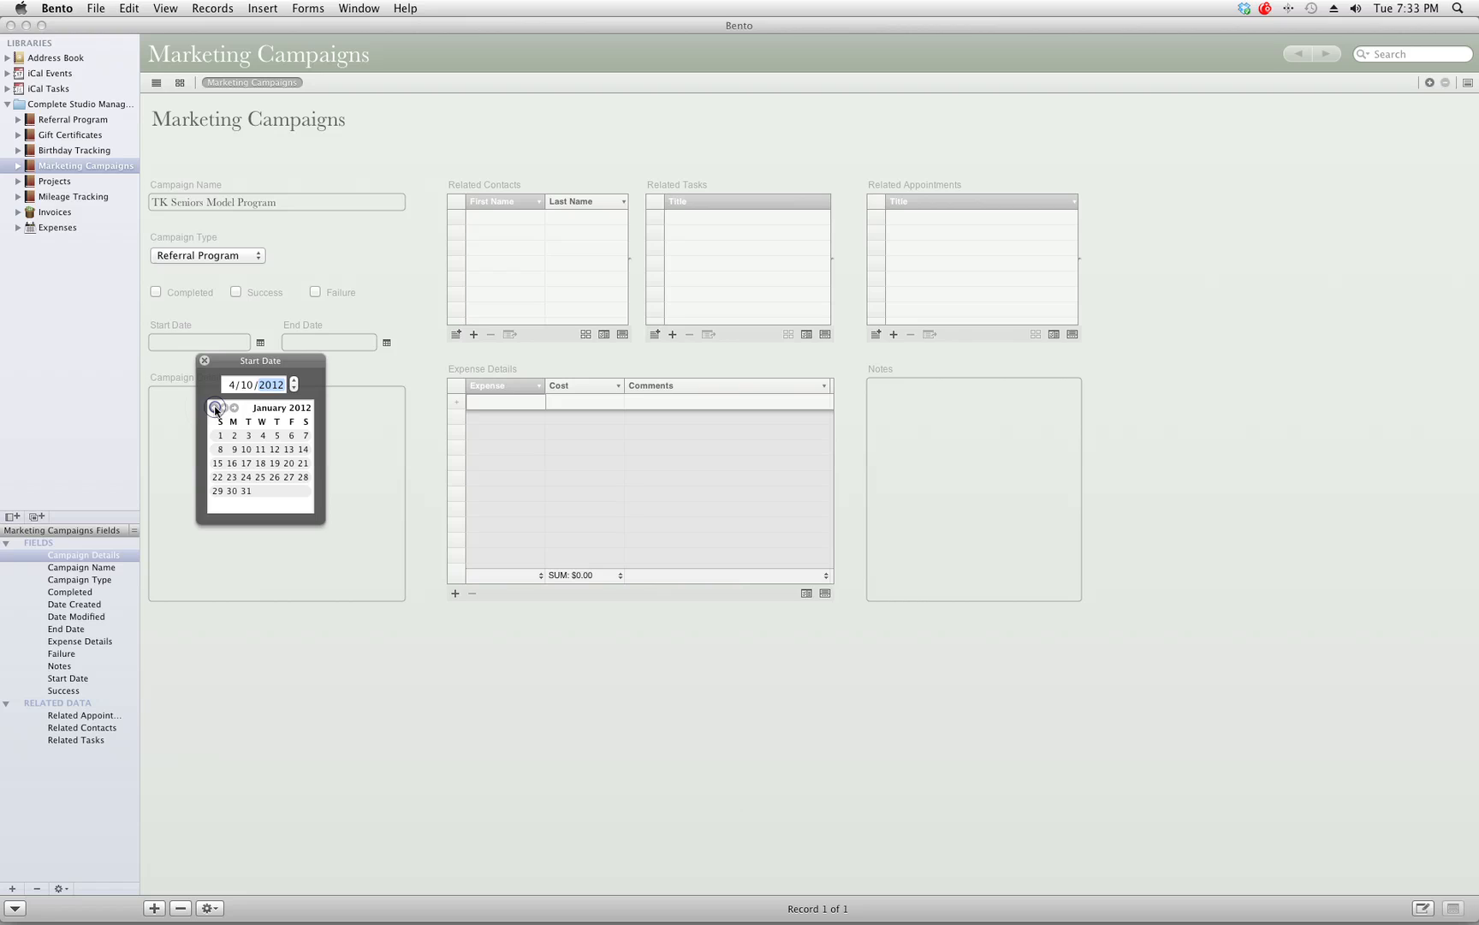
left_click(230, 464)
left_click(227, 463)
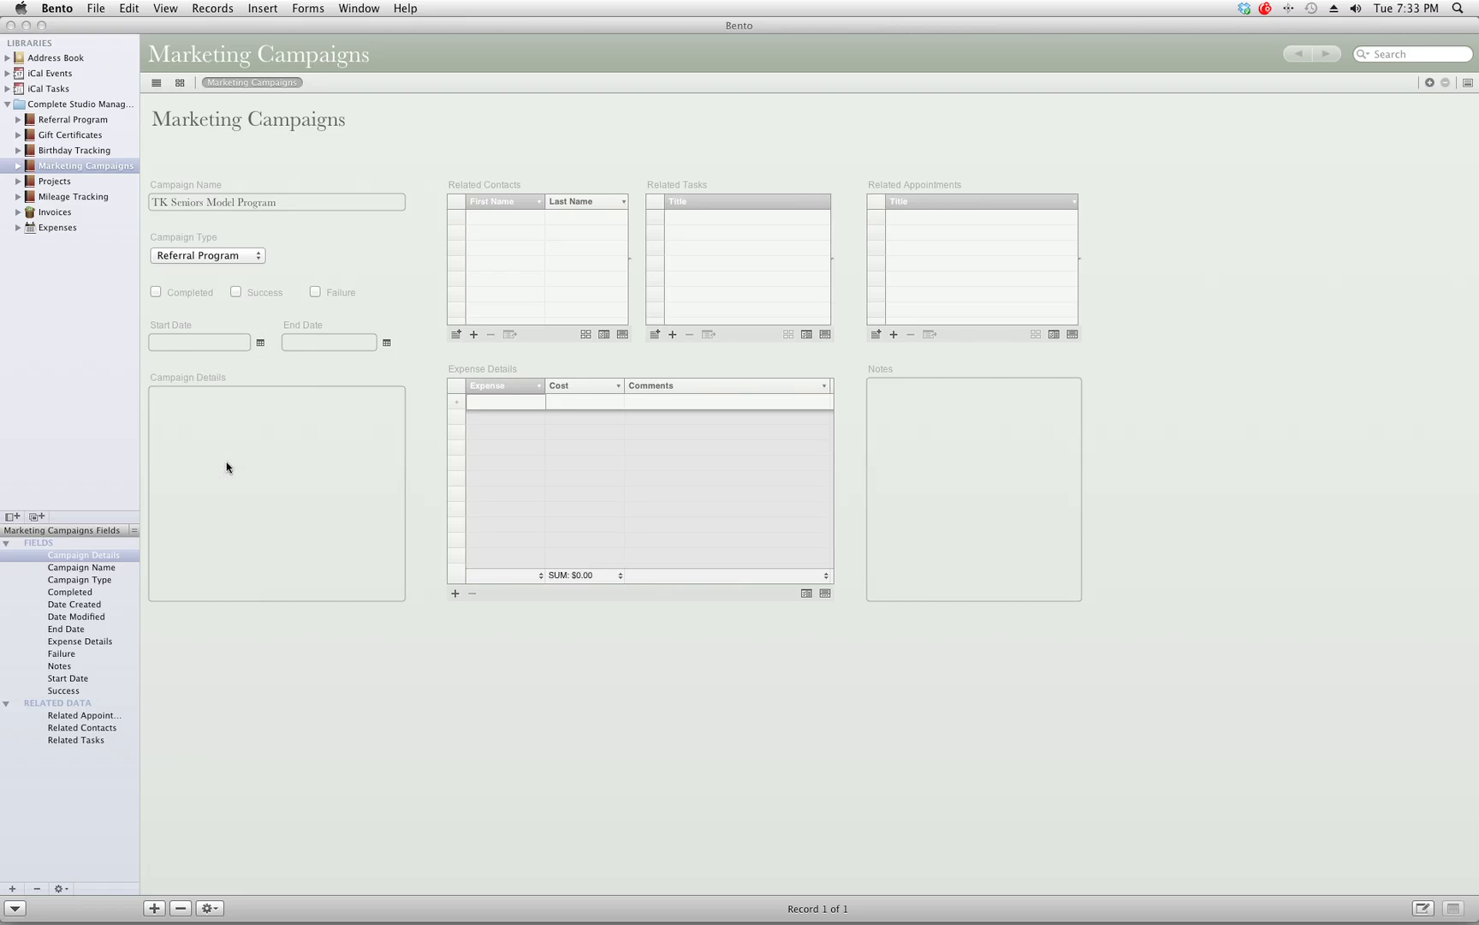
Set the campaign's end date to September 30, 2012
left_click(387, 343)
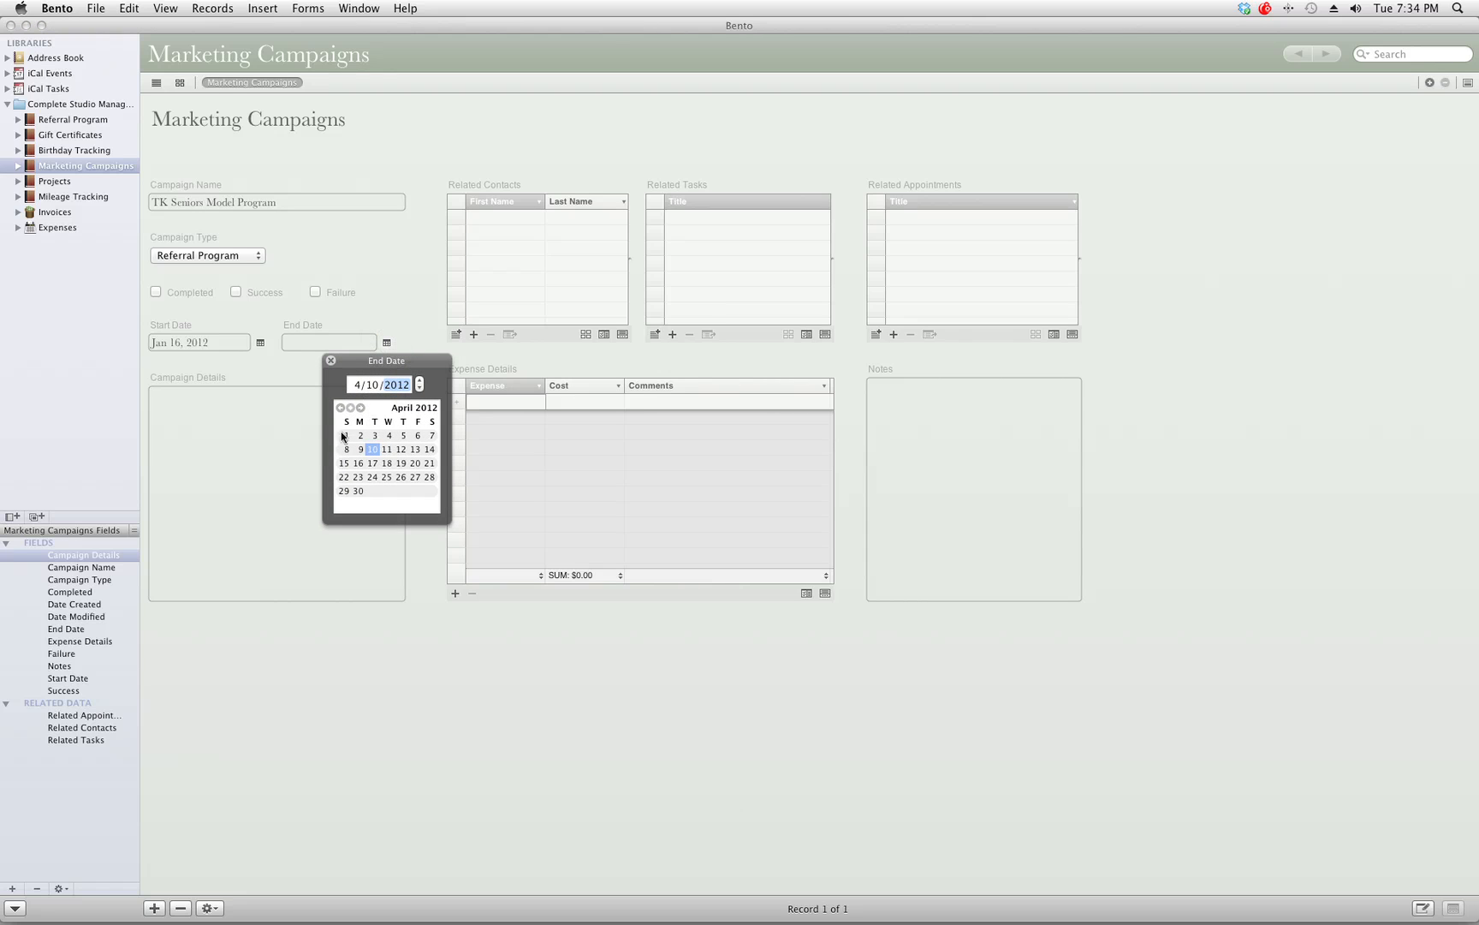
left_click(362, 407)
left_click(362, 408)
left_click(362, 408)
left_click(362, 408)
left_click(362, 407)
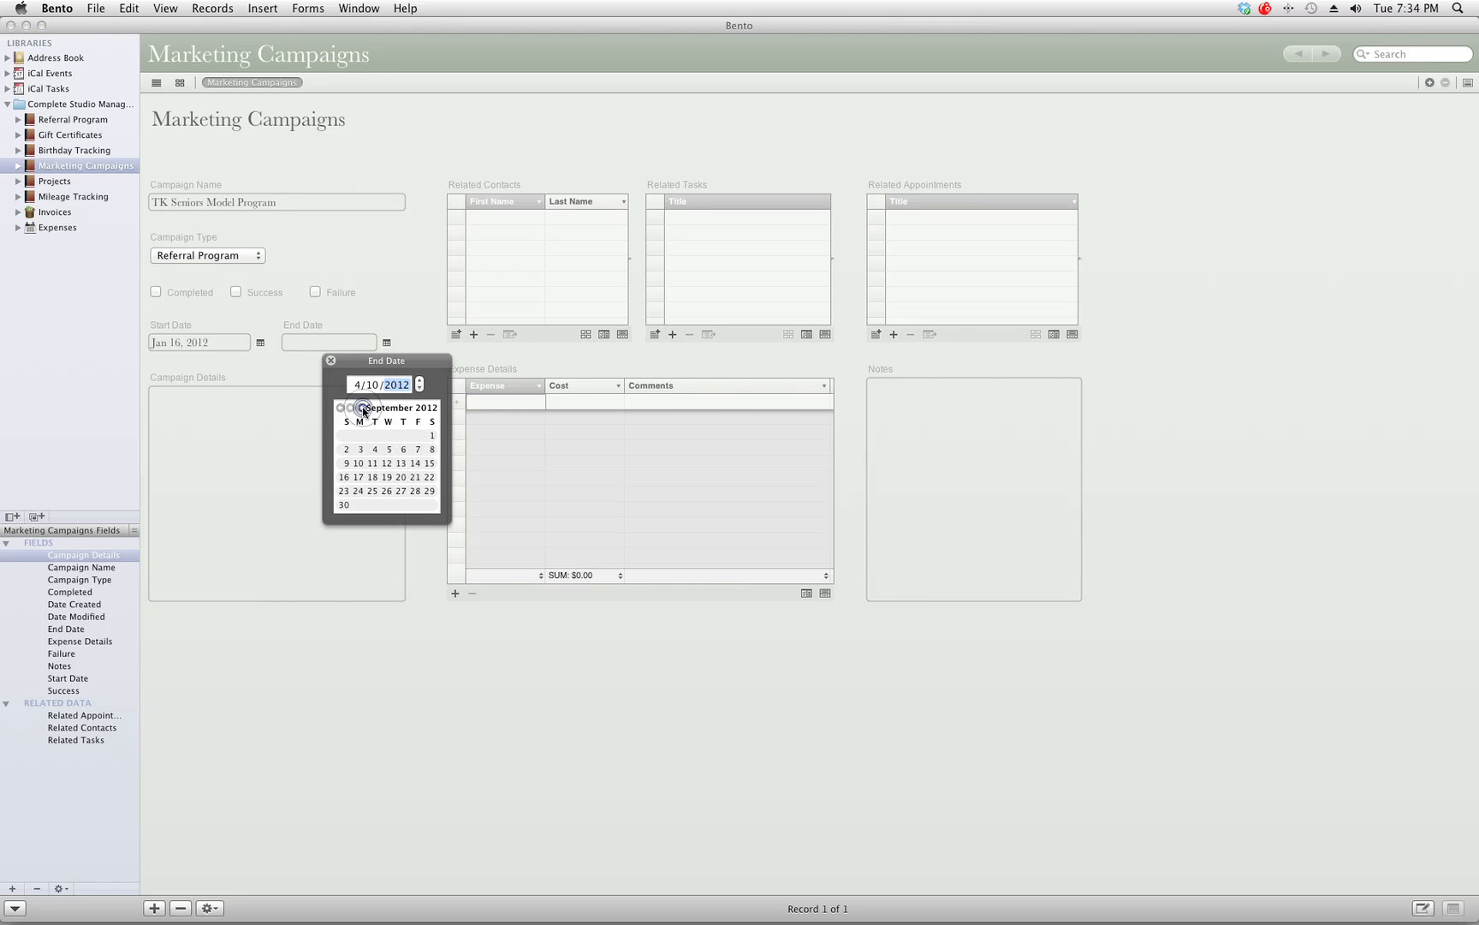
left_click(343, 506)
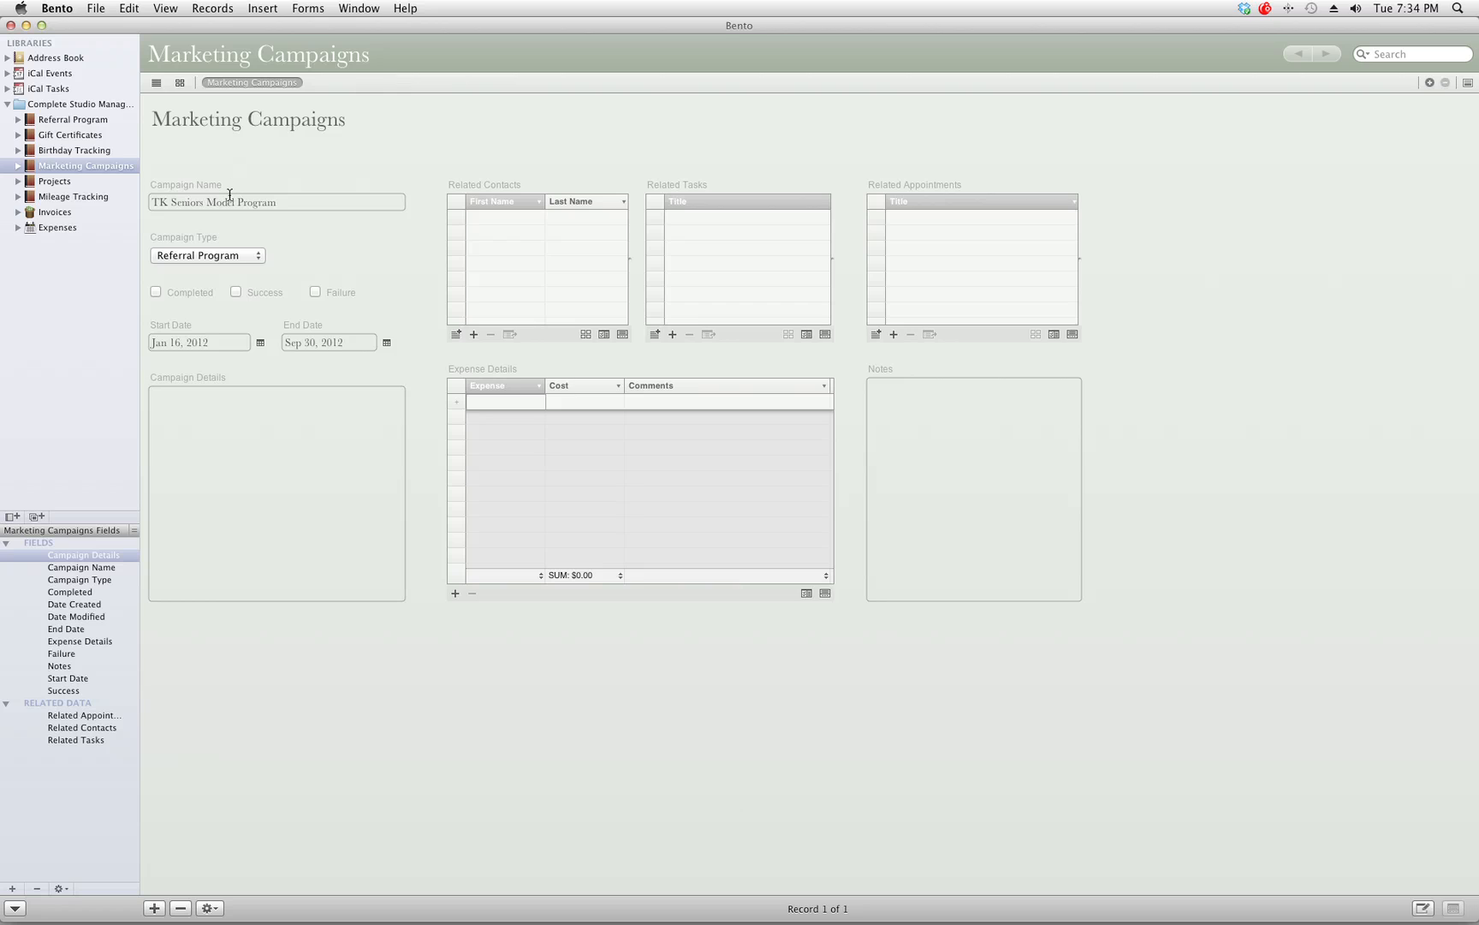
Put "2012" in front of the campaign name so it reads "2012 TK Seniors Model Program"
left_click(154, 203)
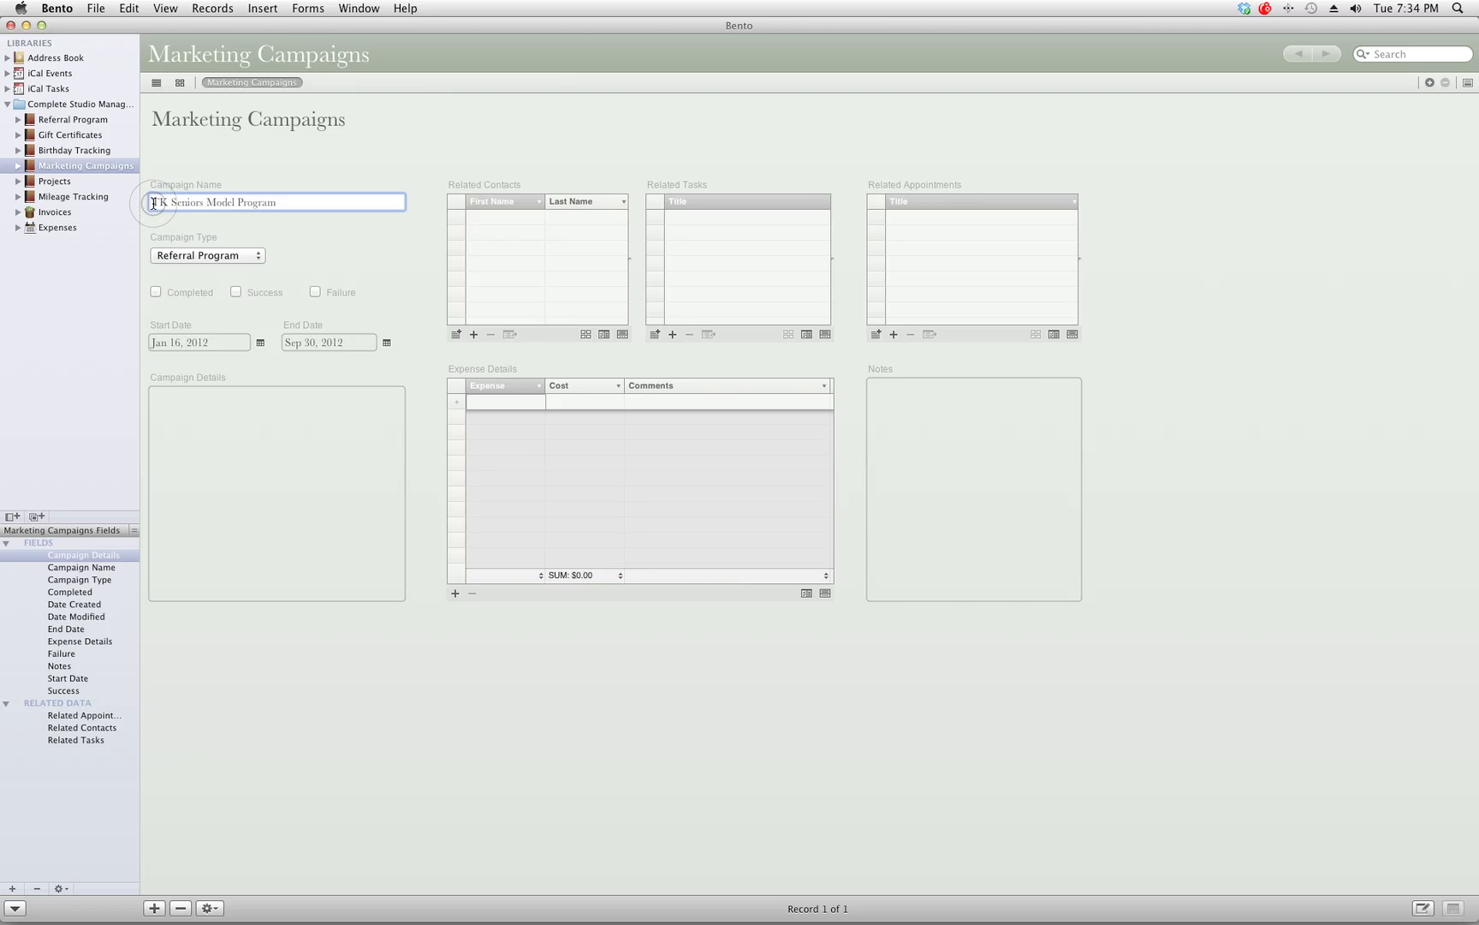
type("2012 n")
key("BackSpace")
Enter "Terms of the Program" and "Rewards" on separate lines in the campaign details
left_click(345, 473)
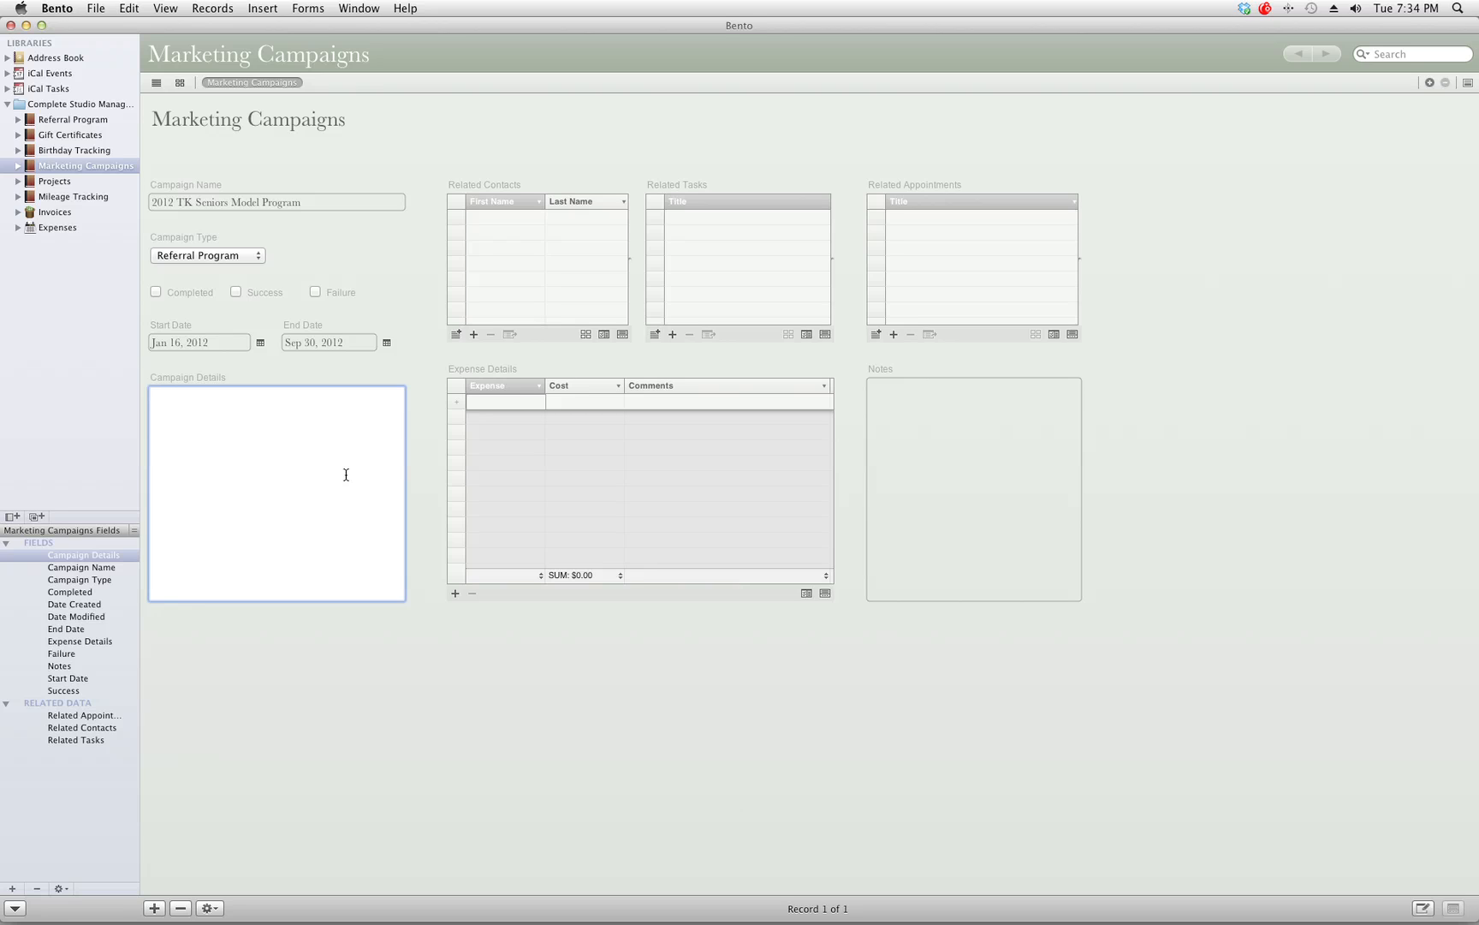
type("Terms of")
key("BackSpace")
key("BackSpace")
type("of the Program Req")
key("BackSpace")
type("wards")
Add the fourth and the third listed Address Book contacts to the campaign's related contacts, saving after each
left_click(456, 335)
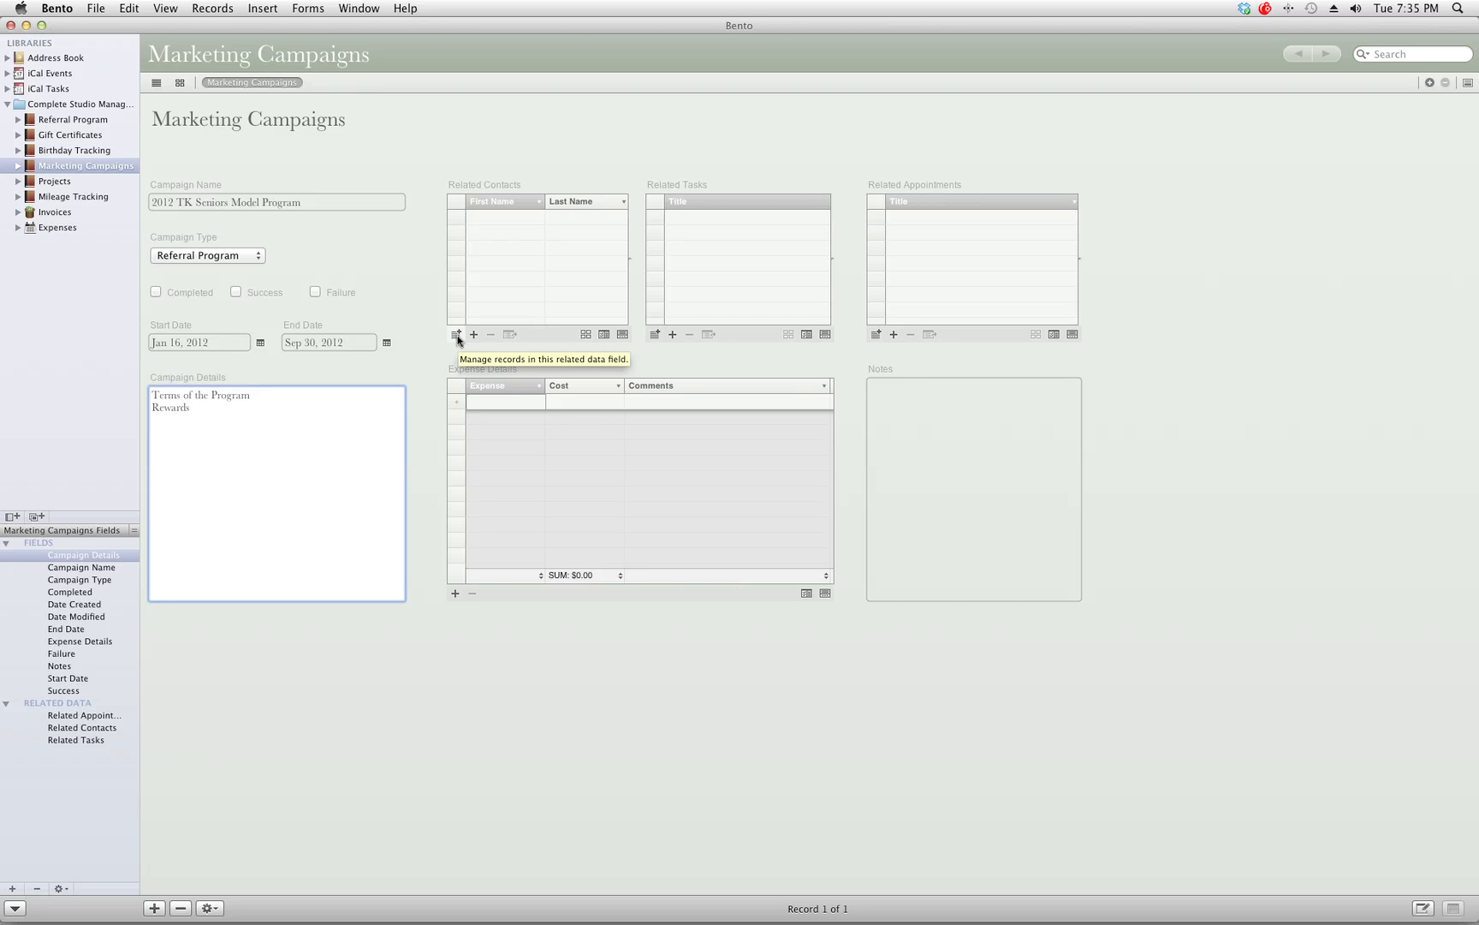
left_click(456, 336)
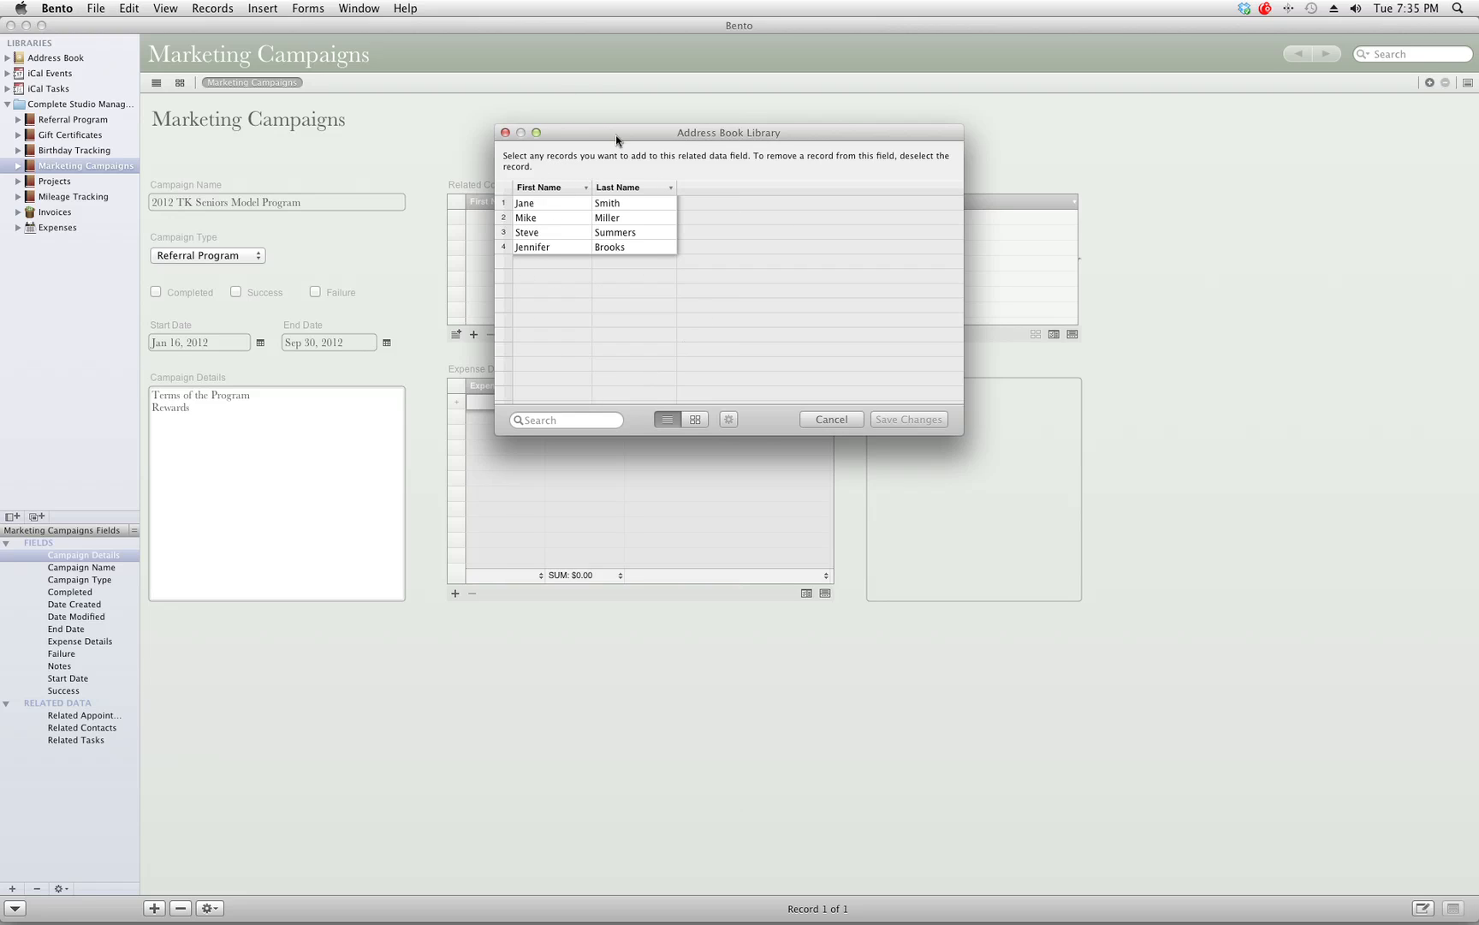
left_click(503, 247)
key("Return")
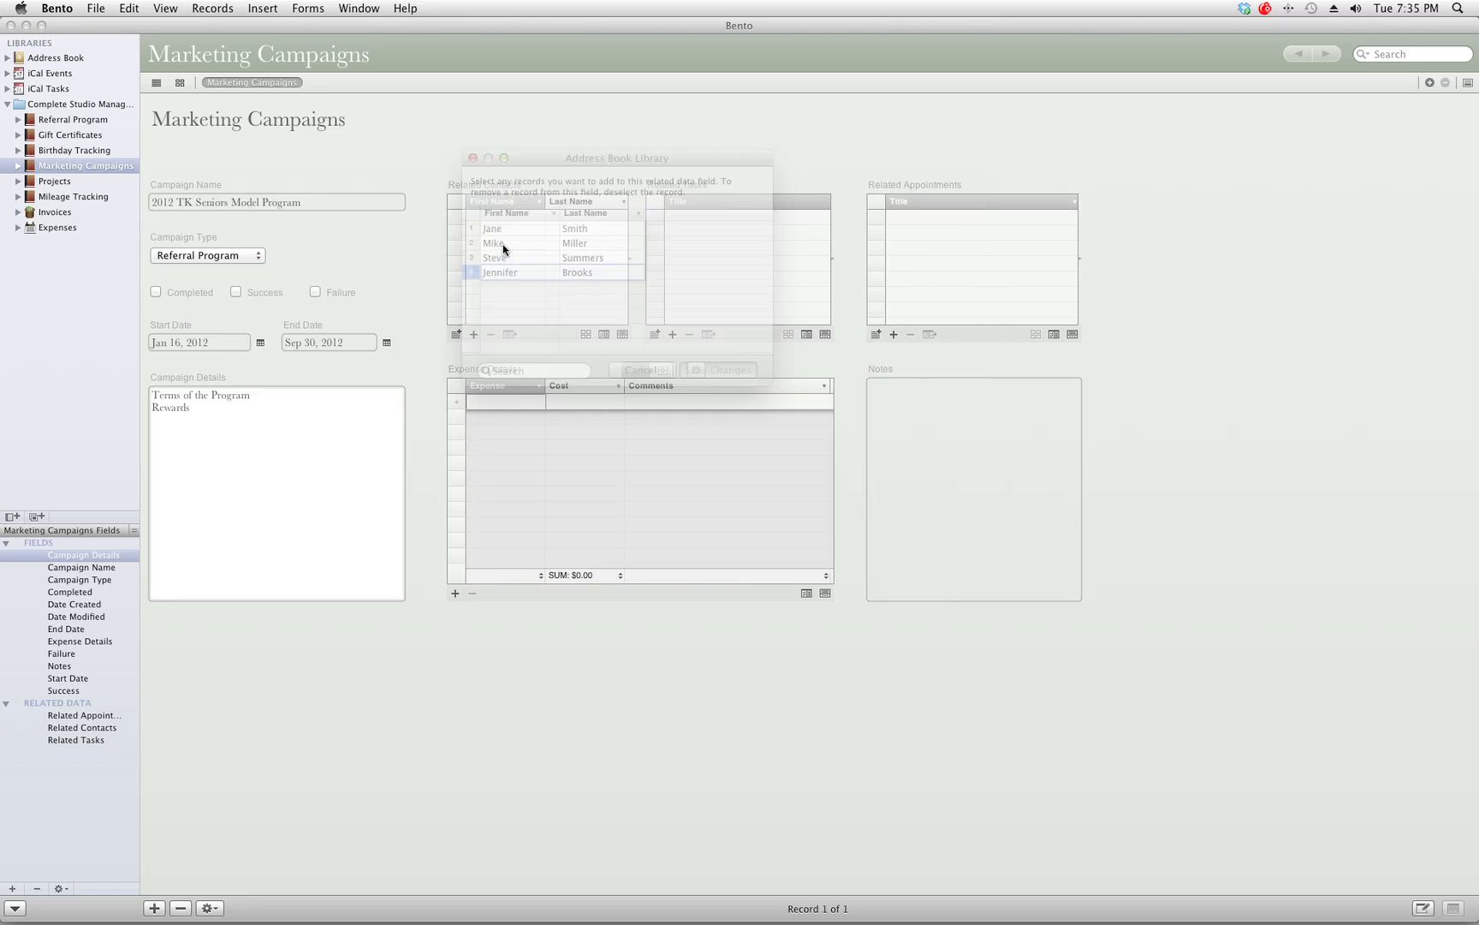
left_click(456, 334)
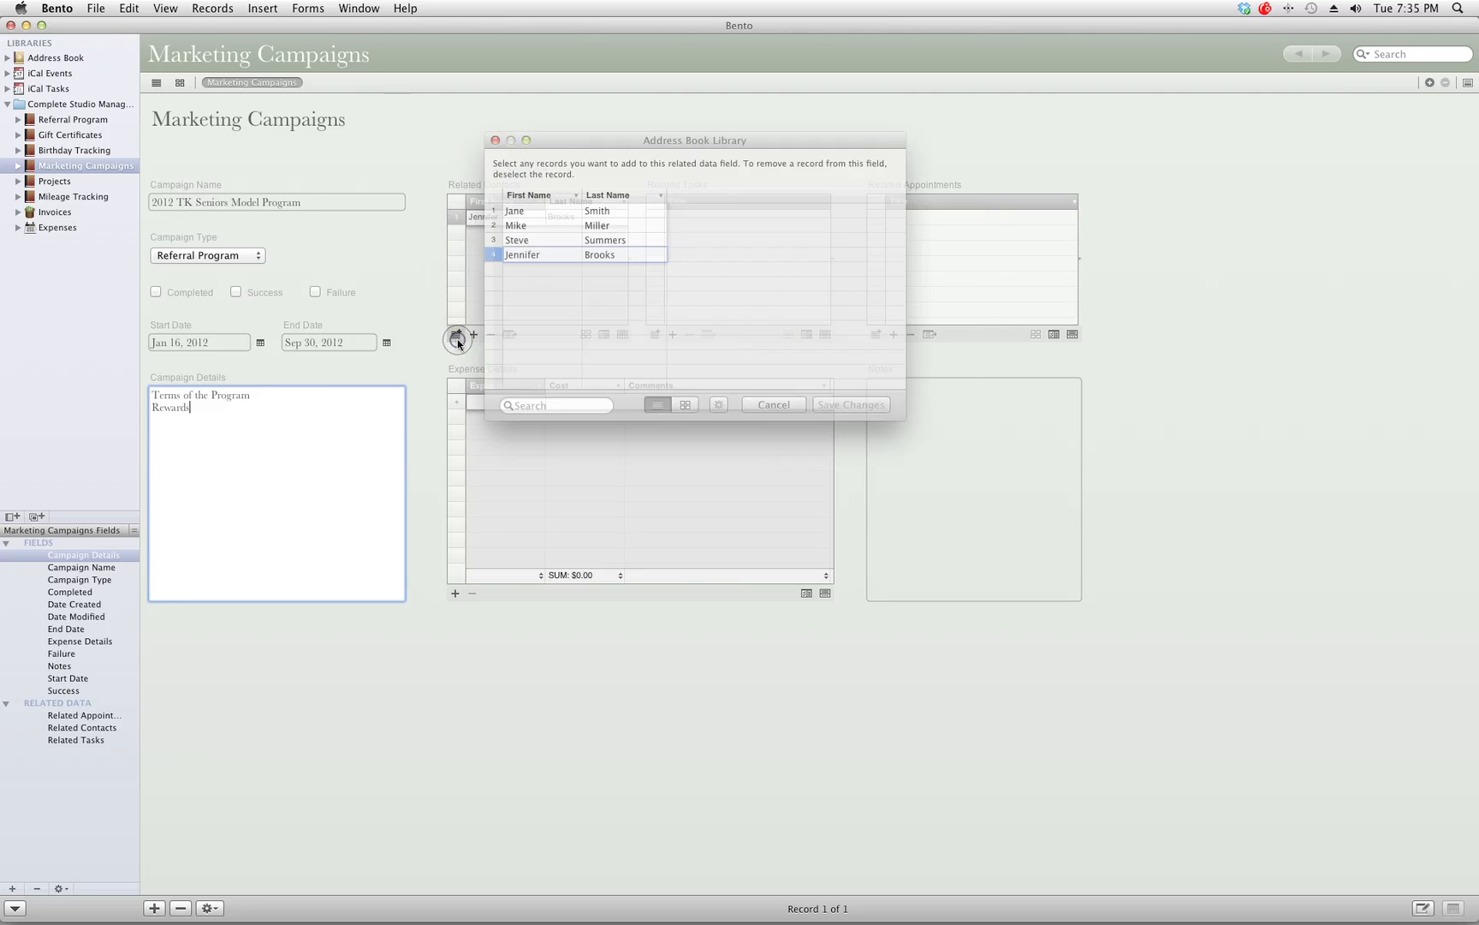
left_click(503, 232)
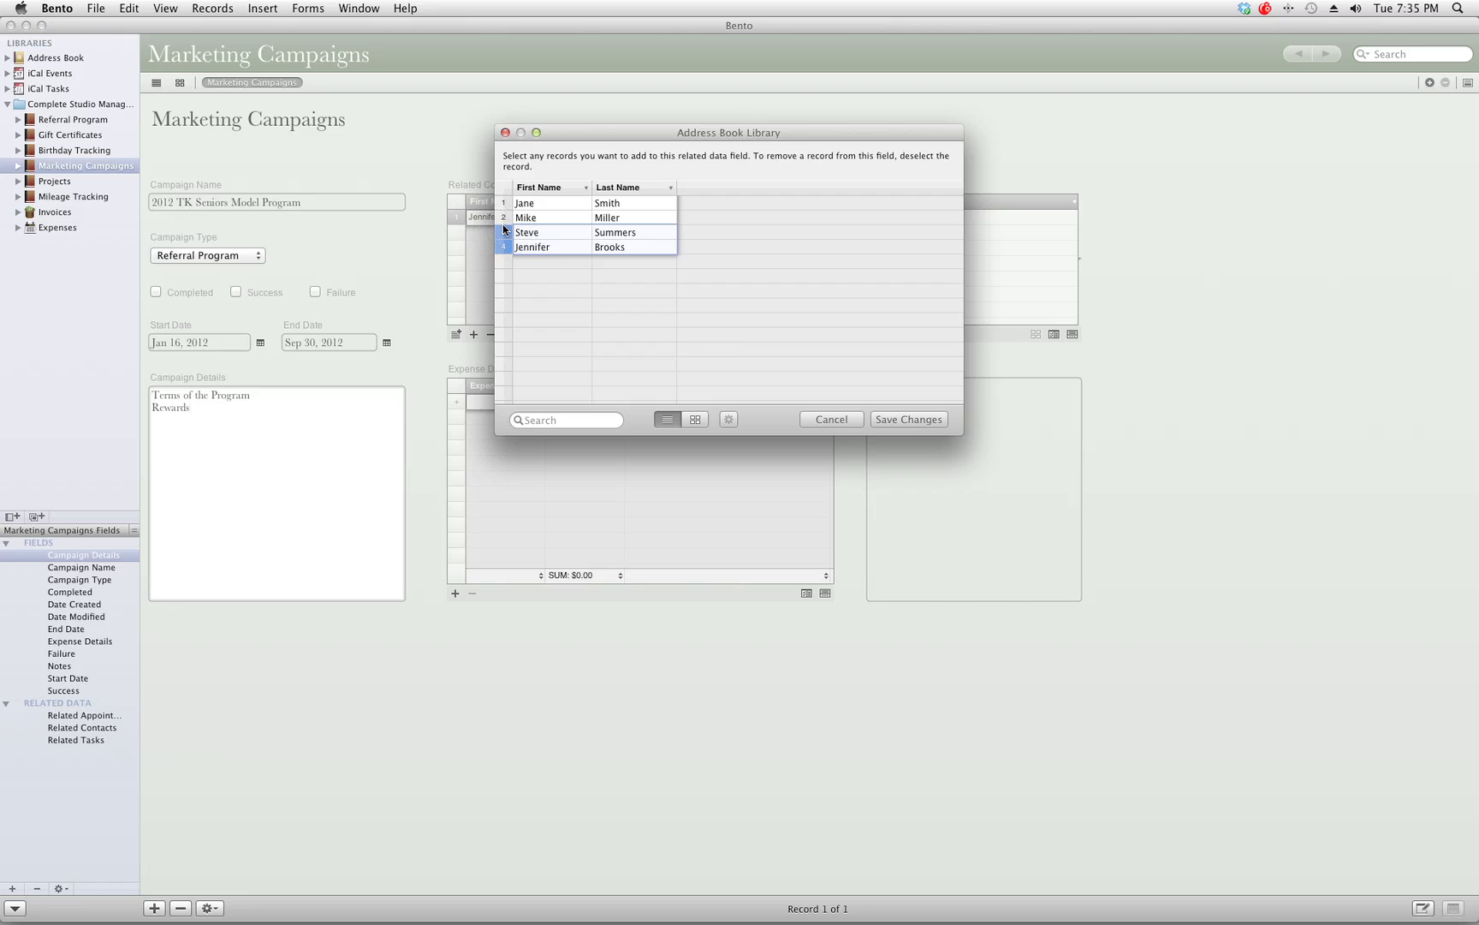
left_click(932, 419)
Add the first two listed Address Book contacts to the campaign's related contacts and save the changes
left_click(457, 334)
left_click(502, 202)
left_click(502, 216)
left_click(501, 203)
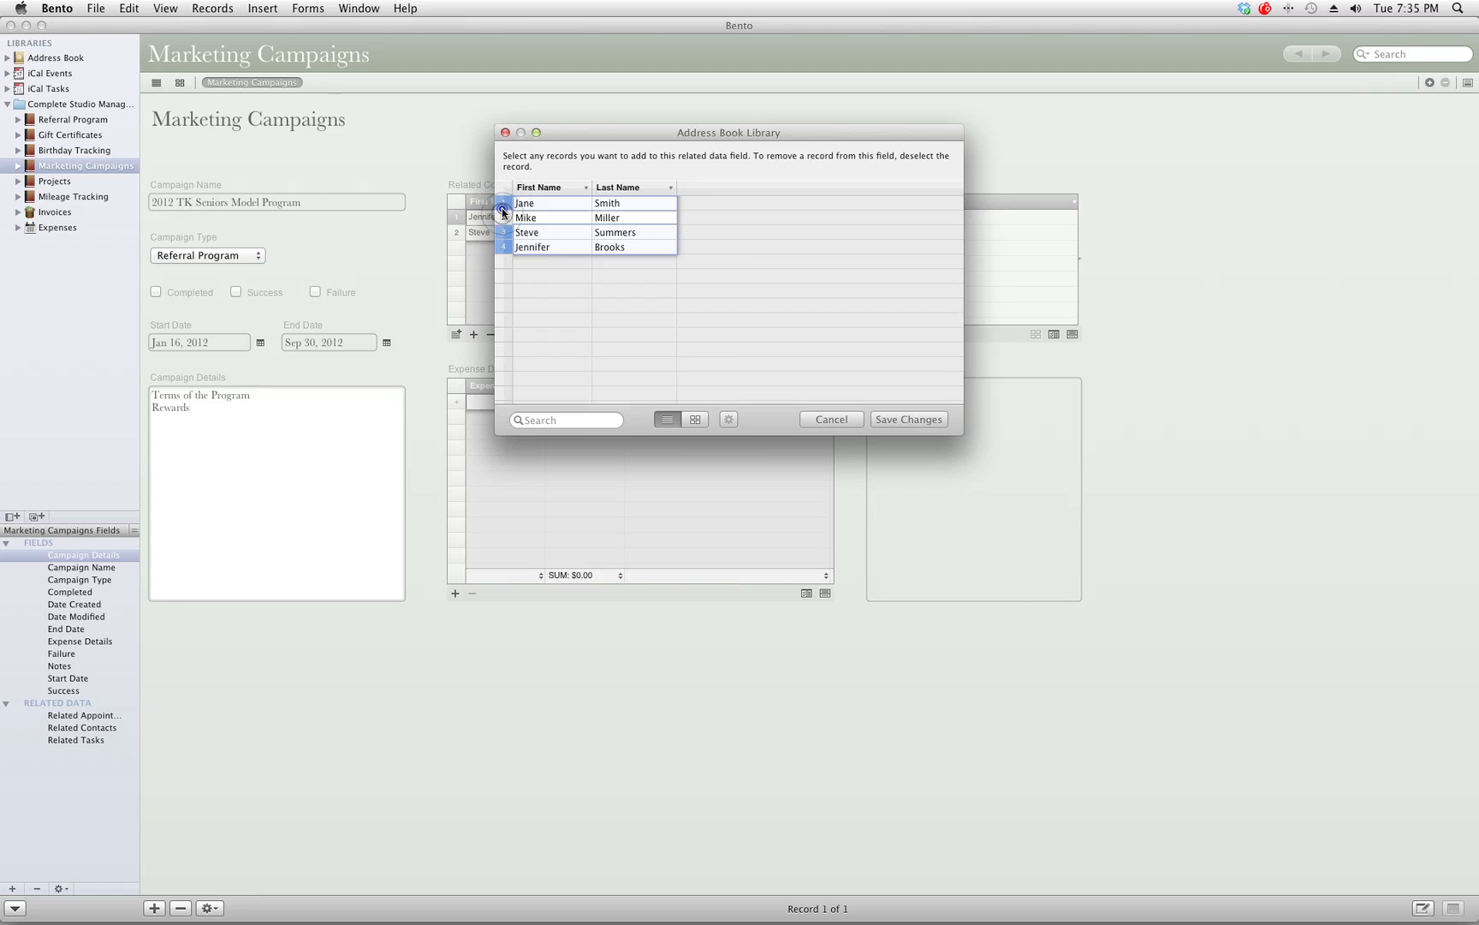
left_click(502, 203)
left_click(502, 216)
left_click(502, 217)
left_click(502, 203)
left_click(501, 218)
left_click(936, 419)
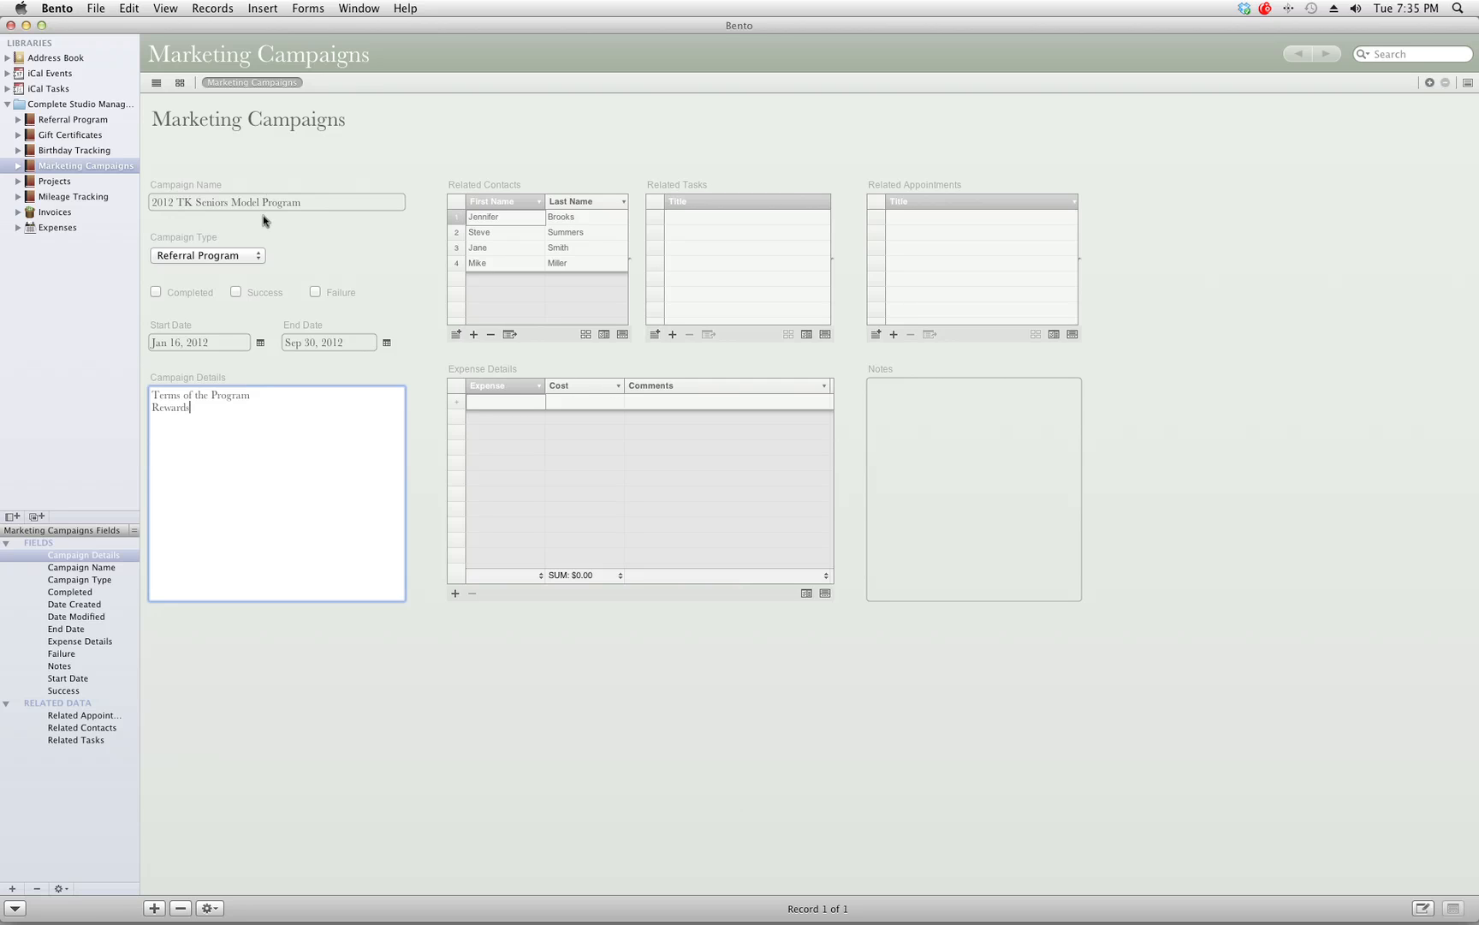
Review the campaign's related contacts selection without changes and check the marketing campaign entry in a contact's client details
left_click(458, 336)
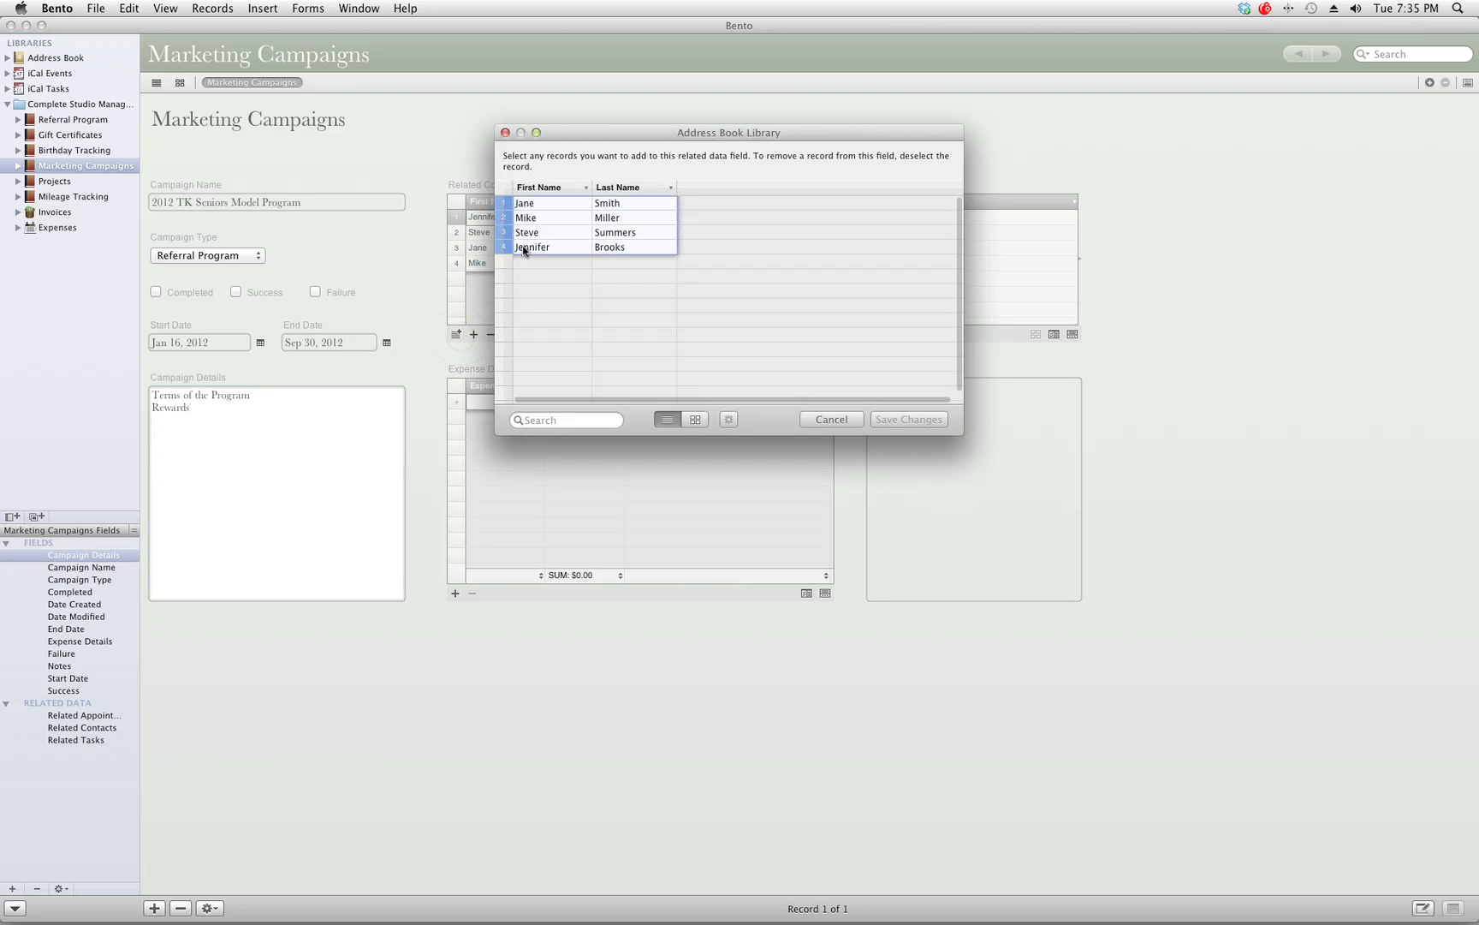
left_click(831, 419)
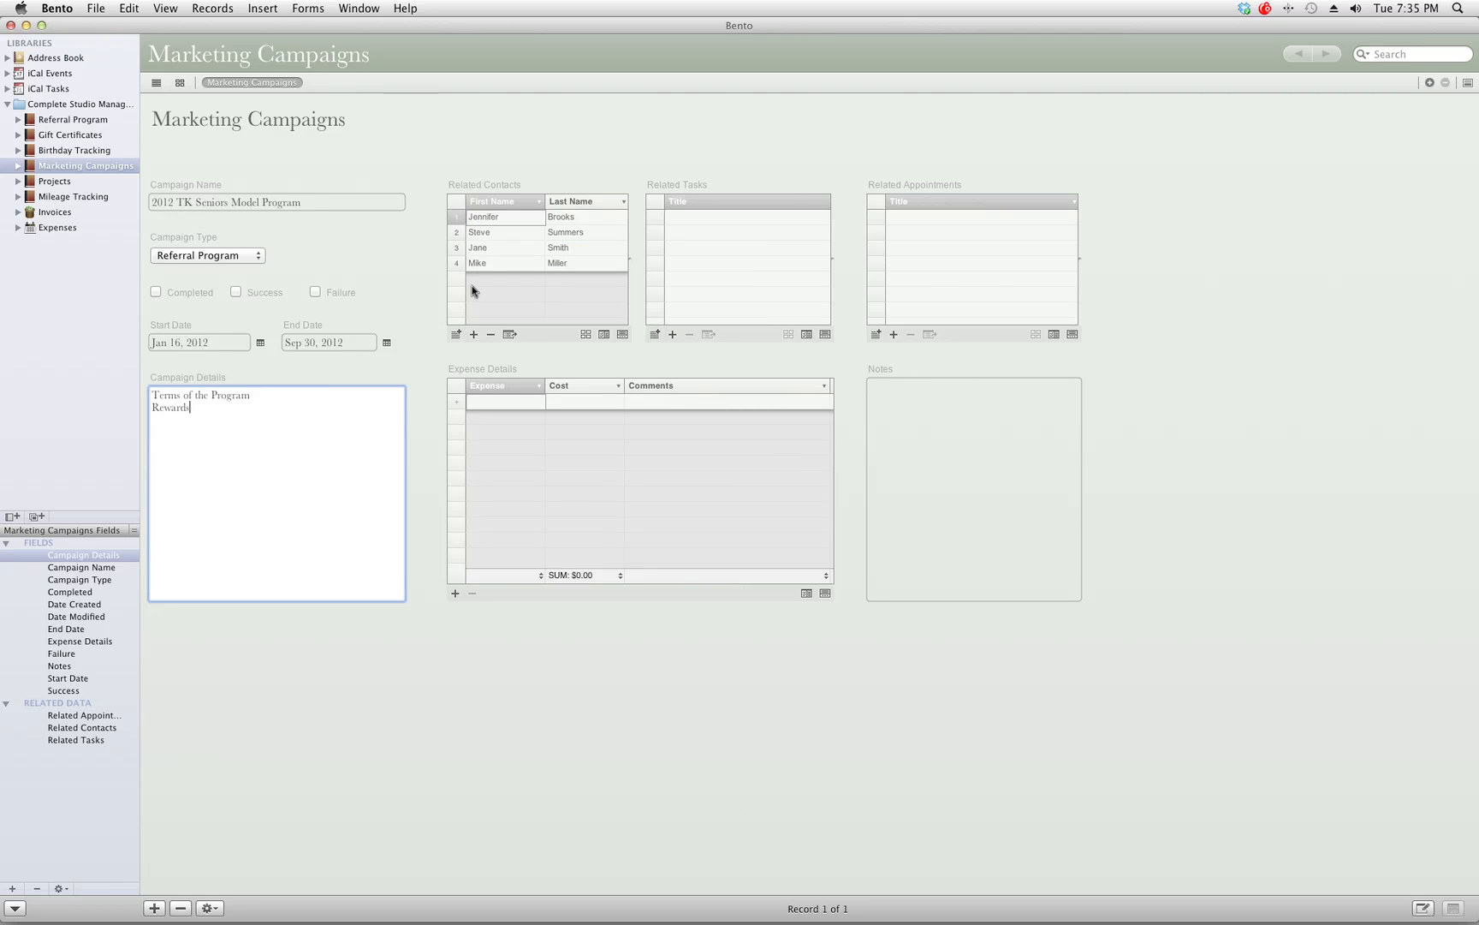
left_click(59, 60)
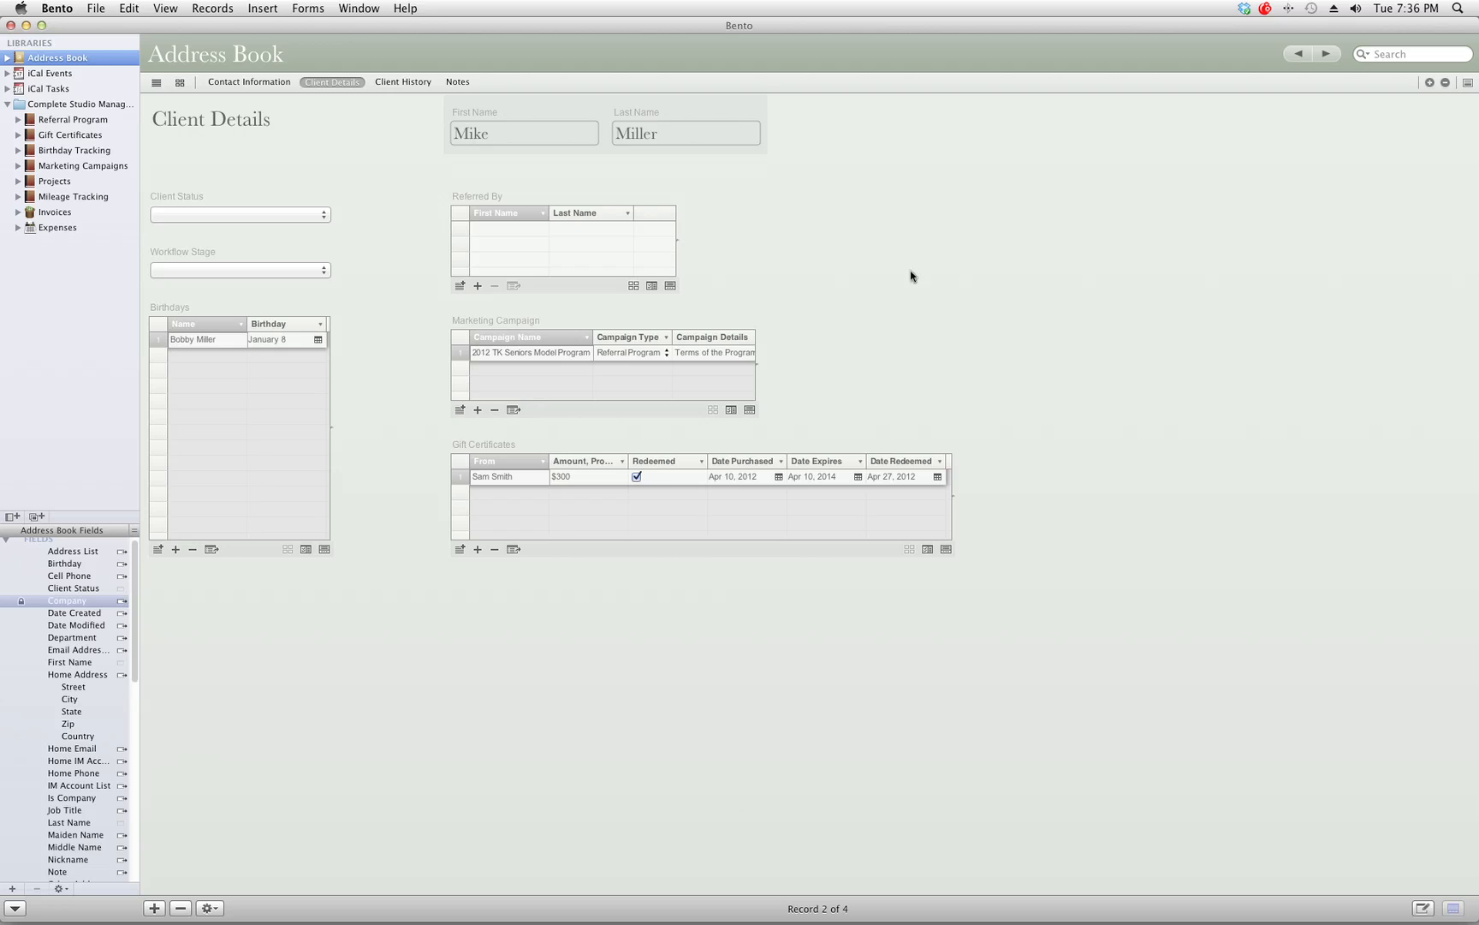
left_click(123, 166)
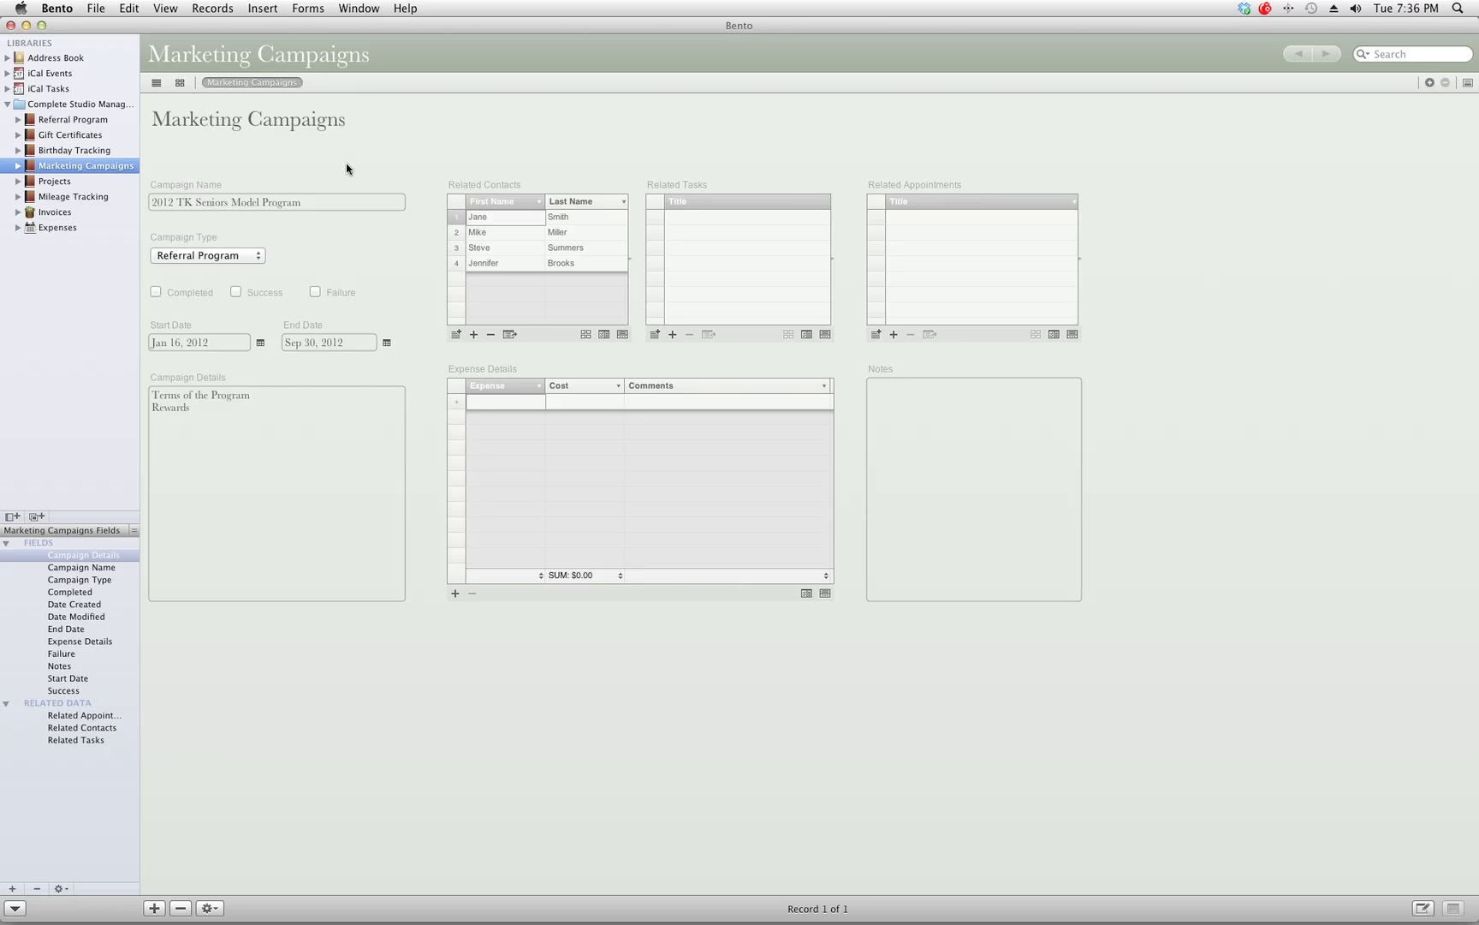
Link the "2012 TK Seniors Model Program" campaign to the iCal task "Design Marketing Piece for Senior Models"
left_click(61, 89)
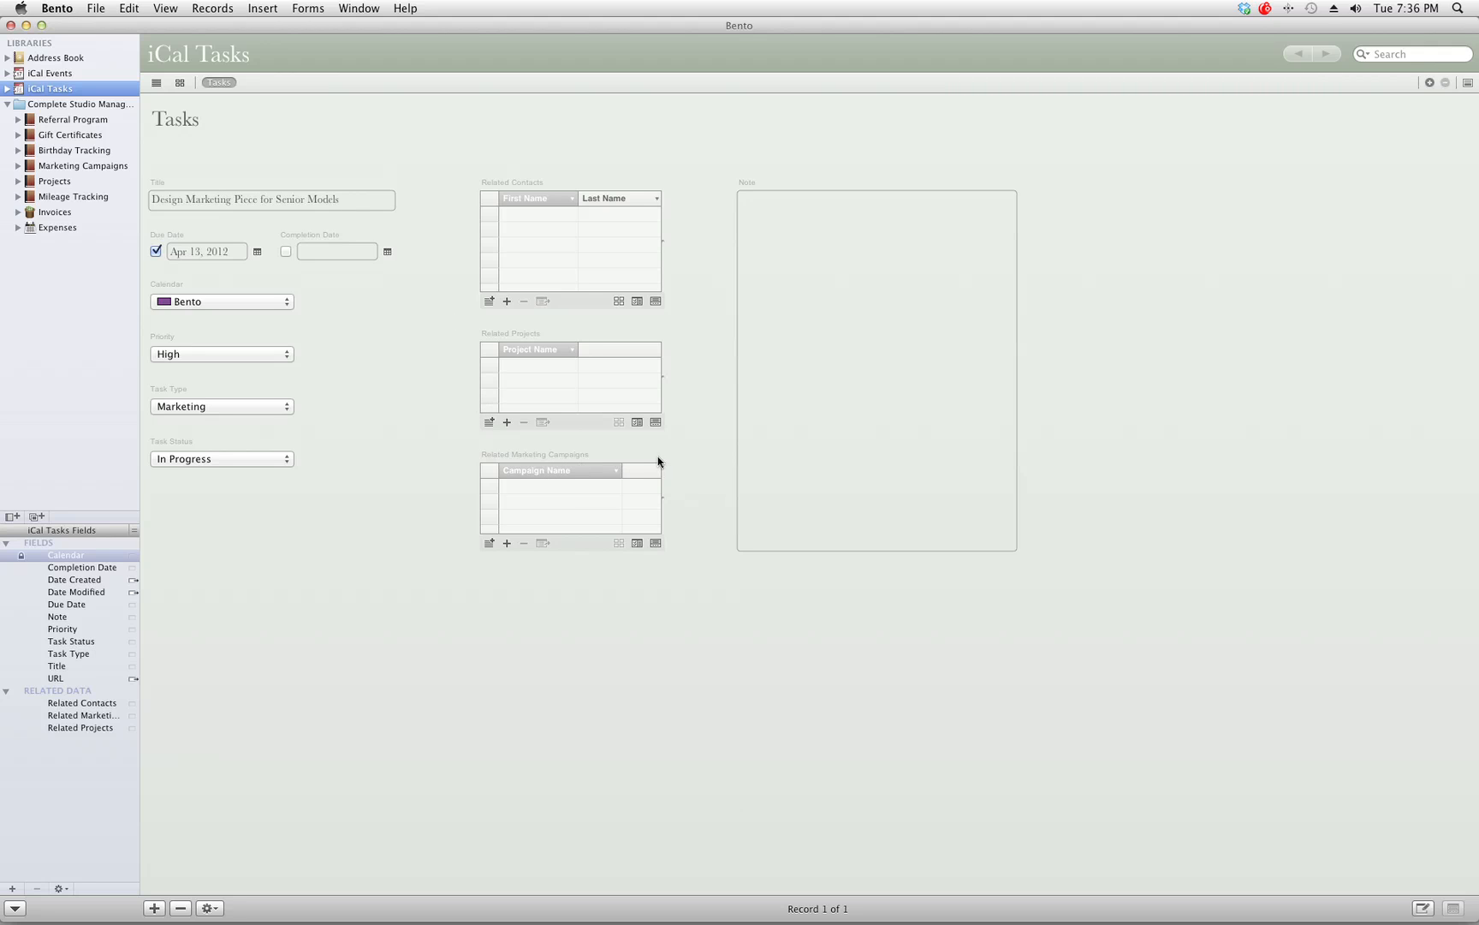
left_click(488, 545)
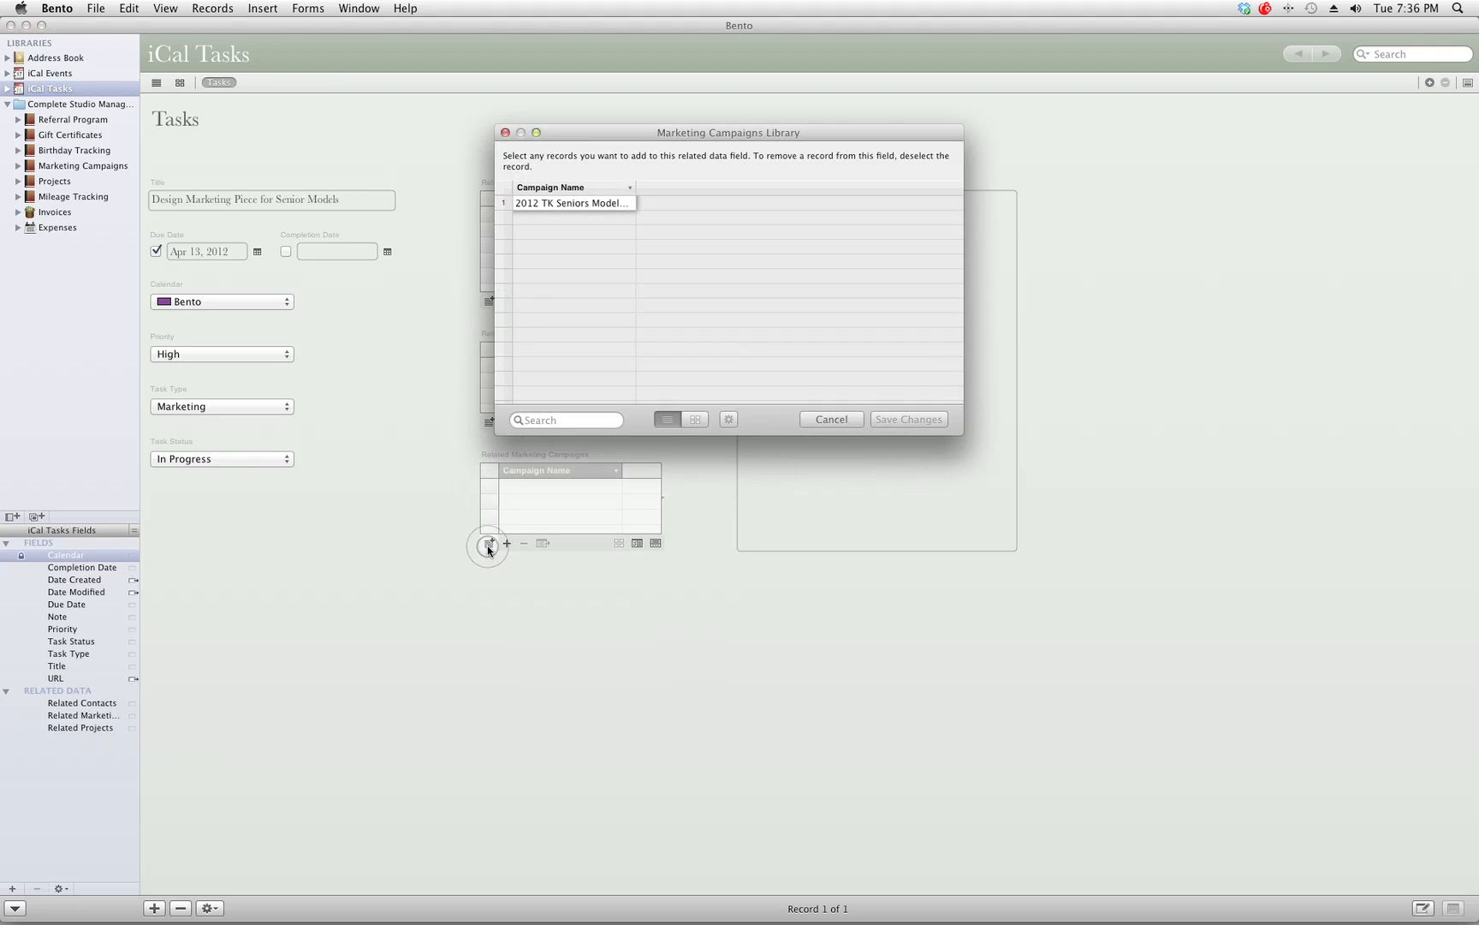
left_click(504, 205)
left_click(920, 415)
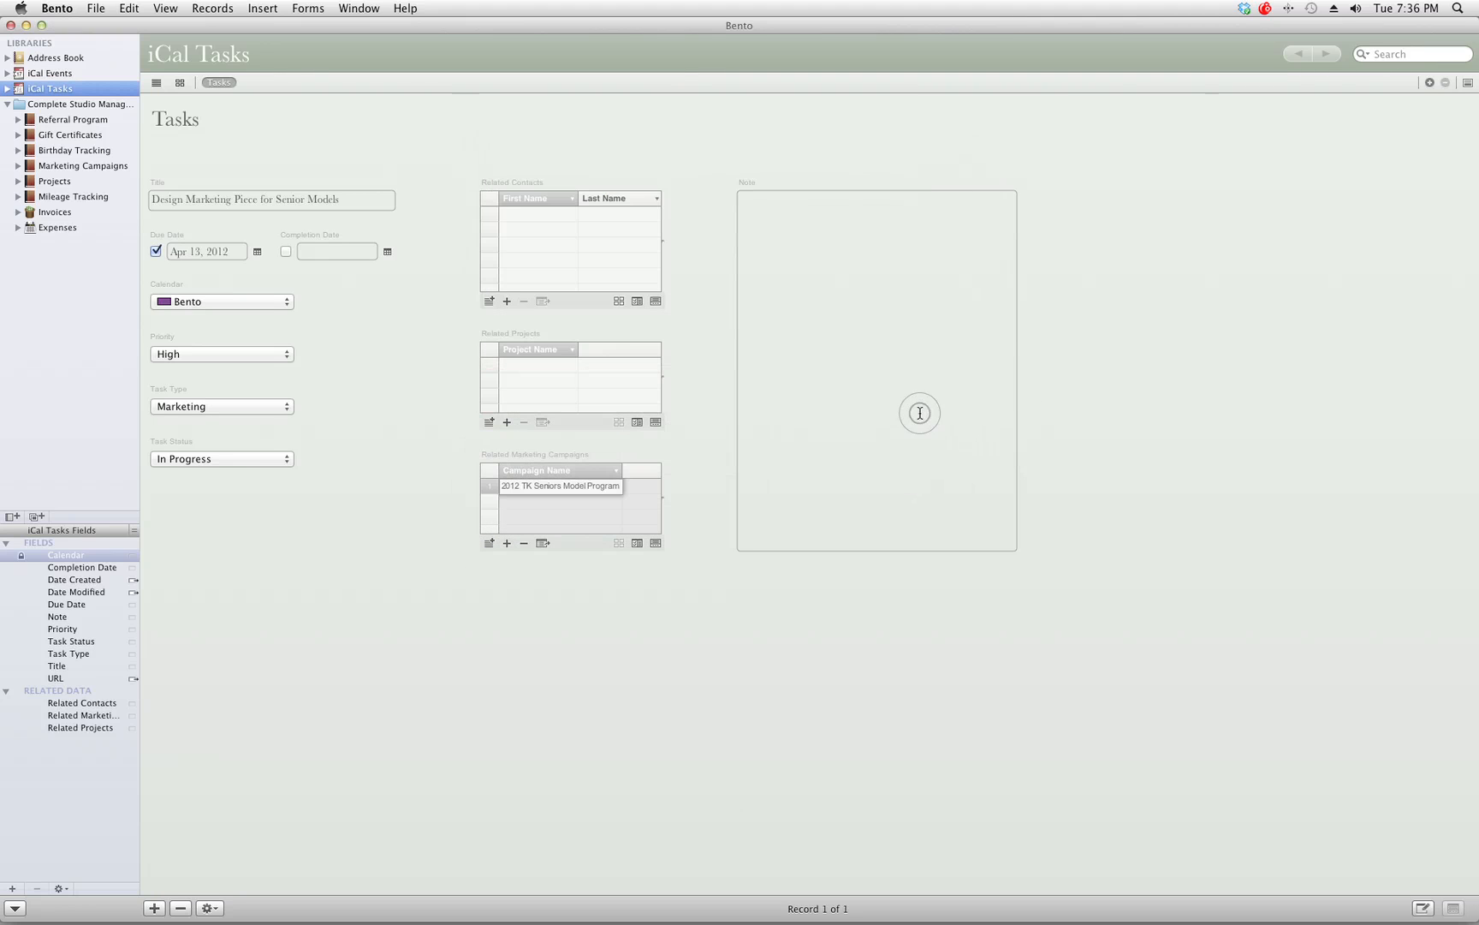
Return to the marketing campaign and add a "Cards" expense costing $150 with the comment "press printed referral cards"
left_click(94, 167)
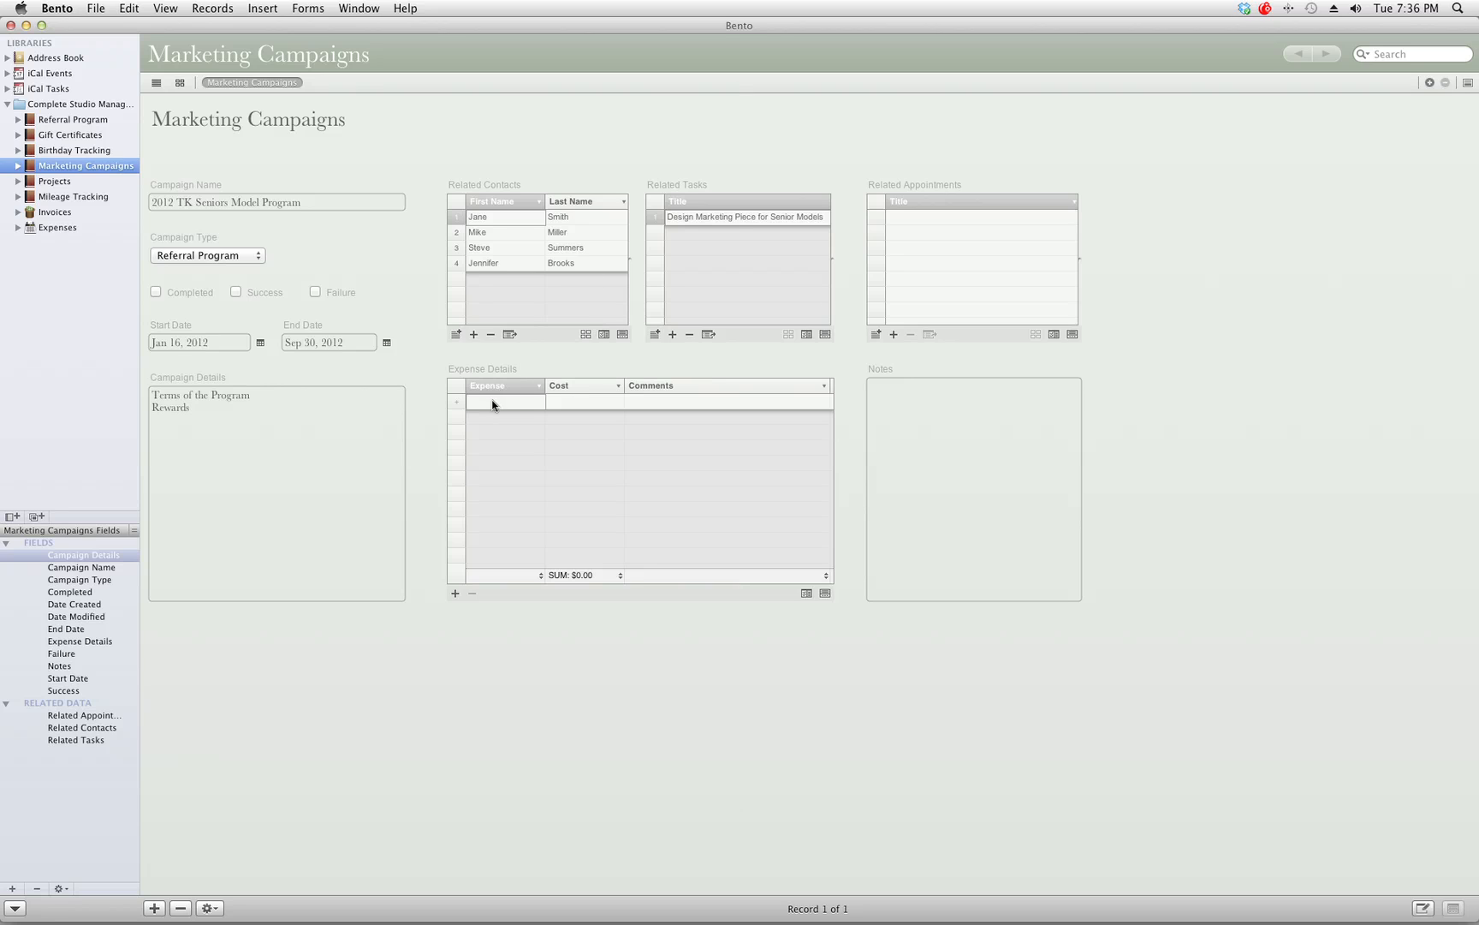
left_click(492, 403)
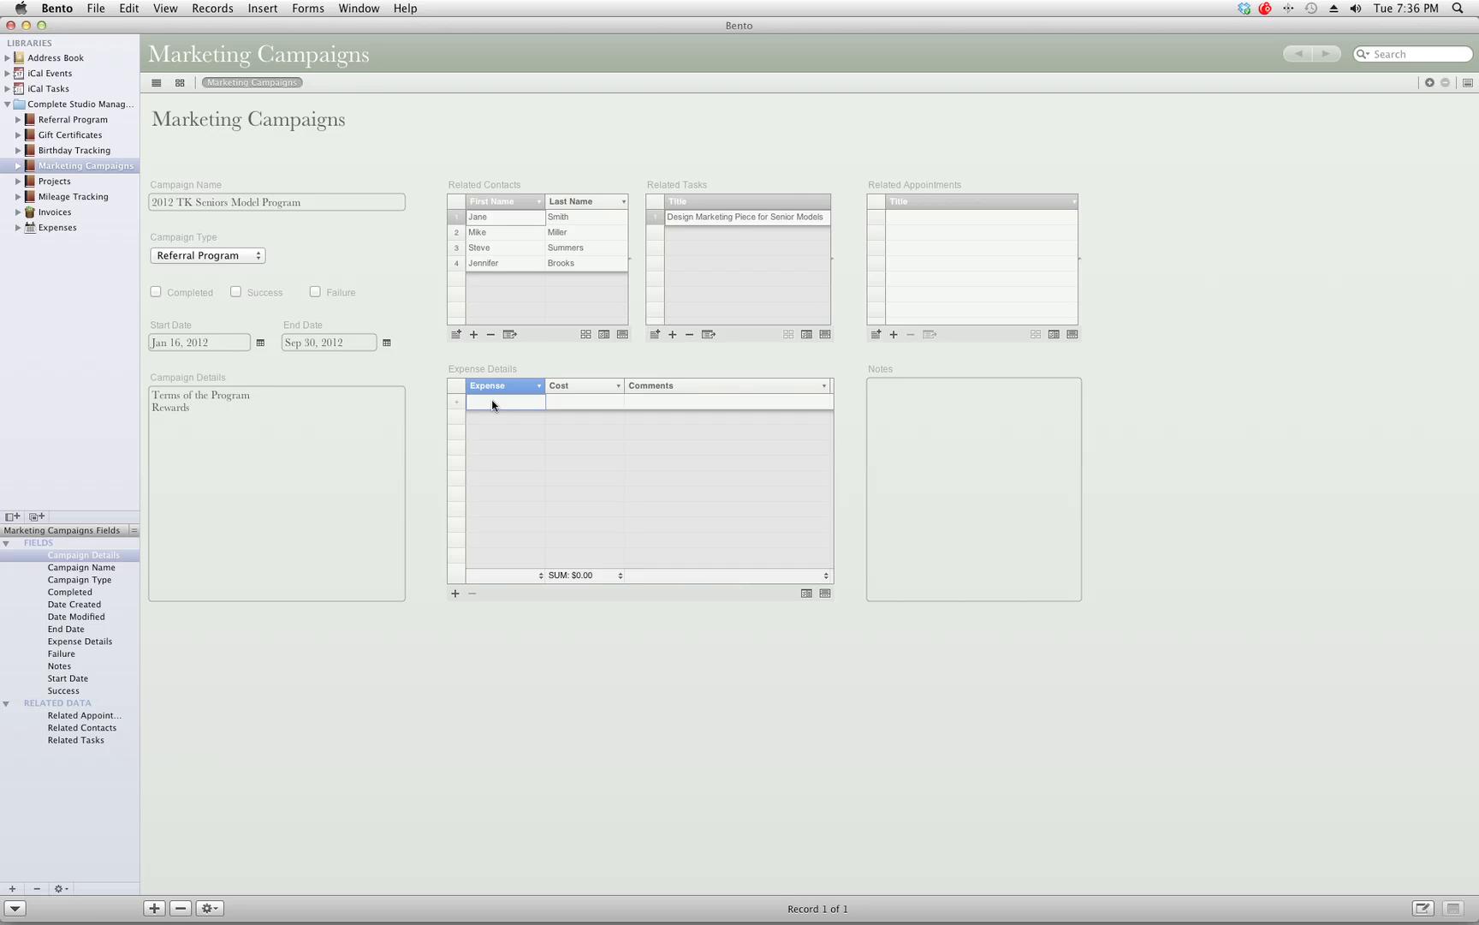
type("Cards")
key("Tab")
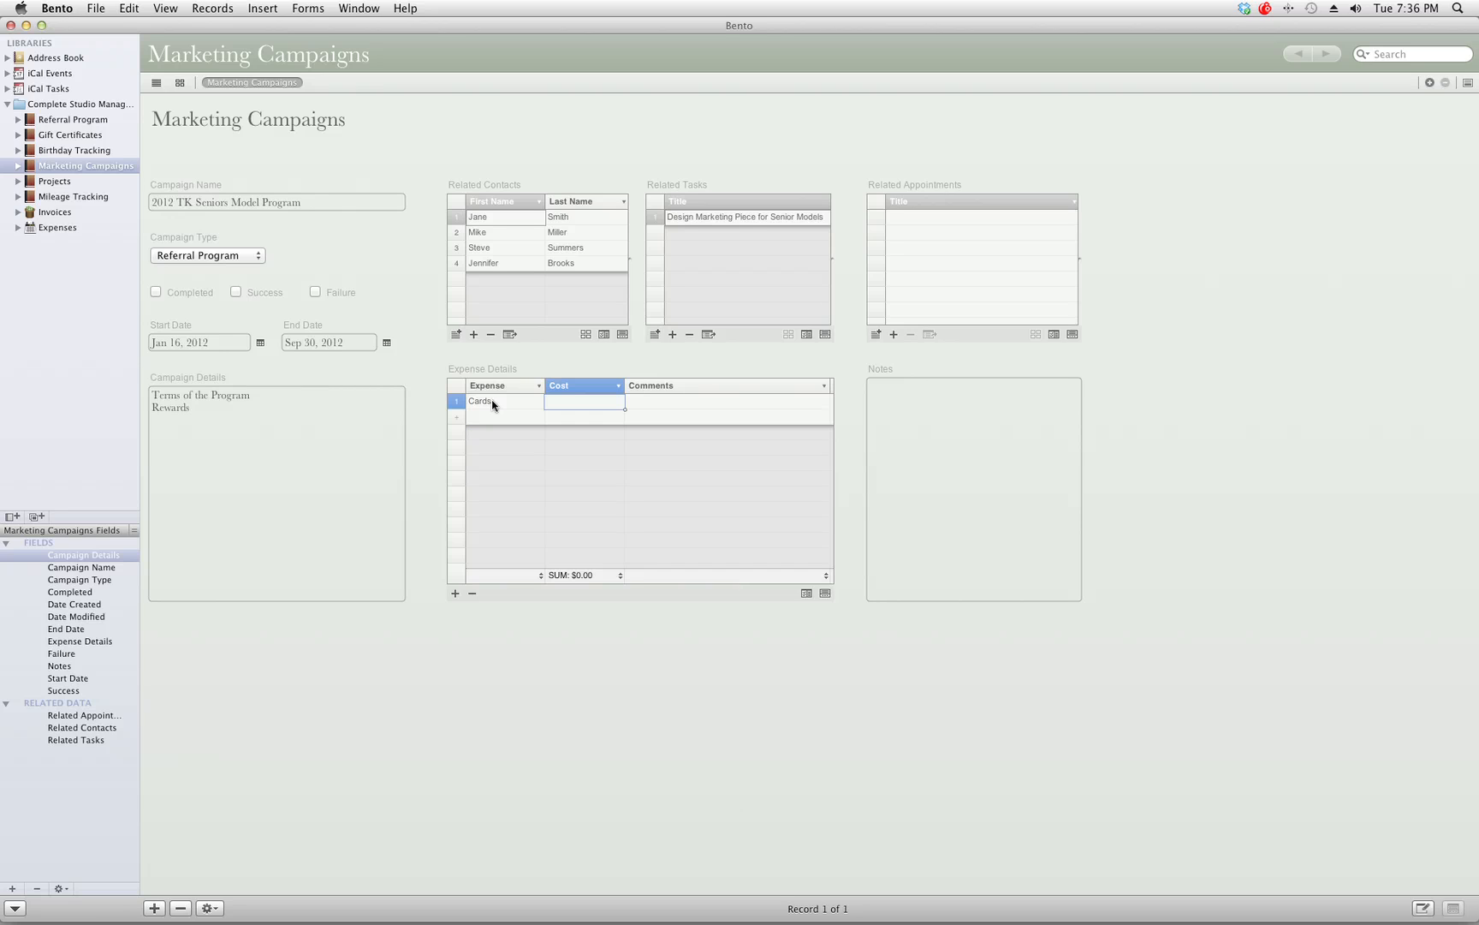
type("150")
key("Tab")
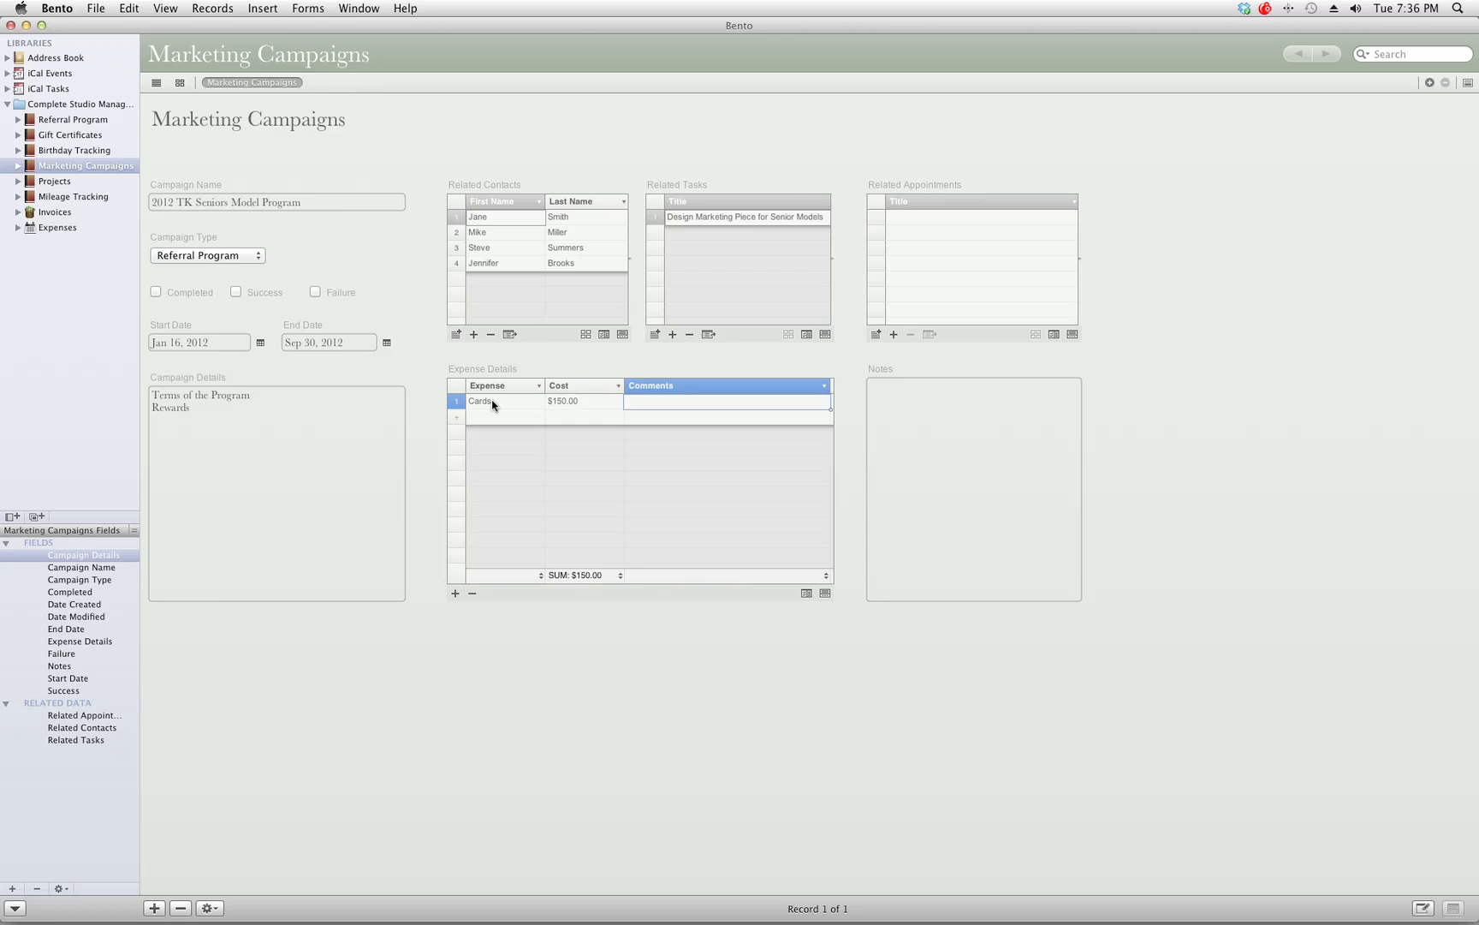
type("pres")
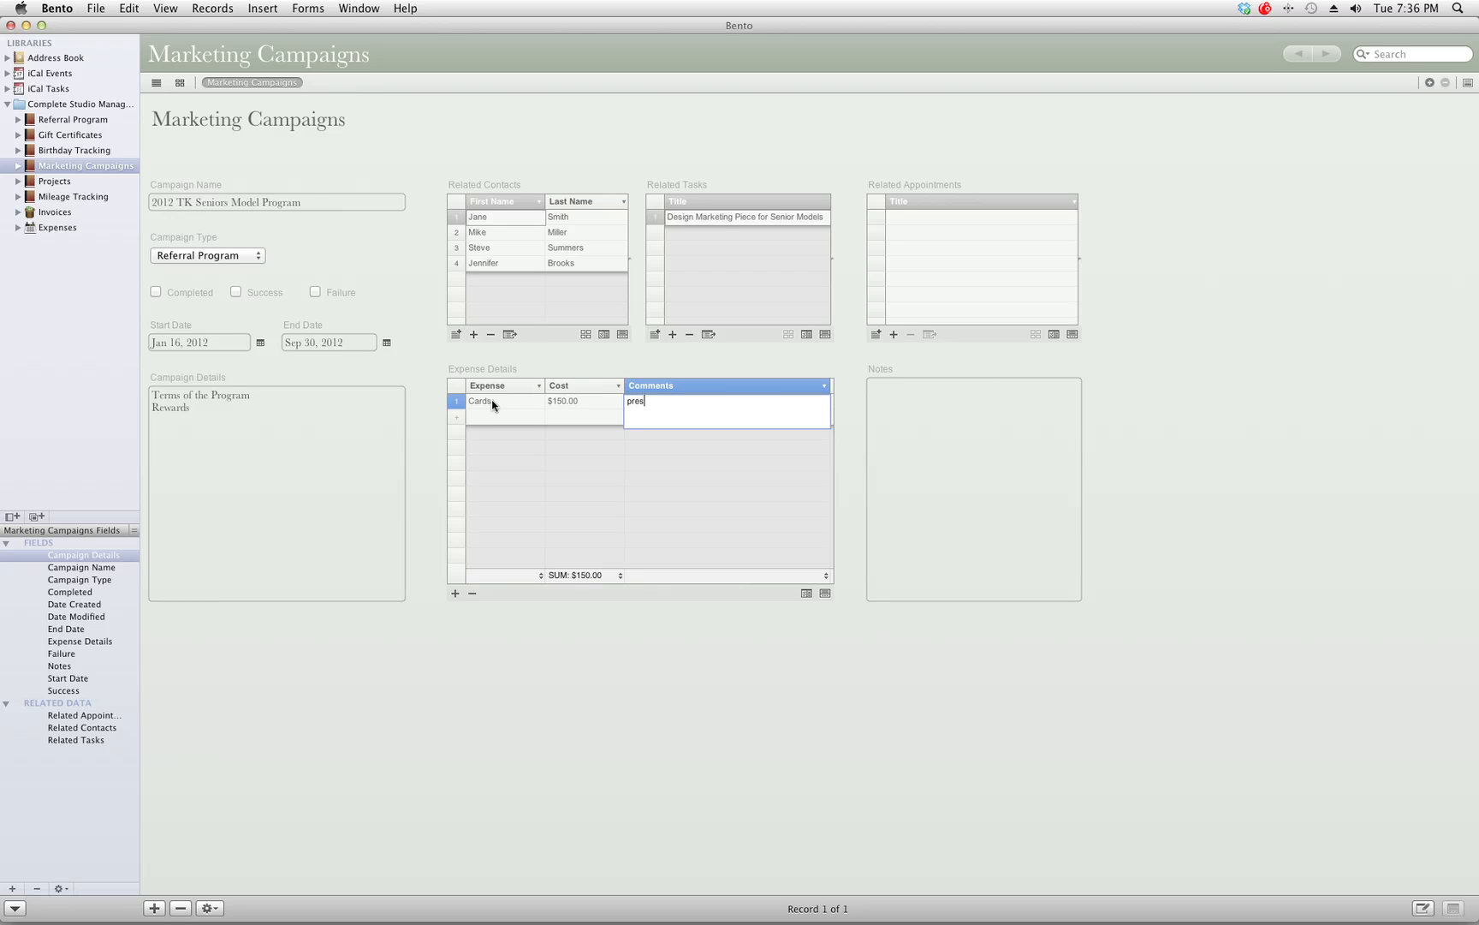
type("s printed referral cards")
Add a "Proof Book" expense costing $300 with the comment "proof books spiral bound" to the campaign's expense details
left_click(510, 418)
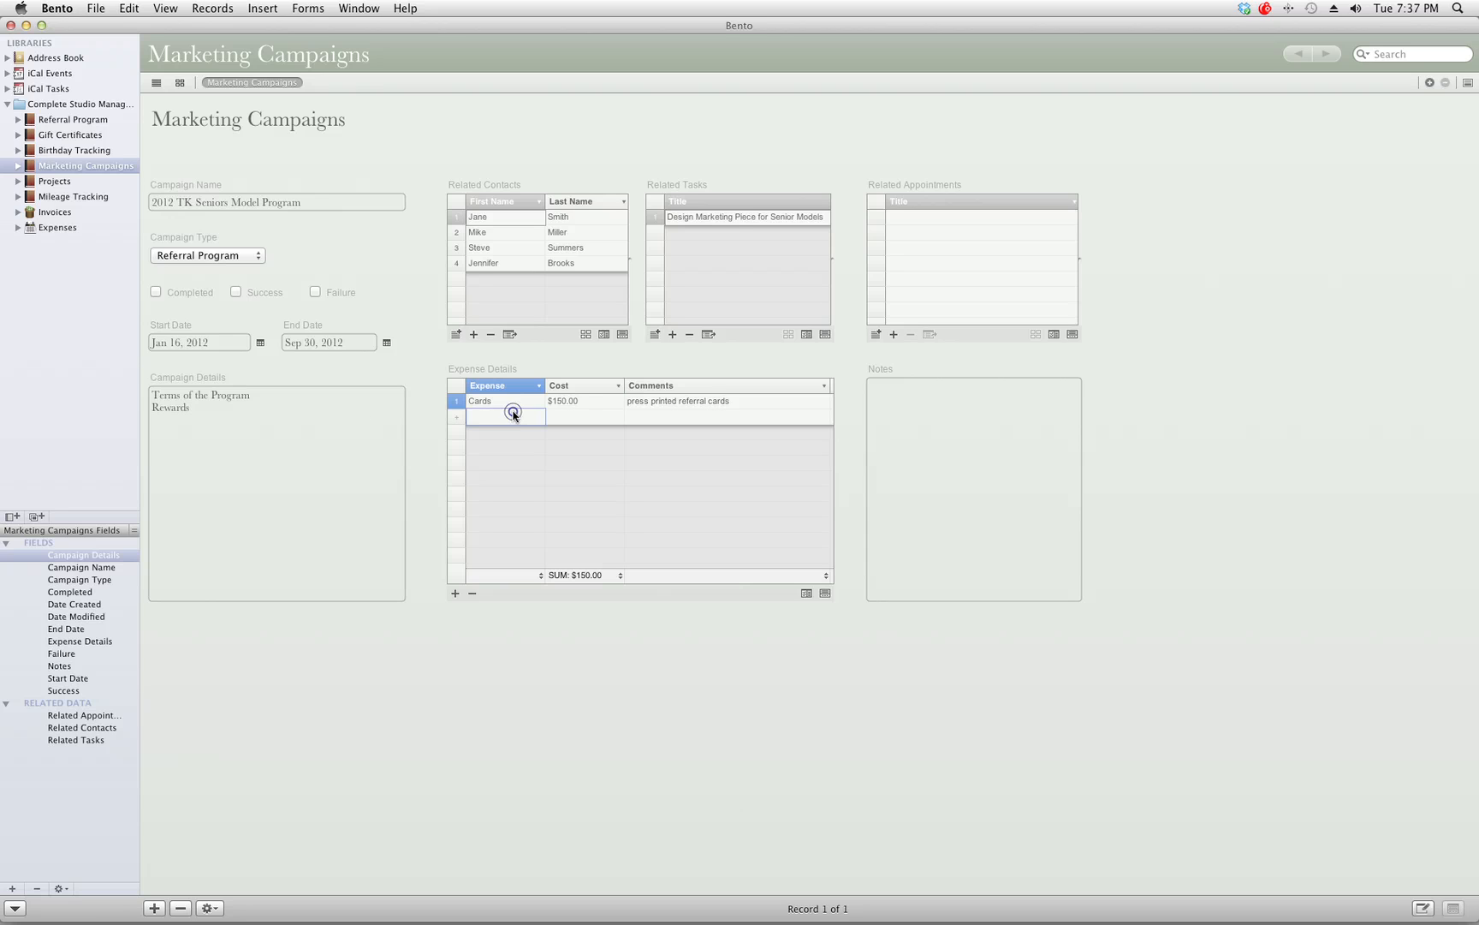
type("Proof Book")
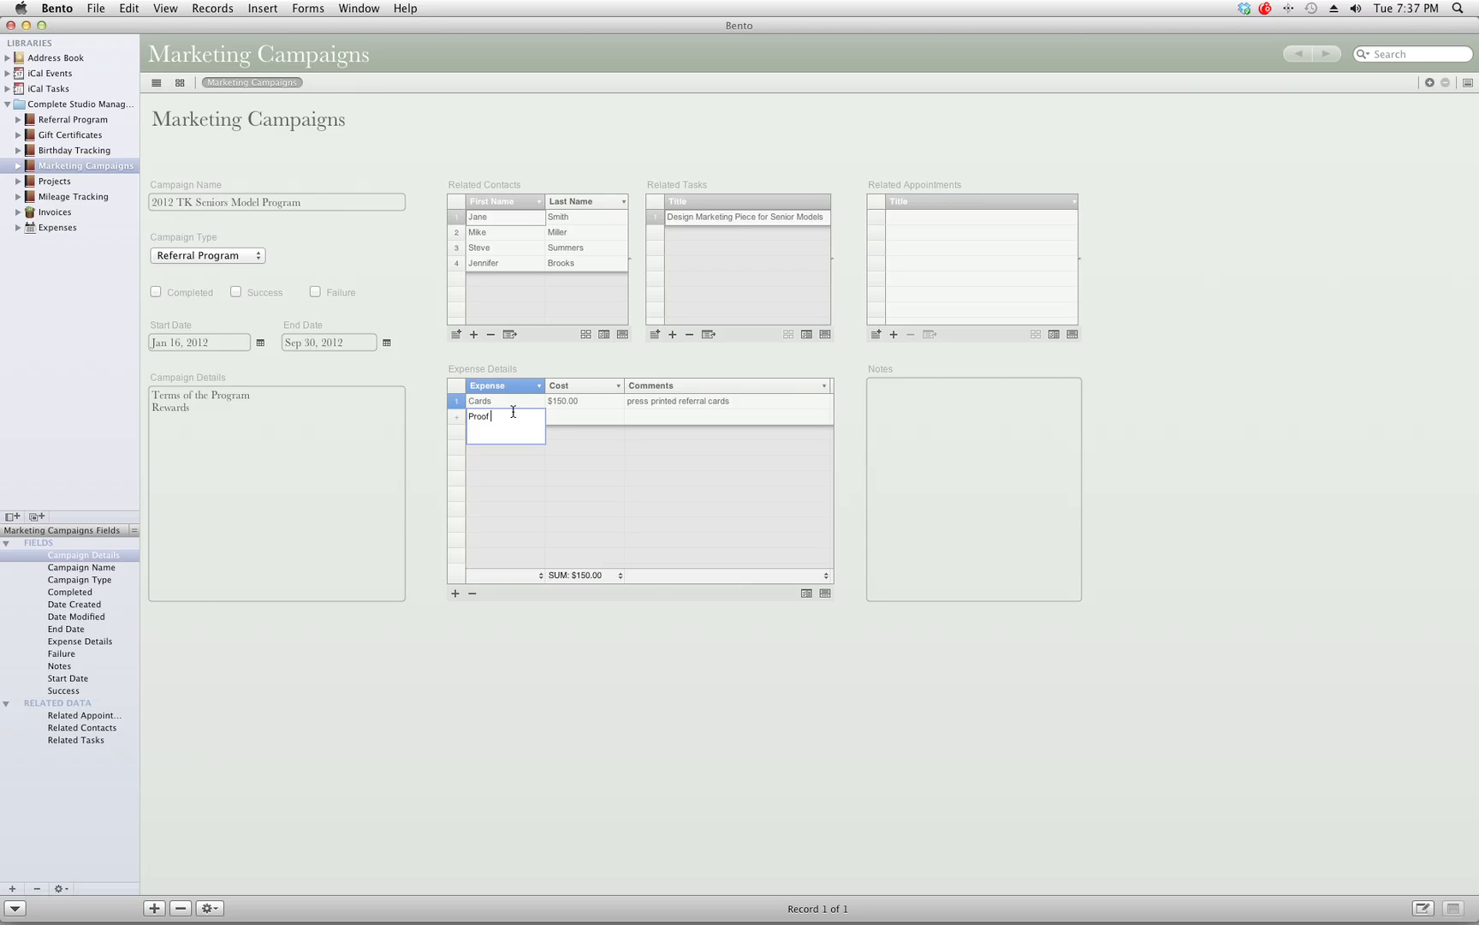
key("Tab")
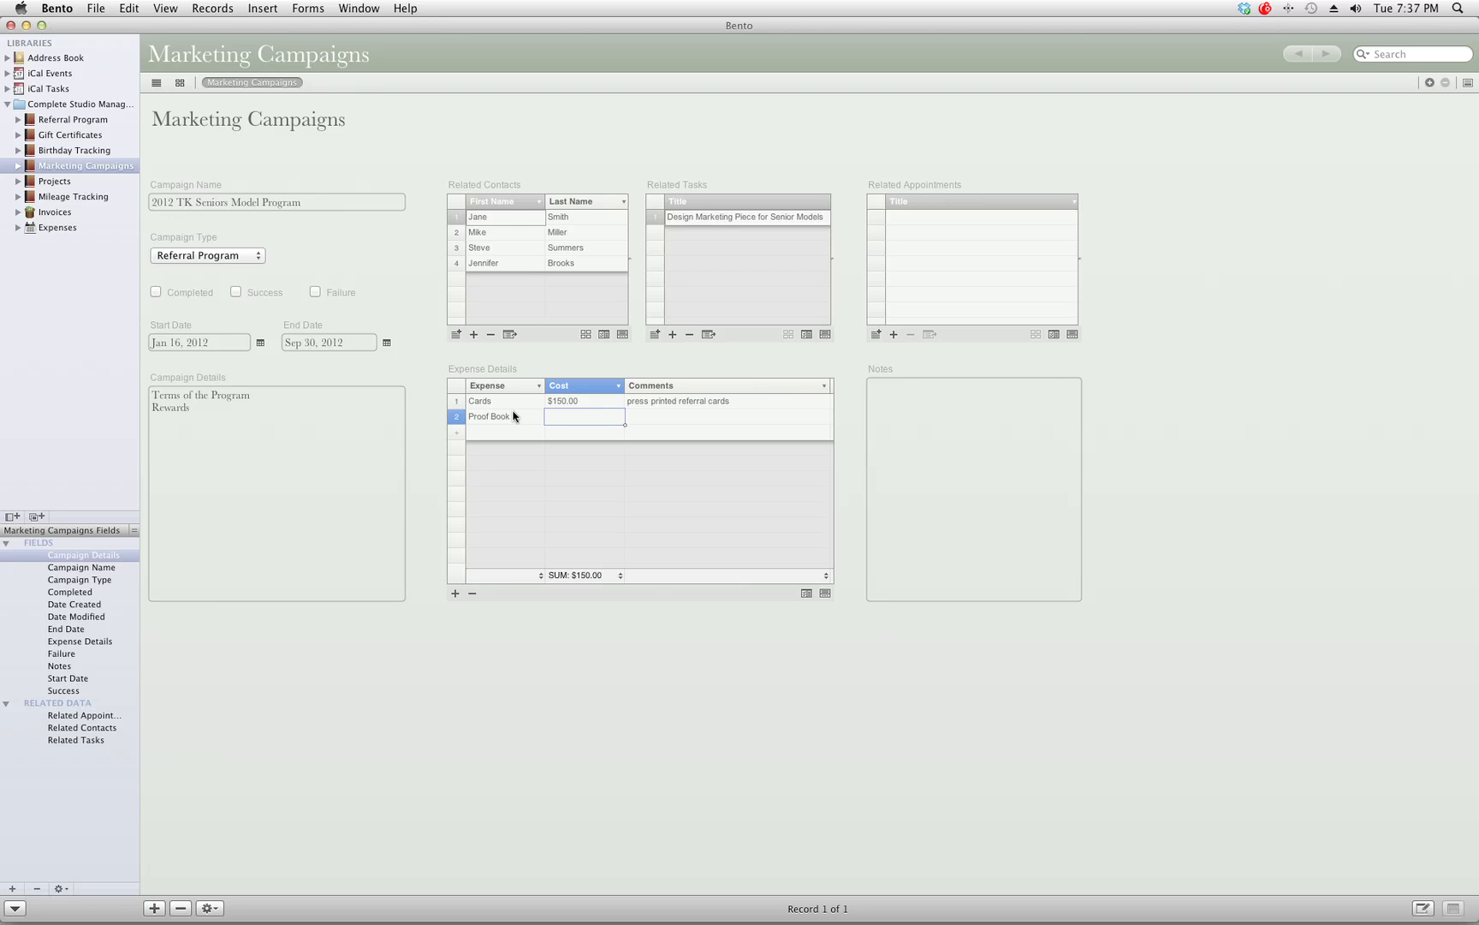
type("$300")
key("Tab")
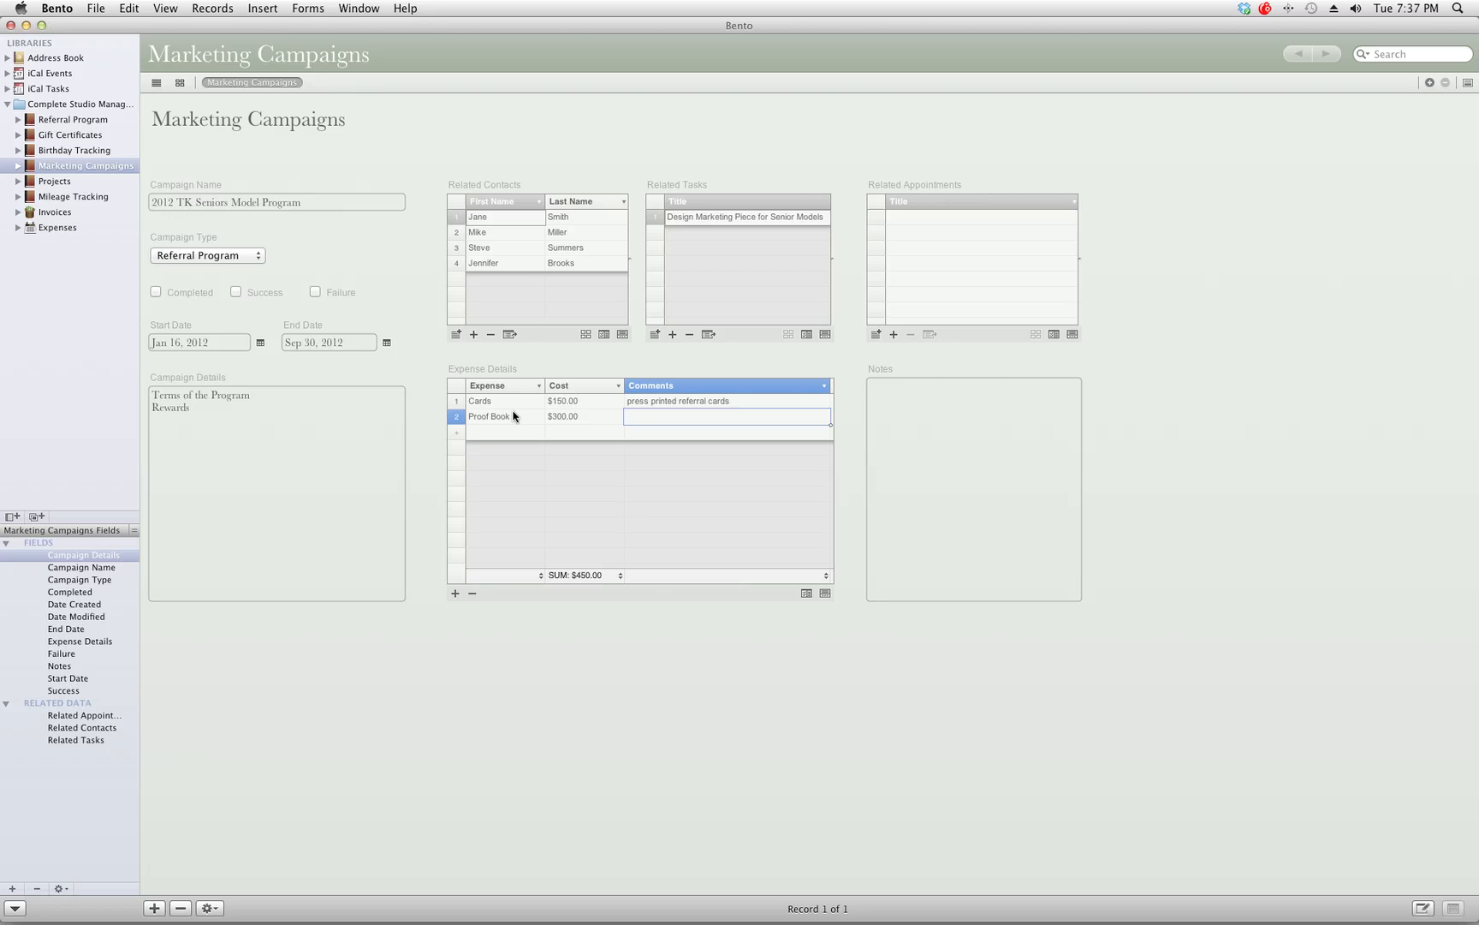
type("proof ")
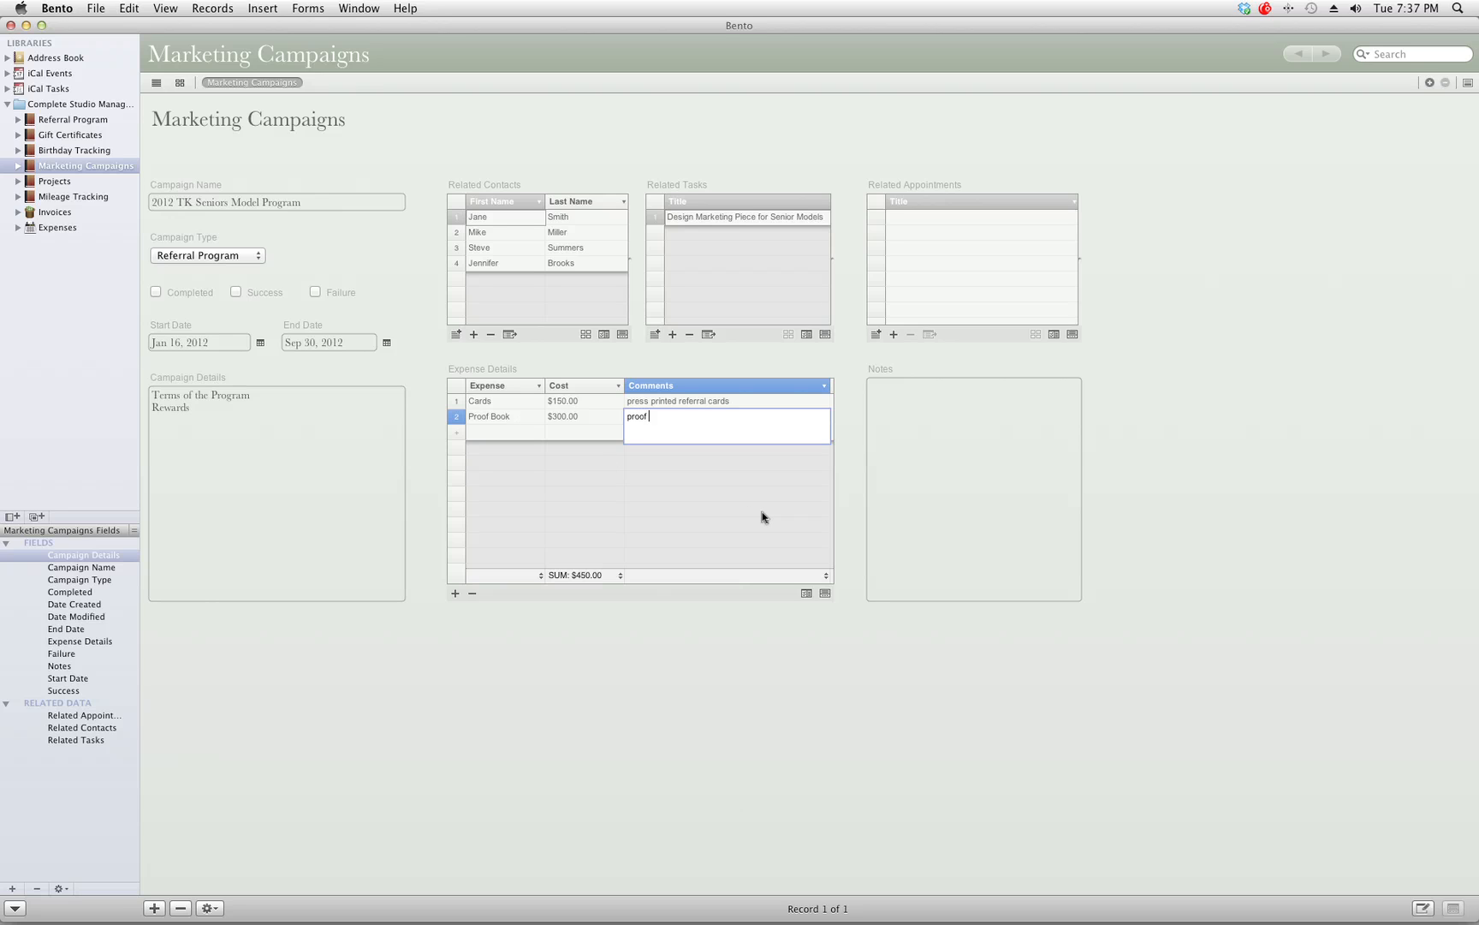
type("books spiral bound")
Try the Count and Average summaries for the expense Cost column, and return the summary to Sum
left_click(591, 579)
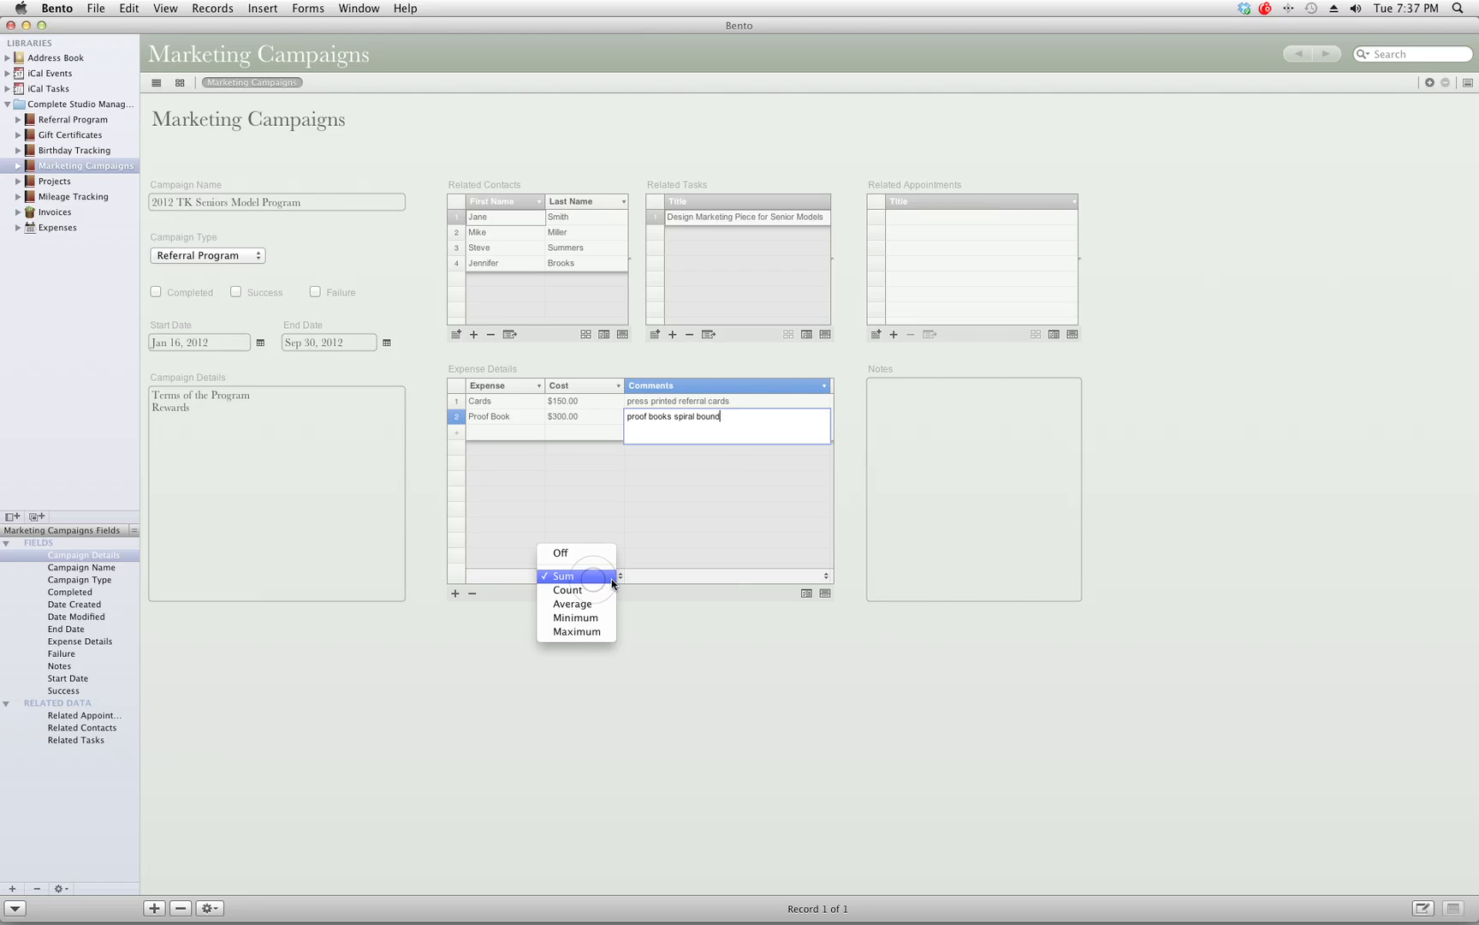
left_click(612, 579)
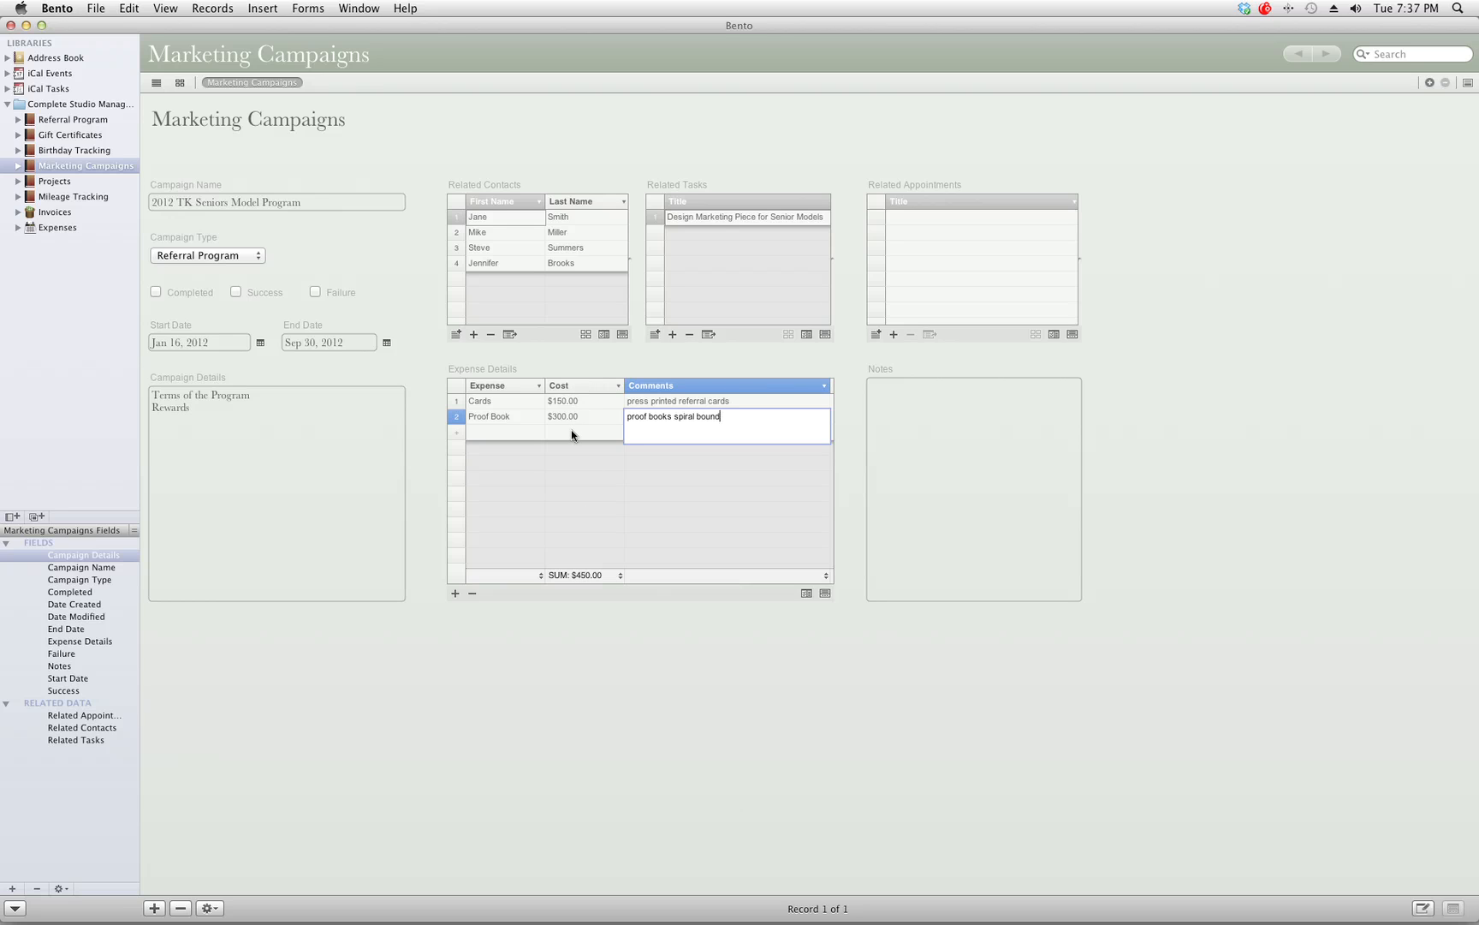
left_click(562, 582)
left_click(561, 580)
left_click(562, 581)
left_click(563, 589)
left_click(584, 577)
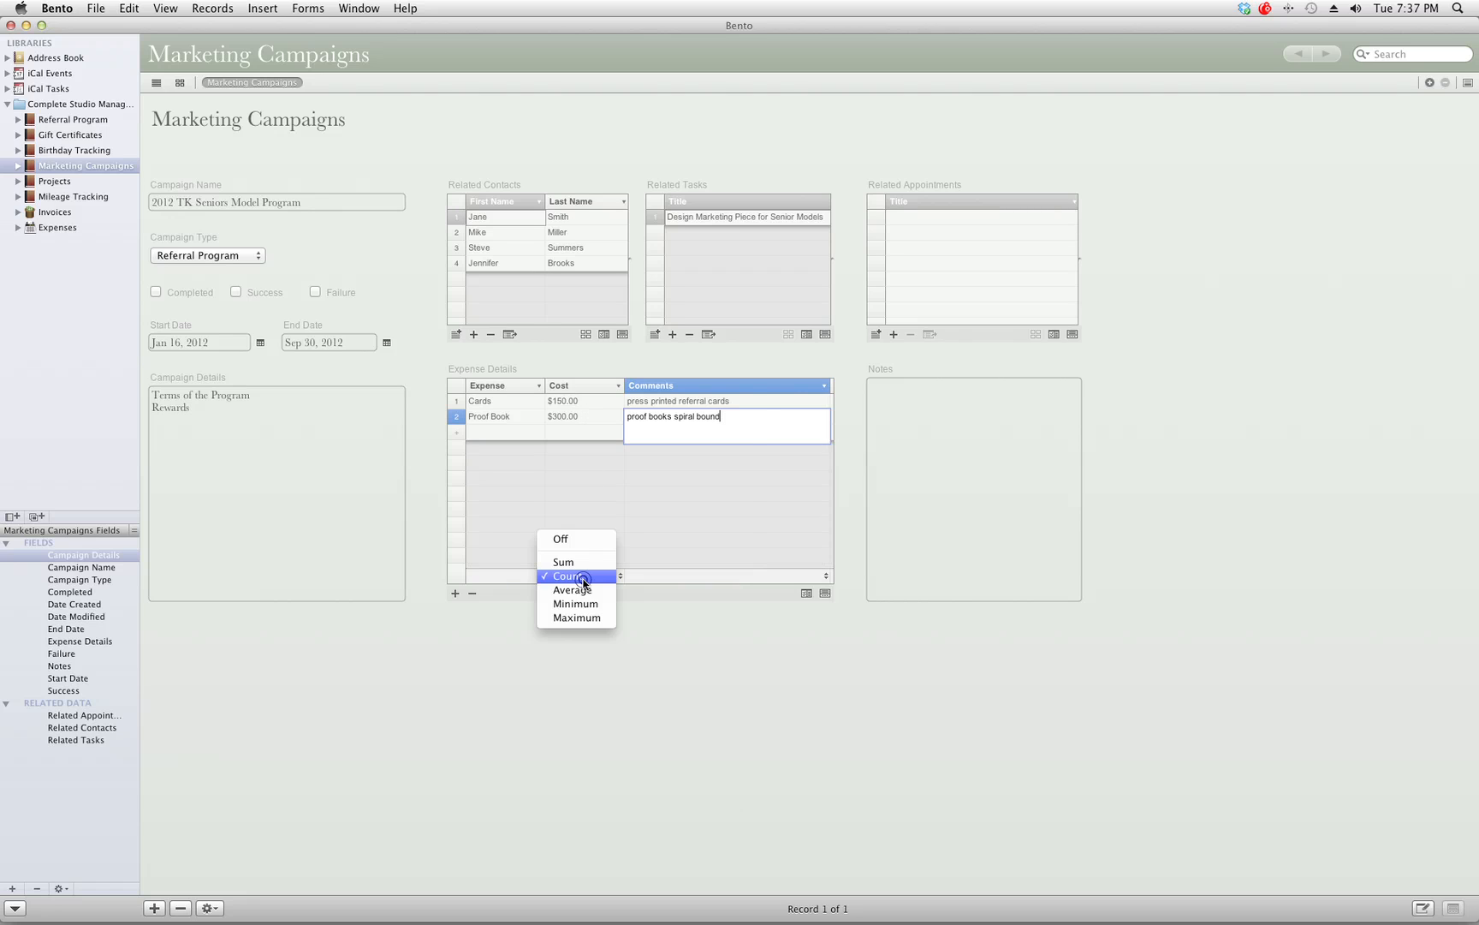
left_click(583, 591)
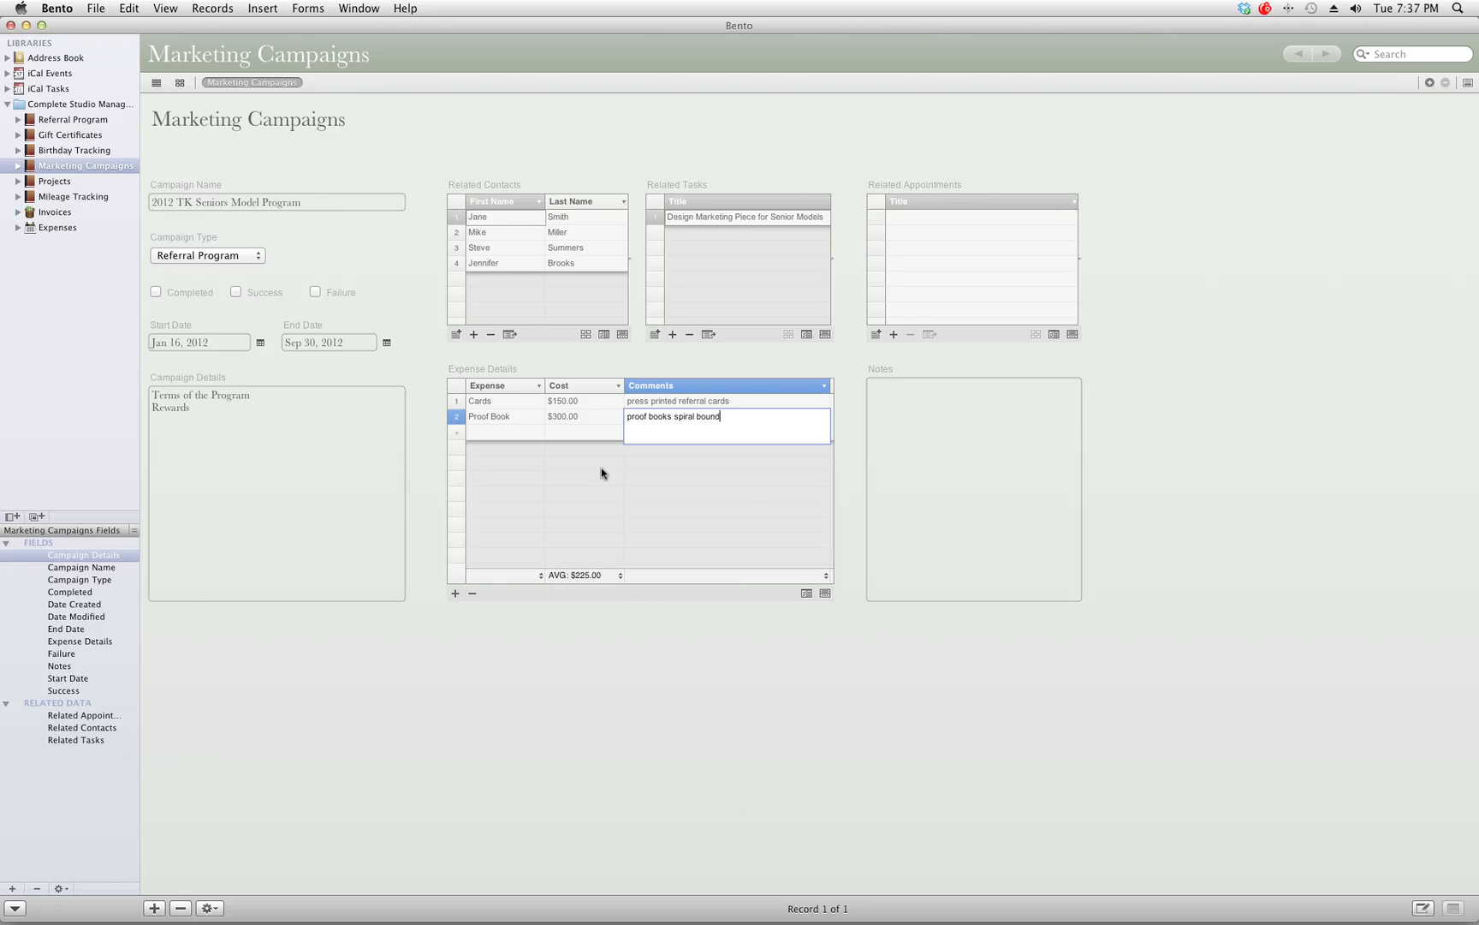
left_click(603, 575)
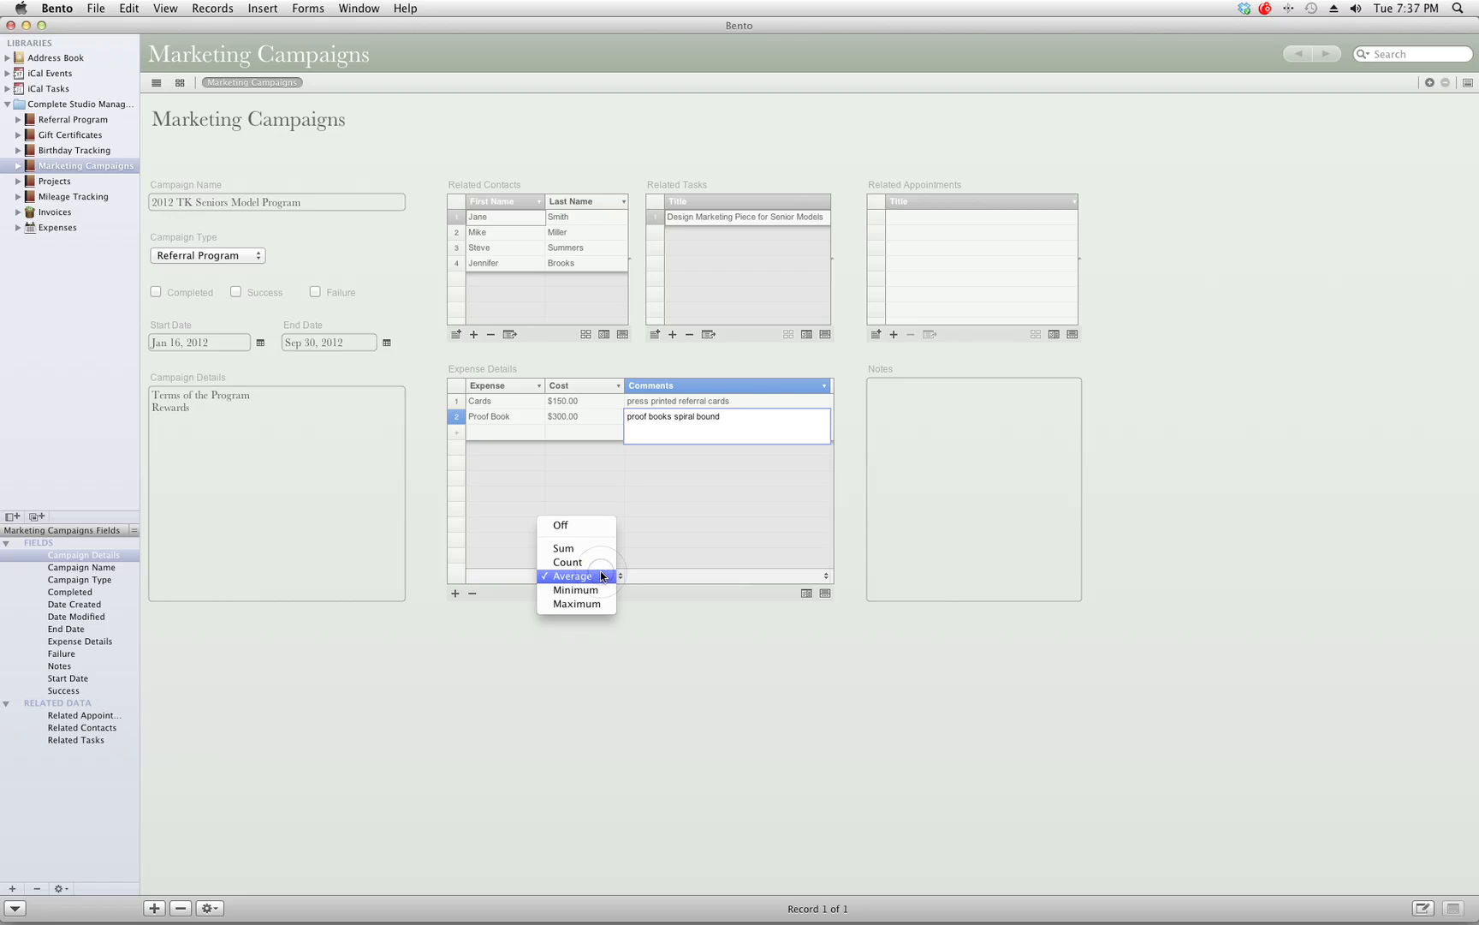
left_click(587, 549)
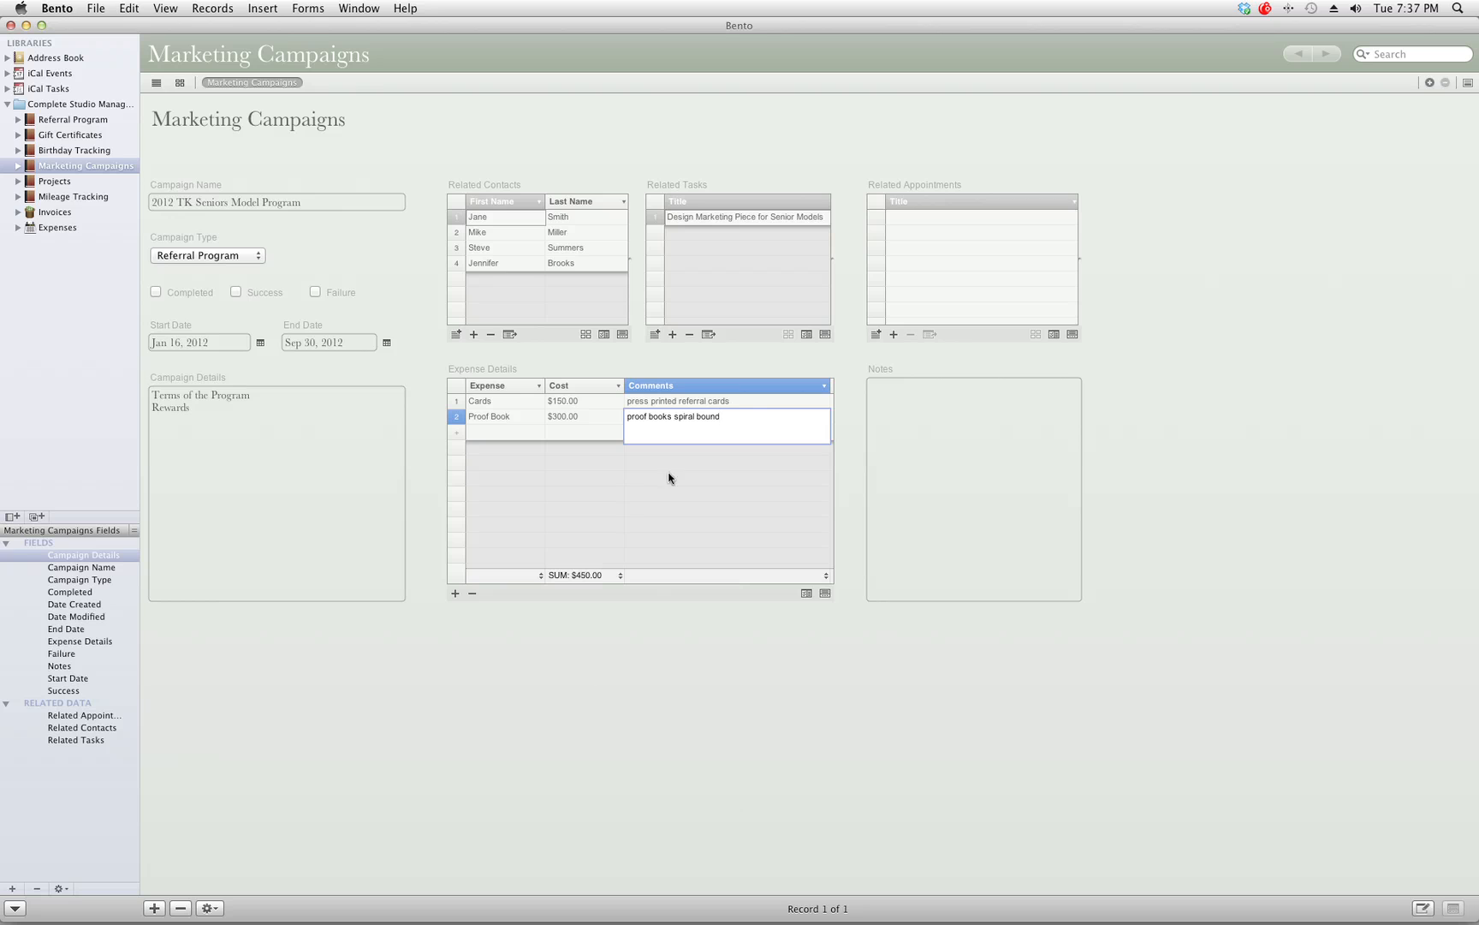
View the iCal events available for the campaign's related appointments without adding any, and check the empty Notes field
left_click(877, 336)
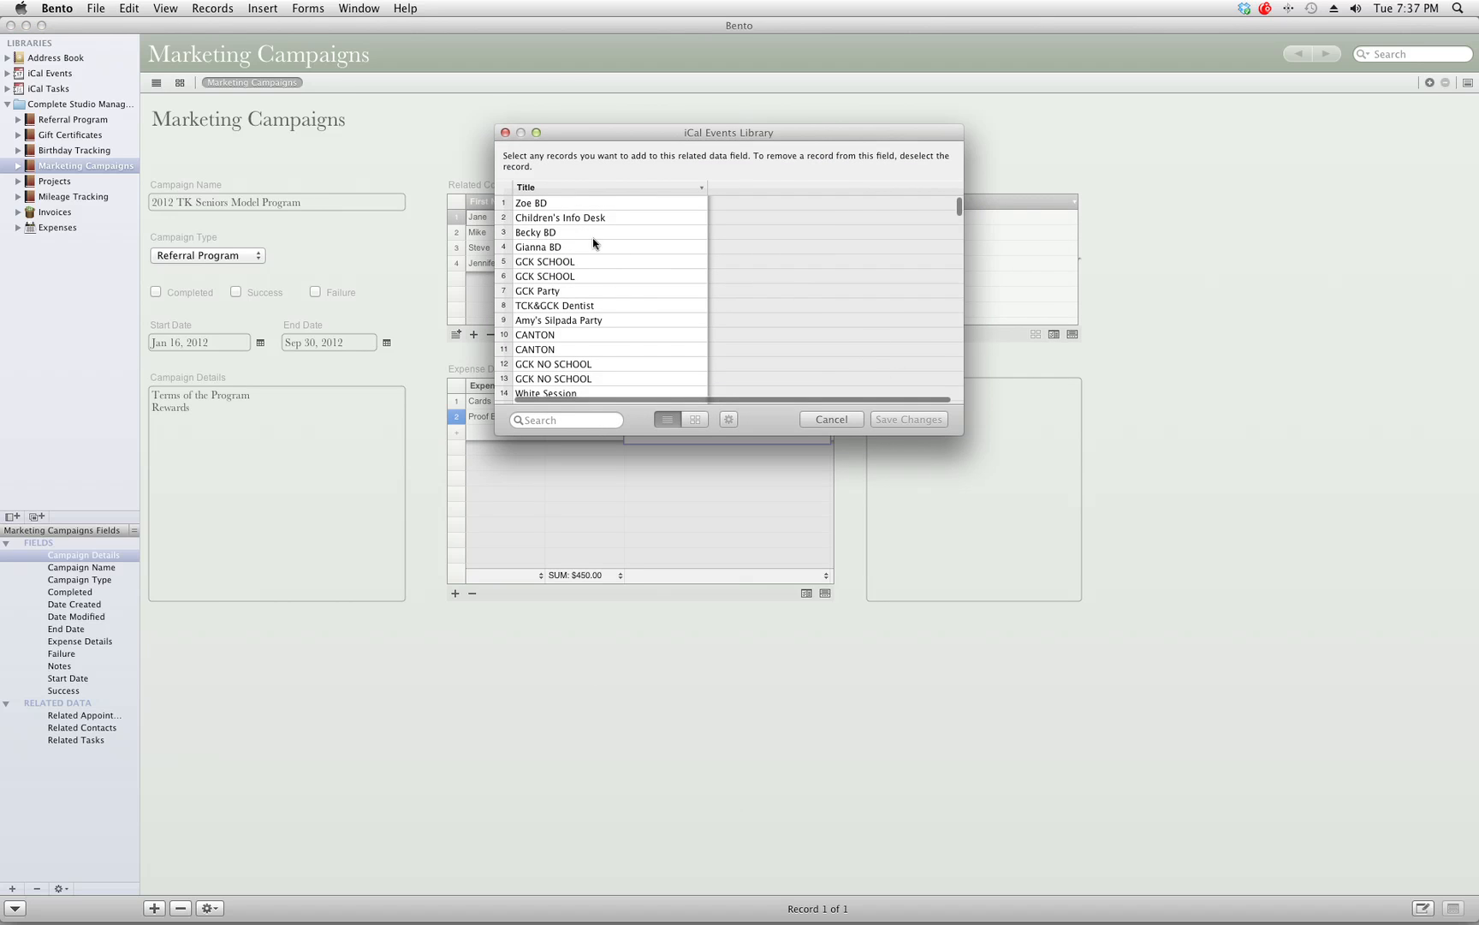
left_click(505, 132)
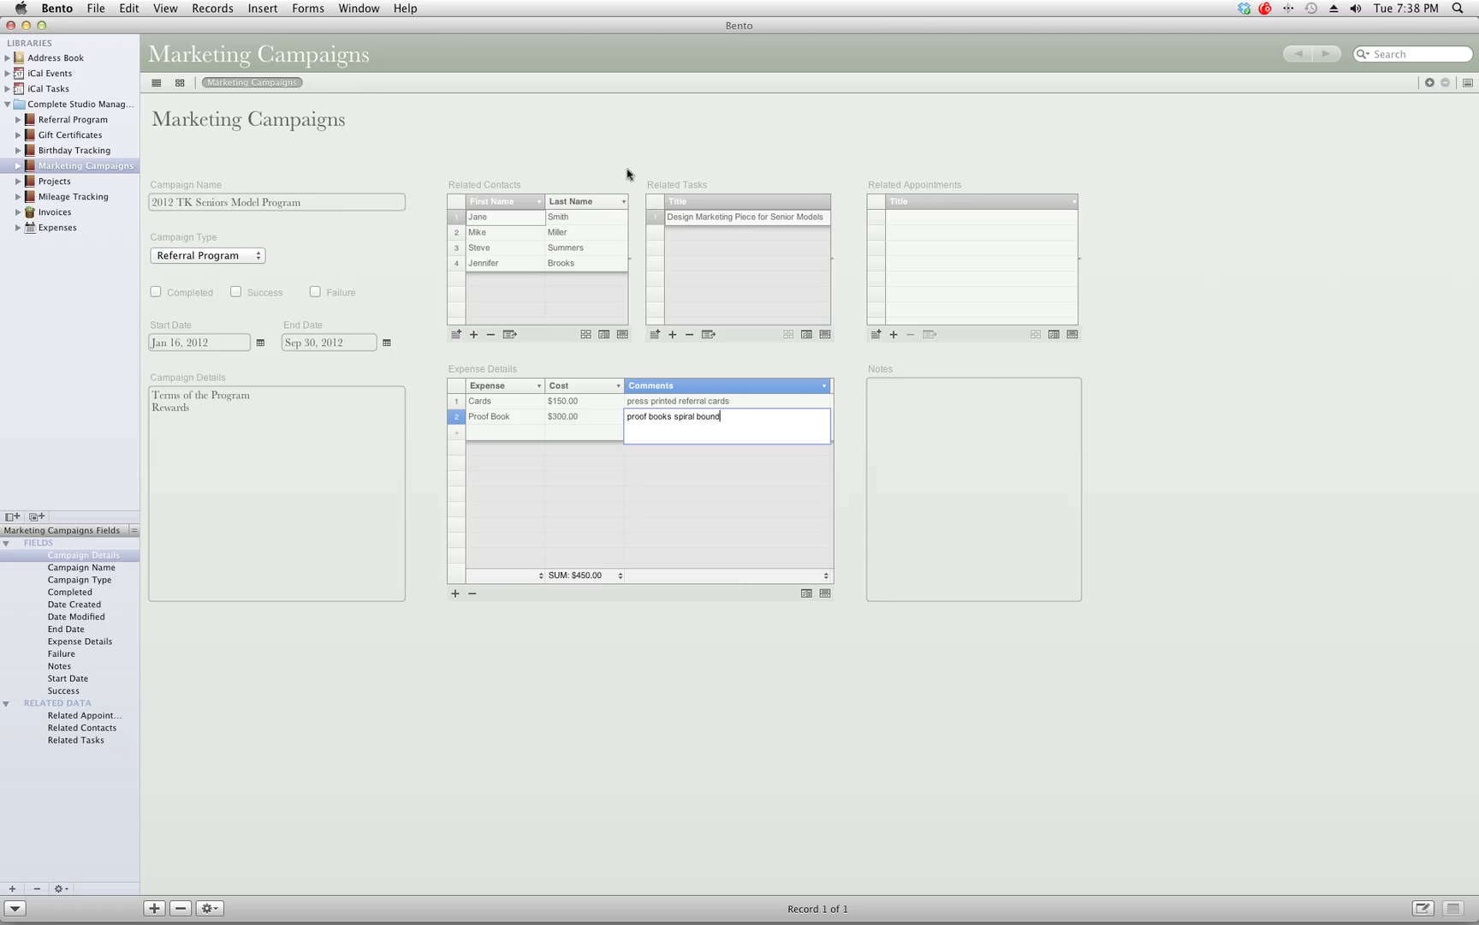
left_click(984, 458)
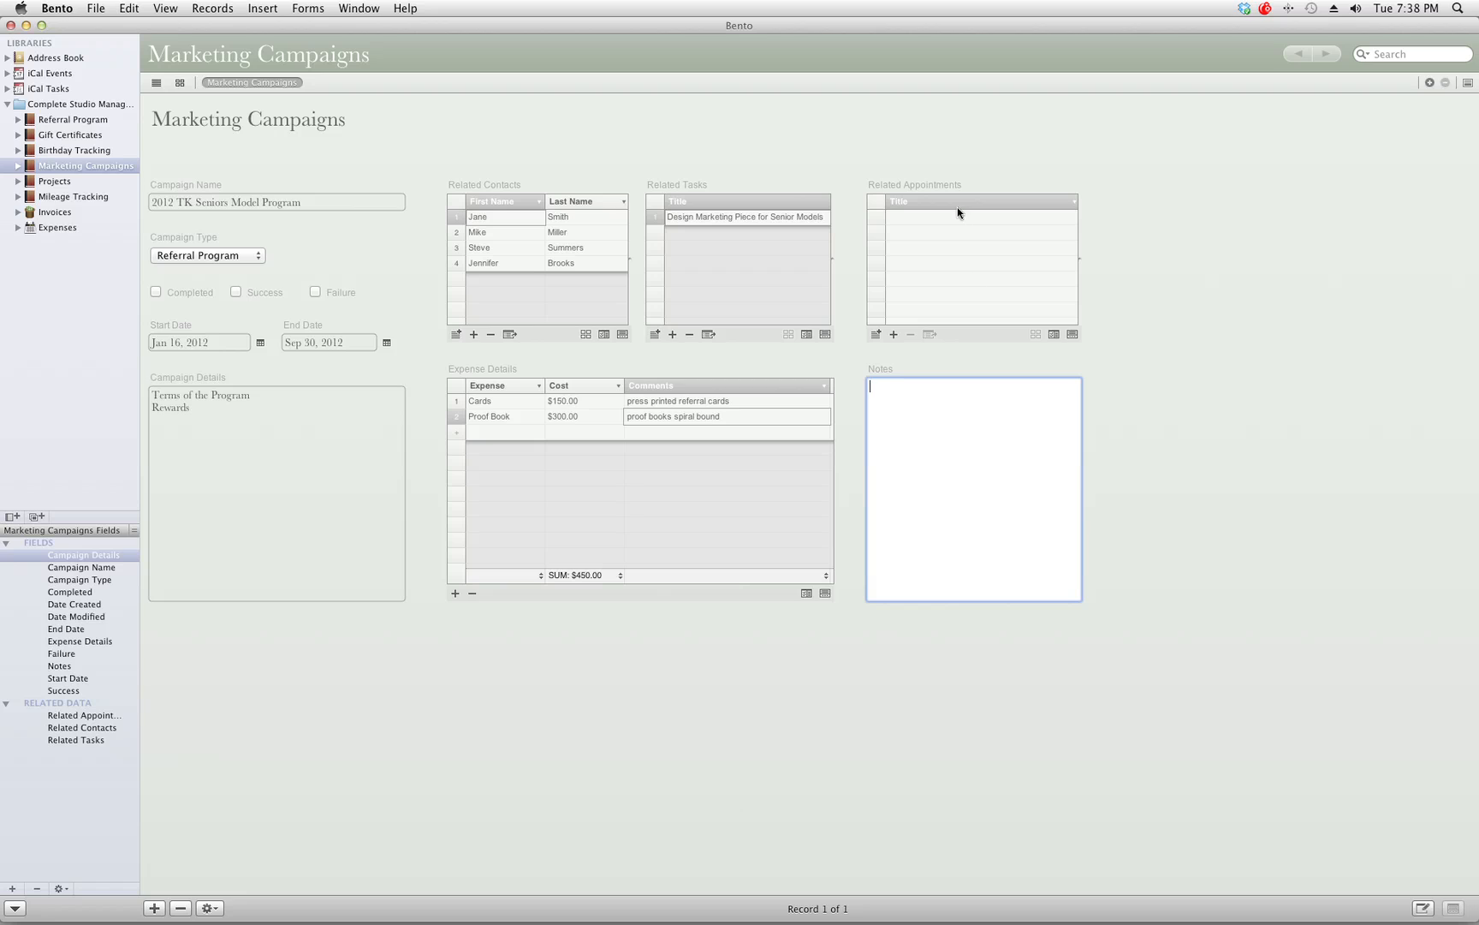
left_click(340, 168)
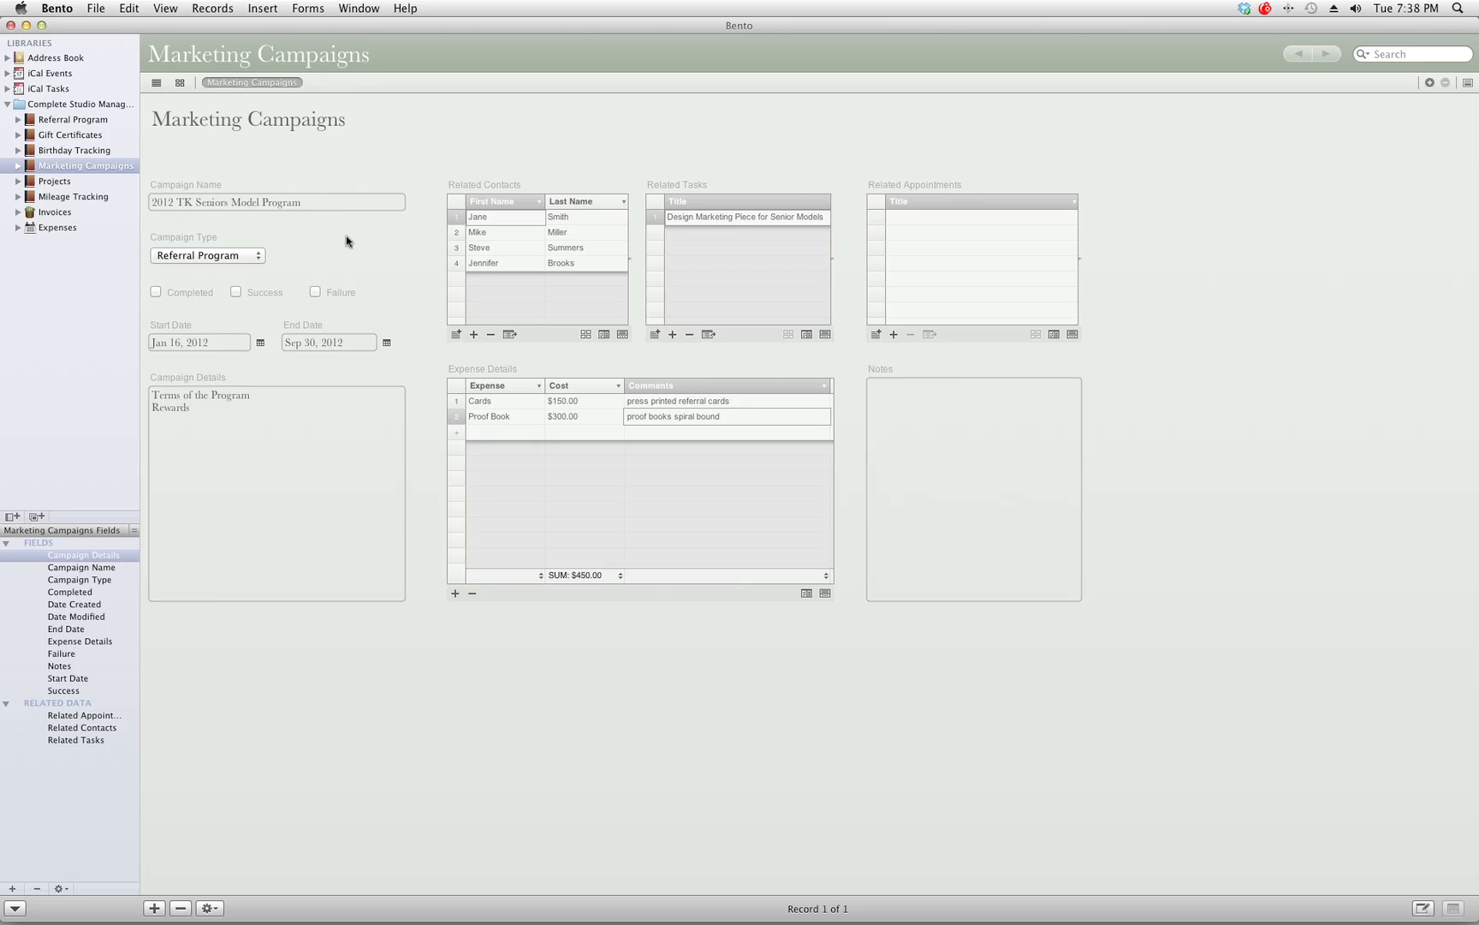
In the Projects library, name the project "Update Studio Samples" with start date Apr 16, 2012 and due date Apr 30, 2012
left_click(44, 182)
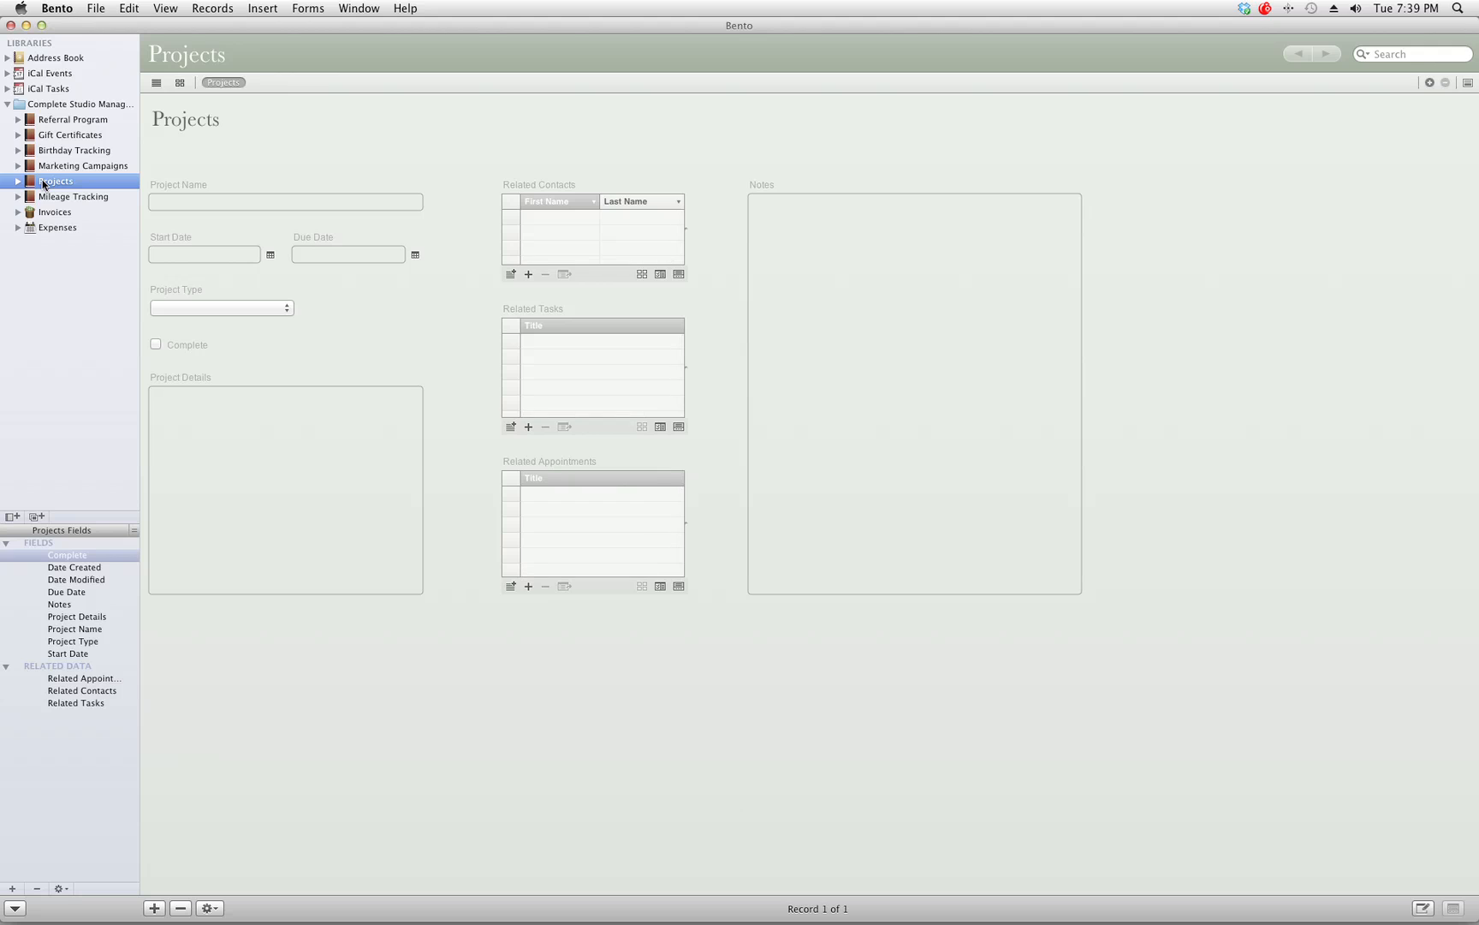
left_click(329, 205)
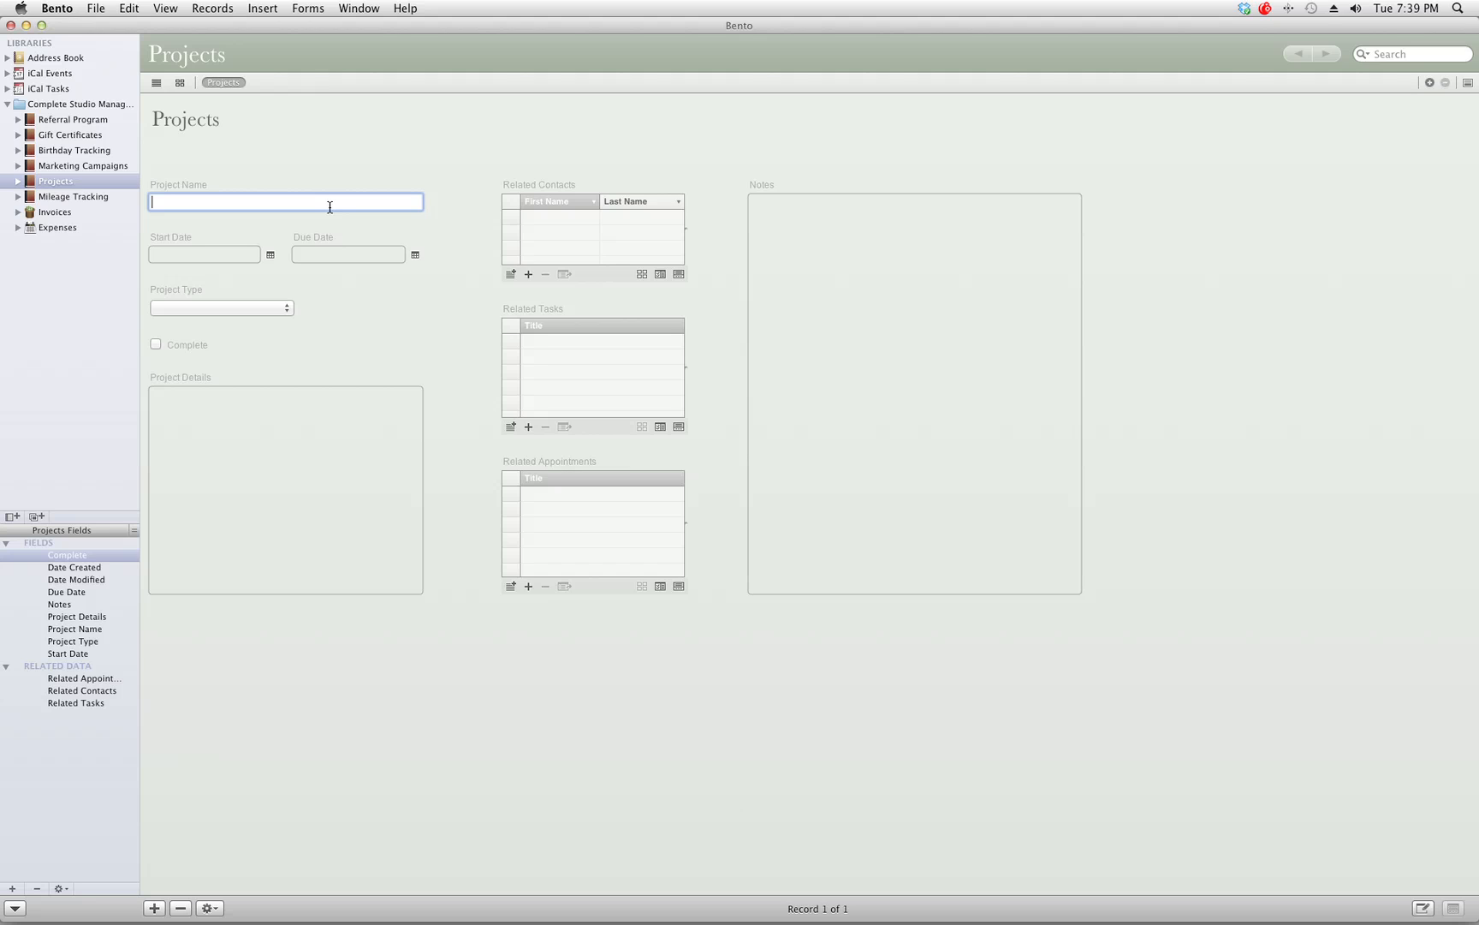
type("Update Studio Samples")
left_click(247, 252)
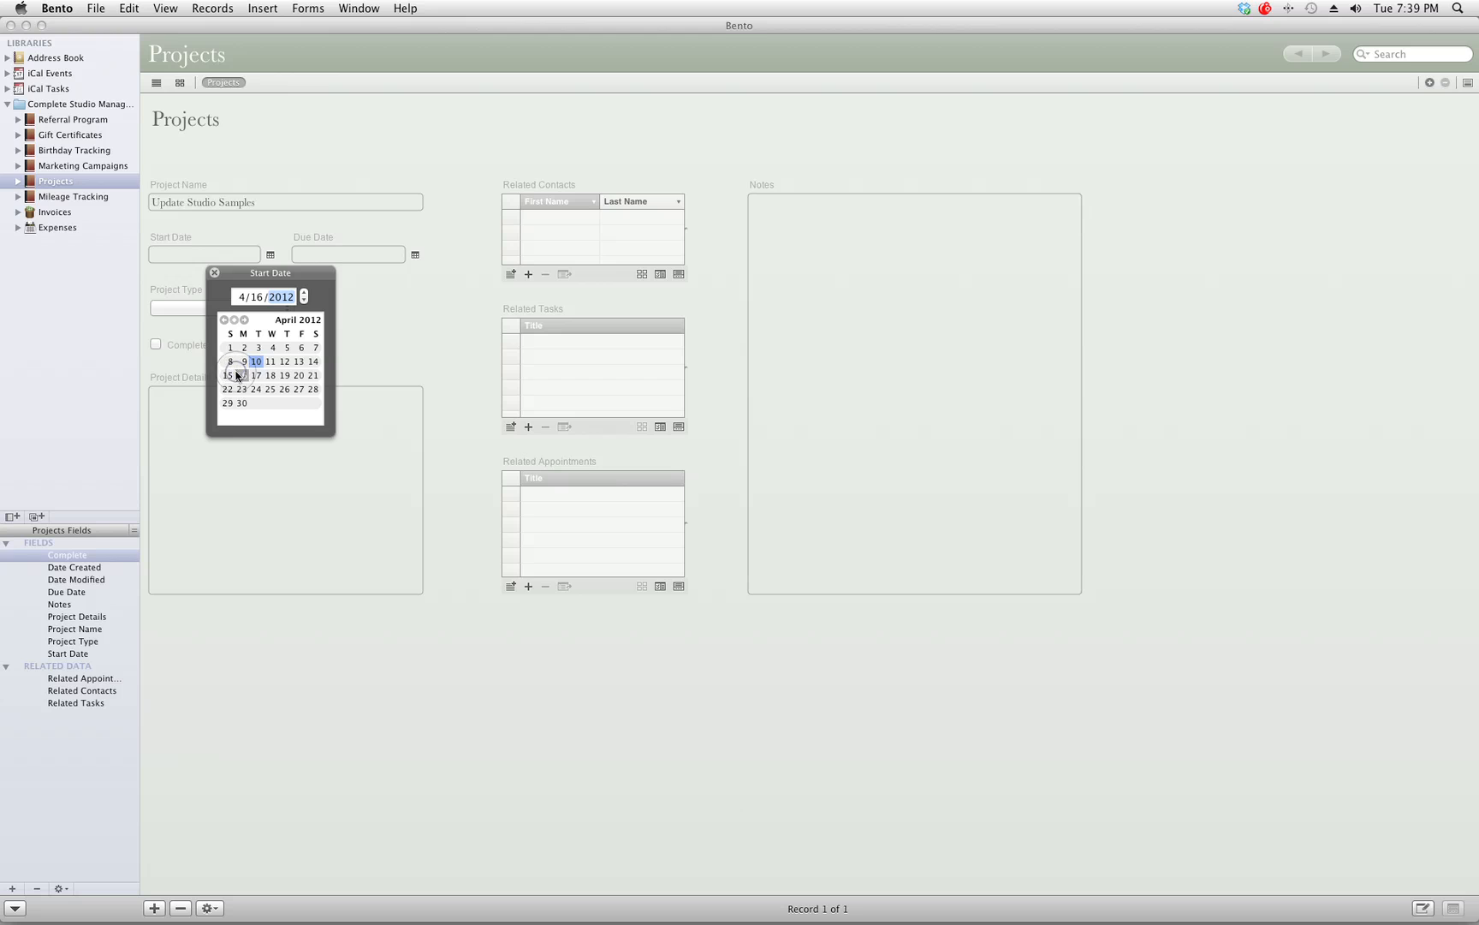
key("Escape")
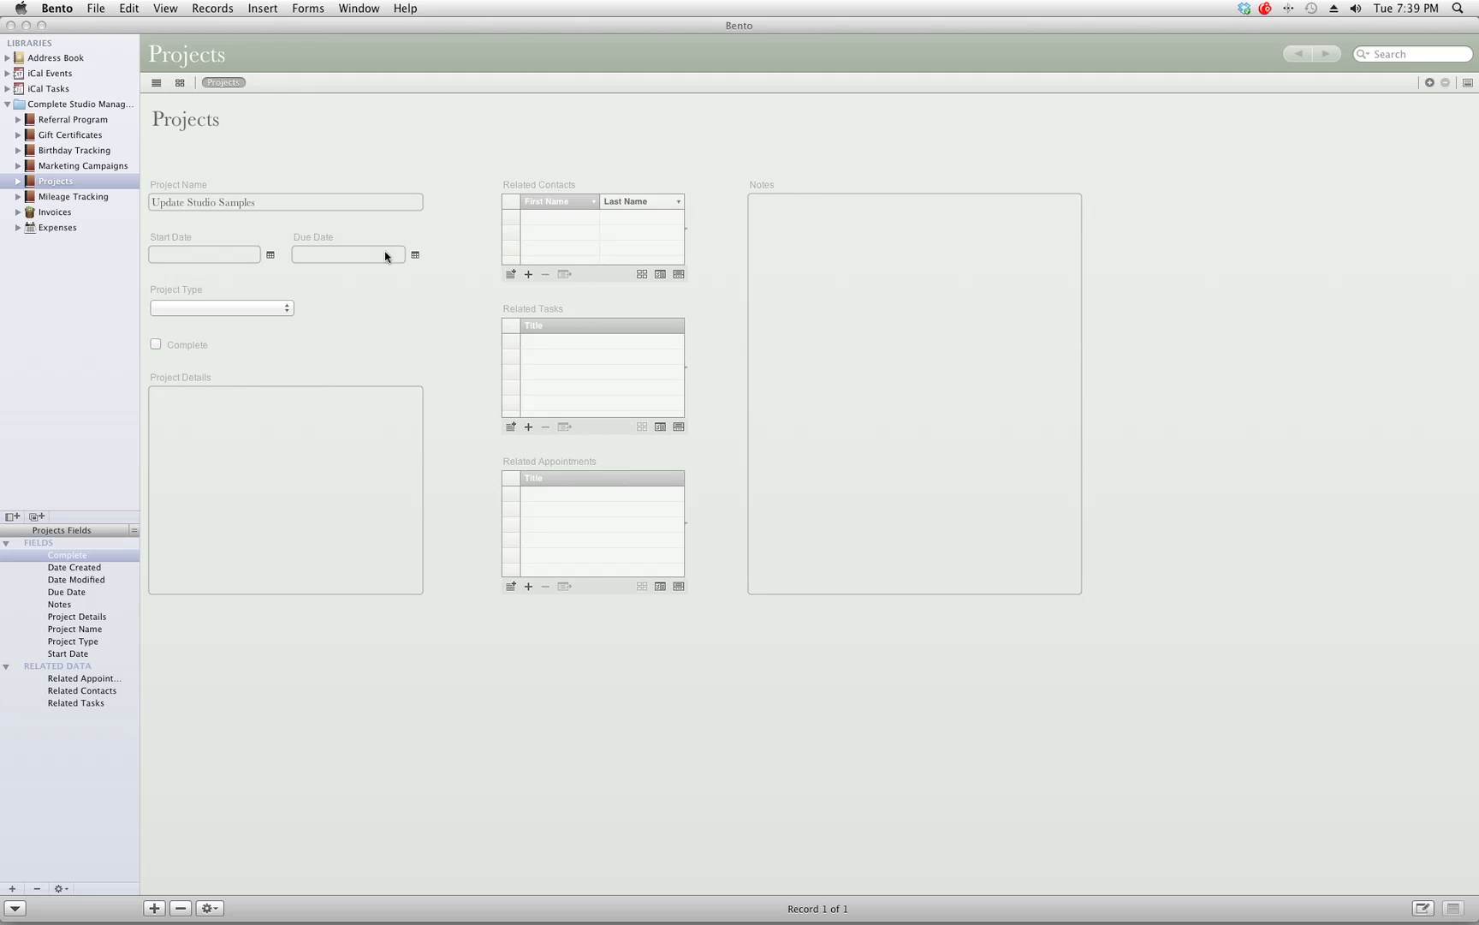
left_click(413, 253)
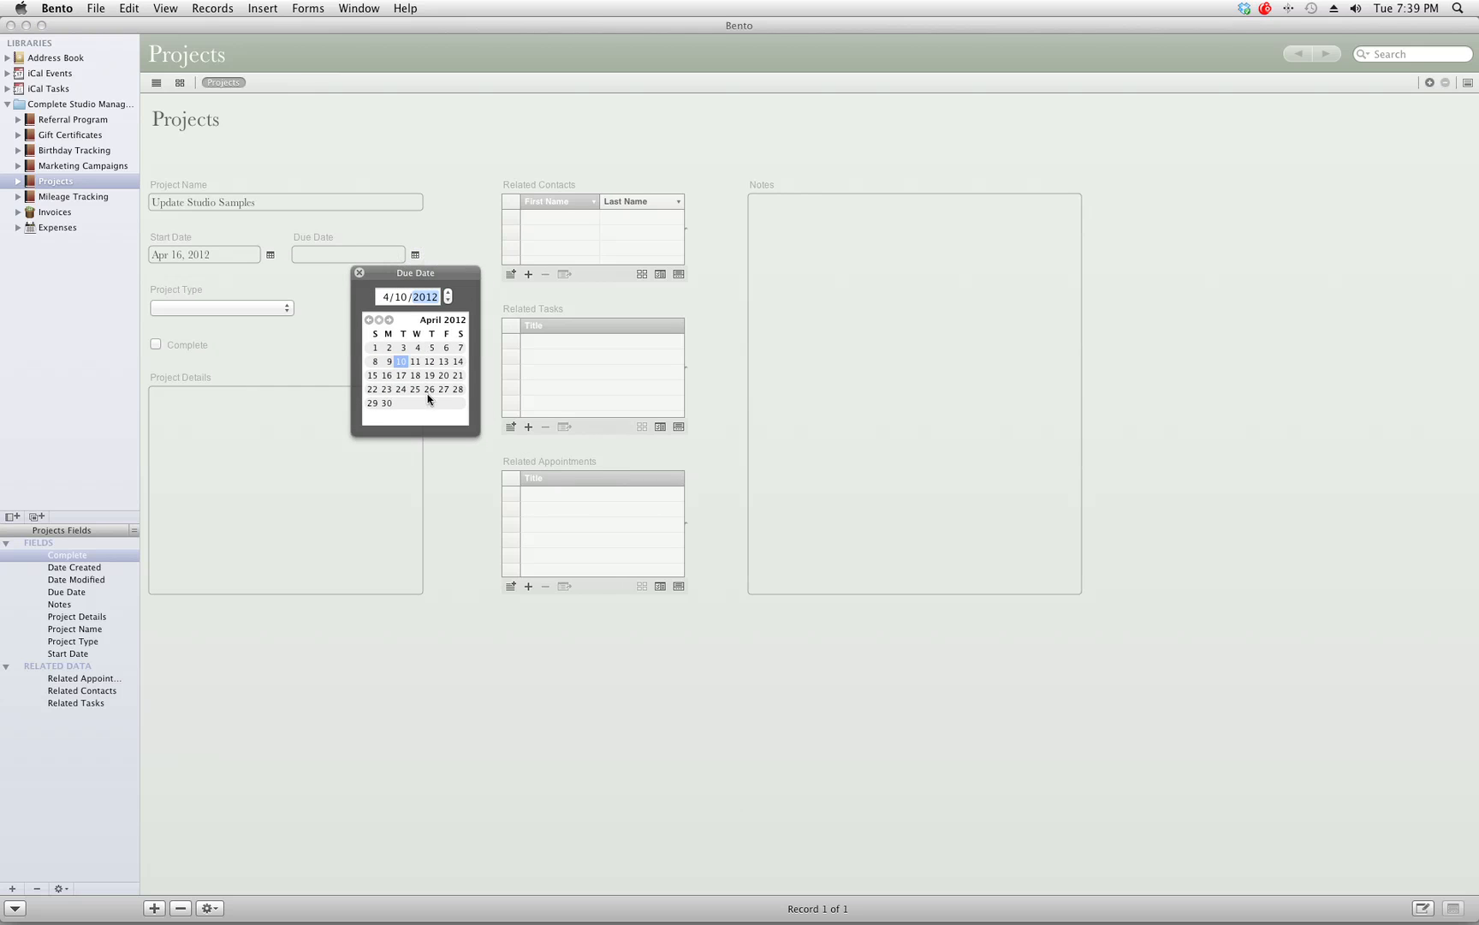
left_click(386, 403)
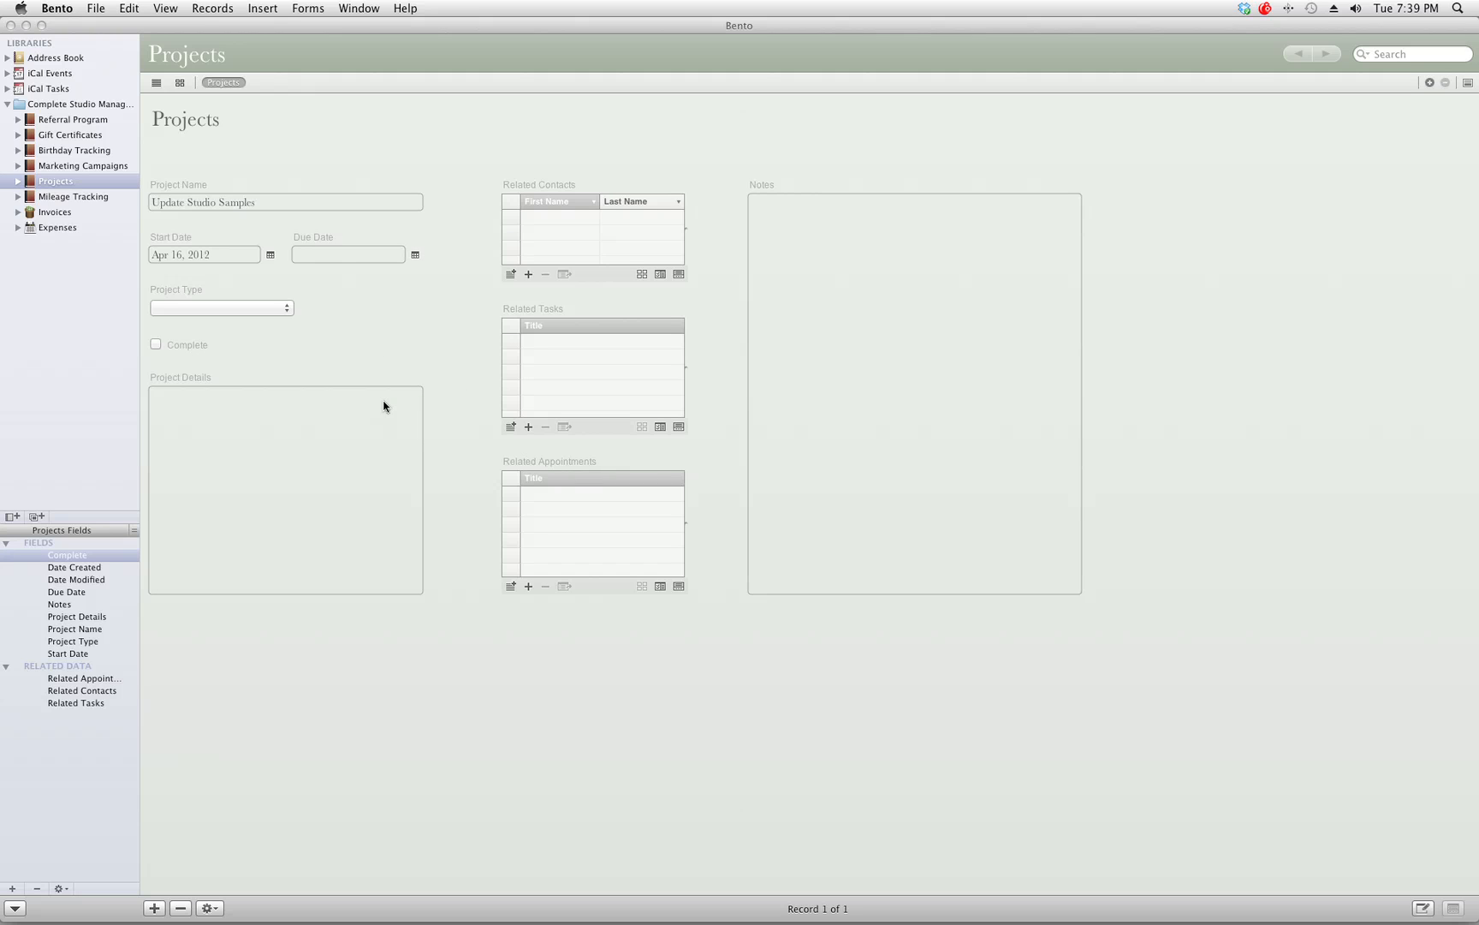
Set the project type of "Update Studio Samples" to Marketing
left_click(274, 310)
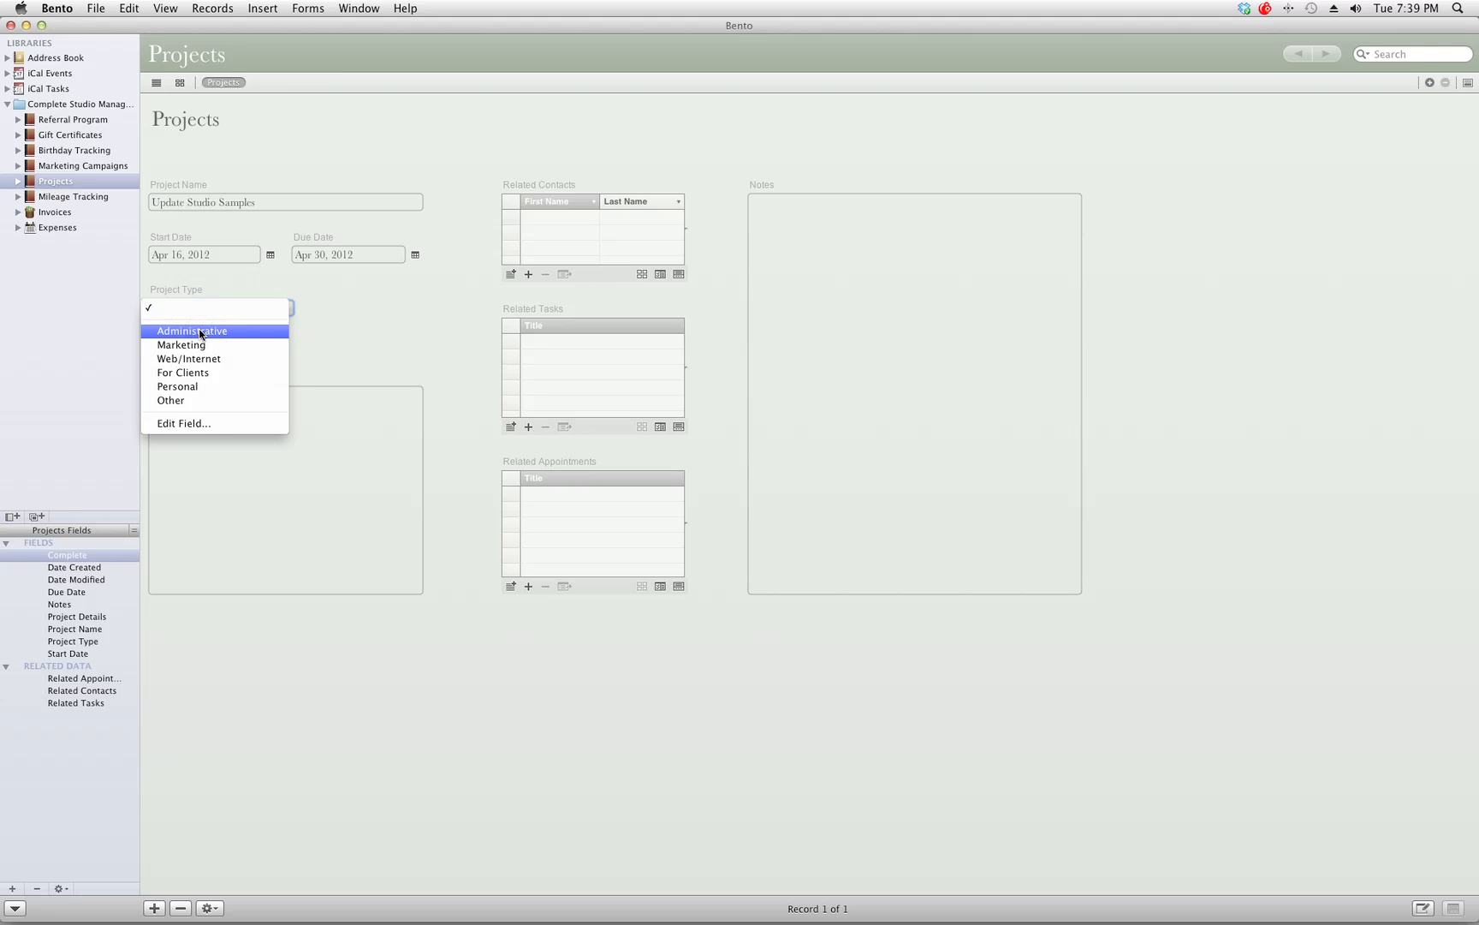
left_click(197, 373)
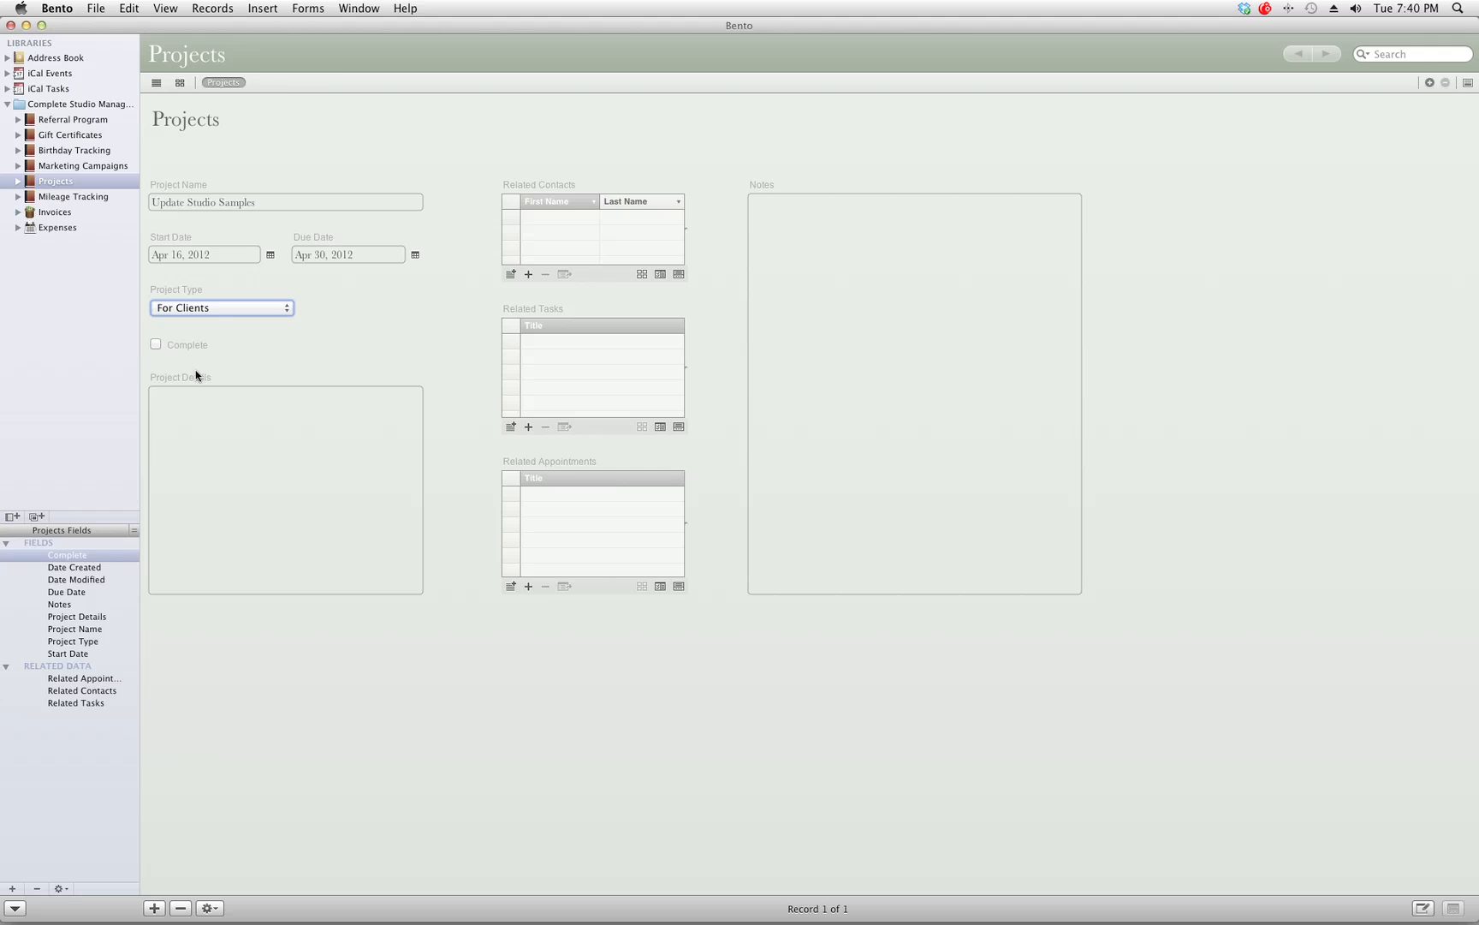
left_click(219, 308)
left_click(218, 280)
Enter four project details lines: "Update framed storyboards", "New Press Printed Card Samples", "Update my Album and Book Samples" and "New Canvas Wrap Display"
left_click(270, 398)
type("Update")
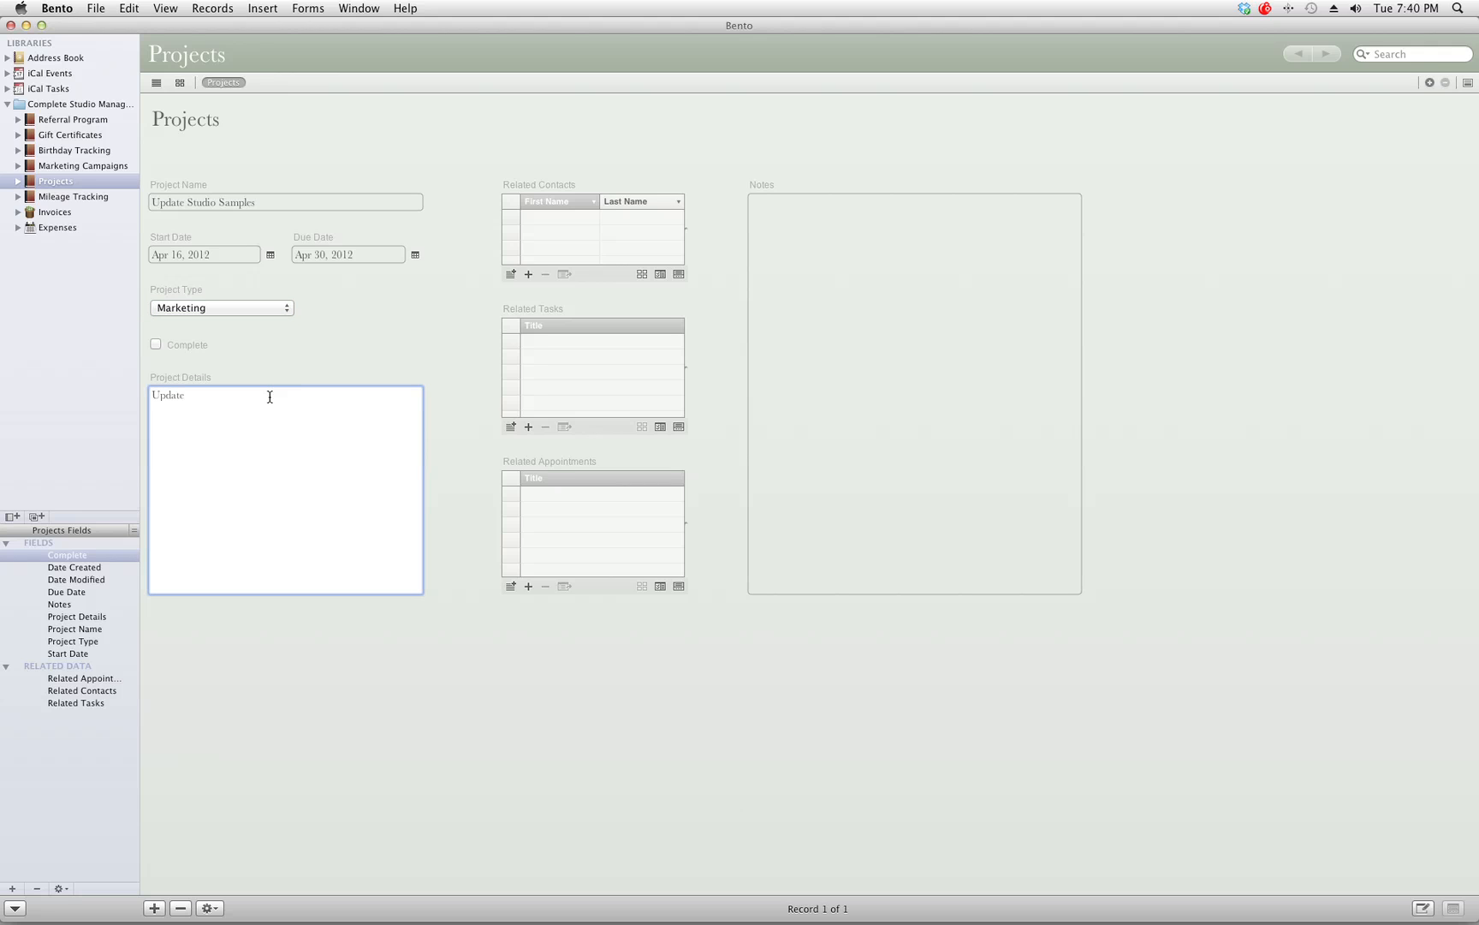
type(" framed storyboard")
key("Return")
type("U")
key("BackSpace")
type("New")
type(" Press Pr")
type("inted Card S")
type("amples ")
type("Update m")
type("y ")
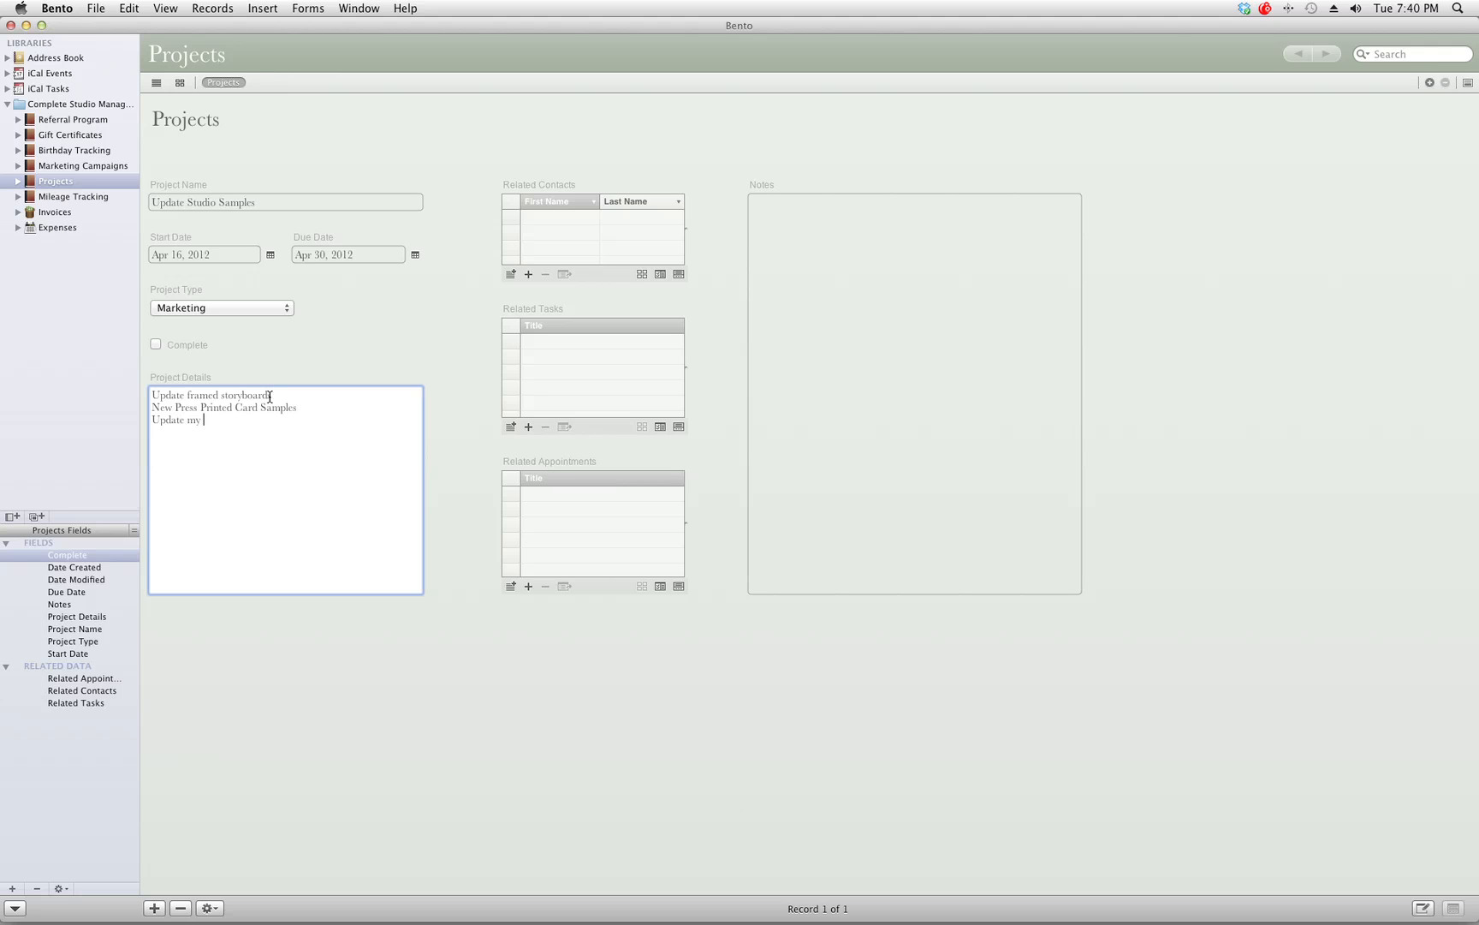
type("Album and Book Samples")
key("Return")
type("New Canvas Wrap Display")
left_click(324, 469)
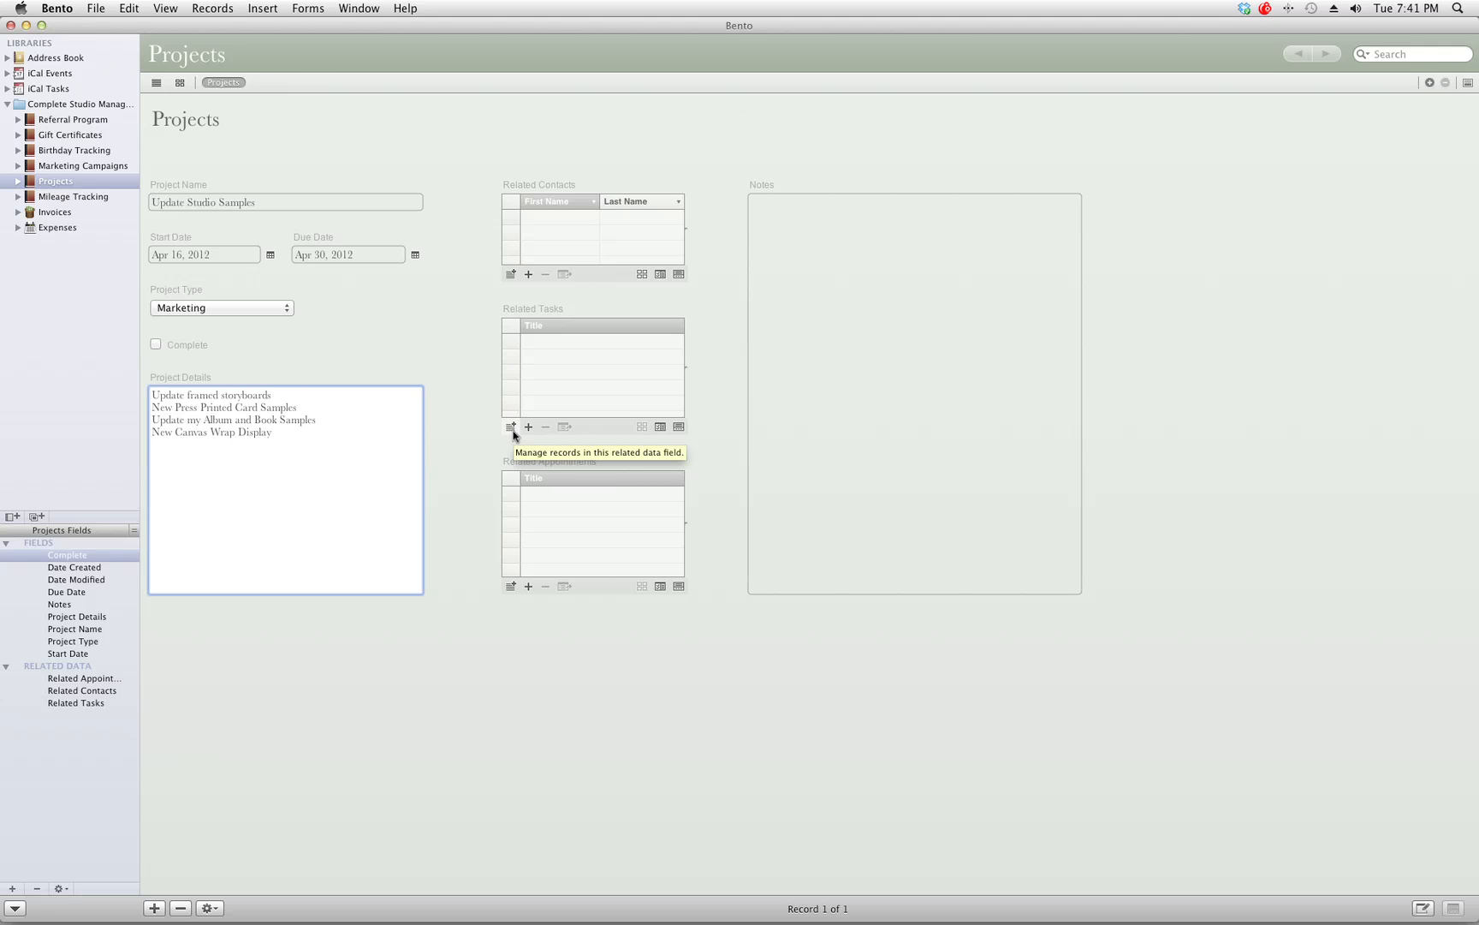
Create a related task titled "Design storyboard template" for the project
left_click_drag(293, 433, 262, 384)
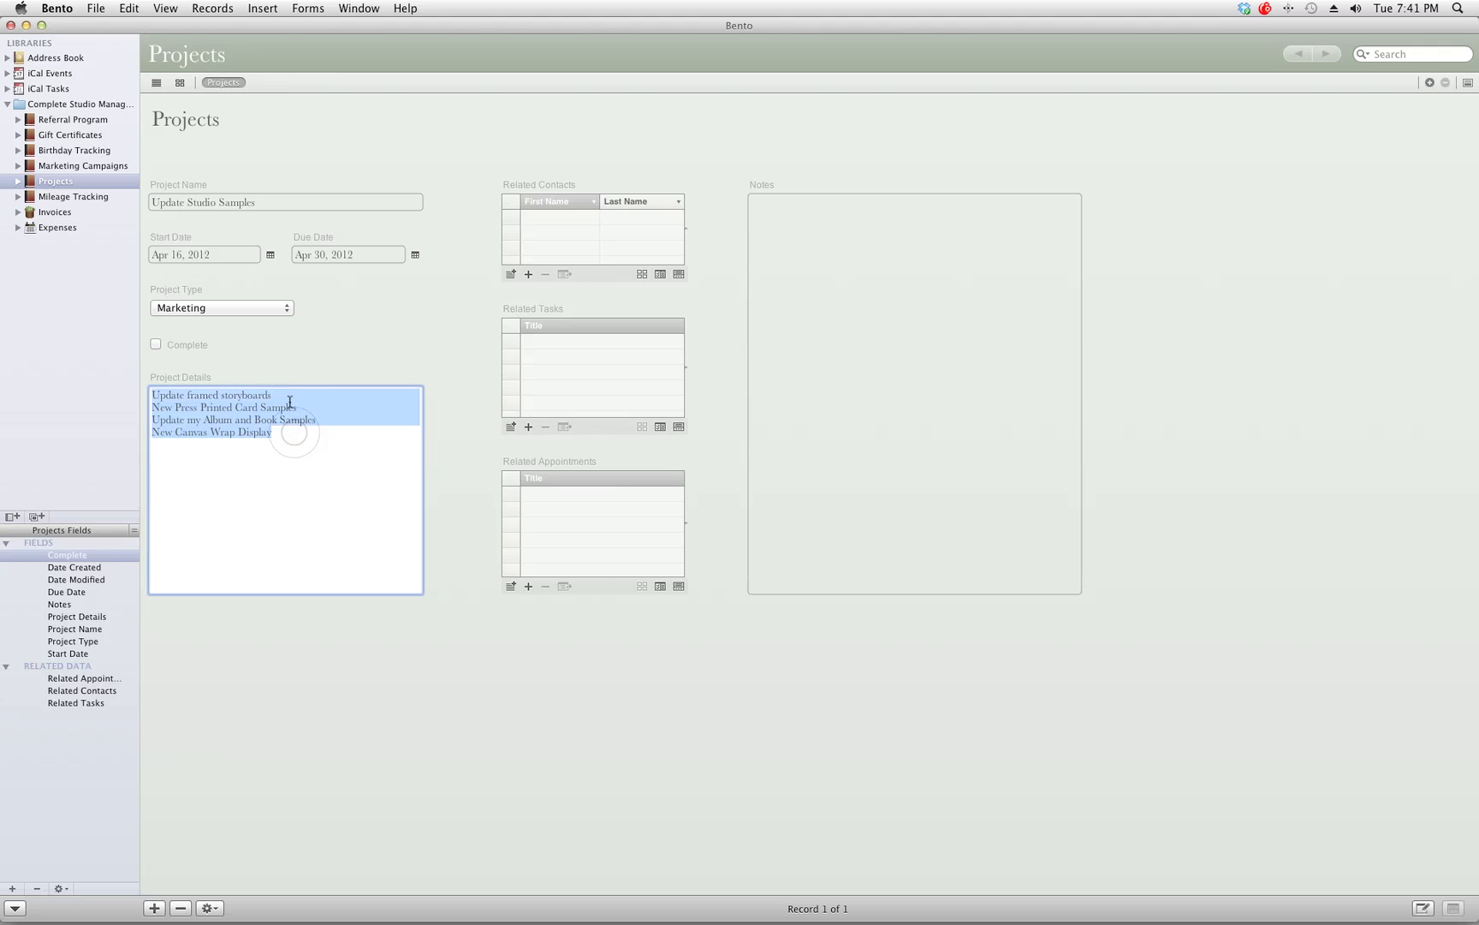
left_click(527, 428)
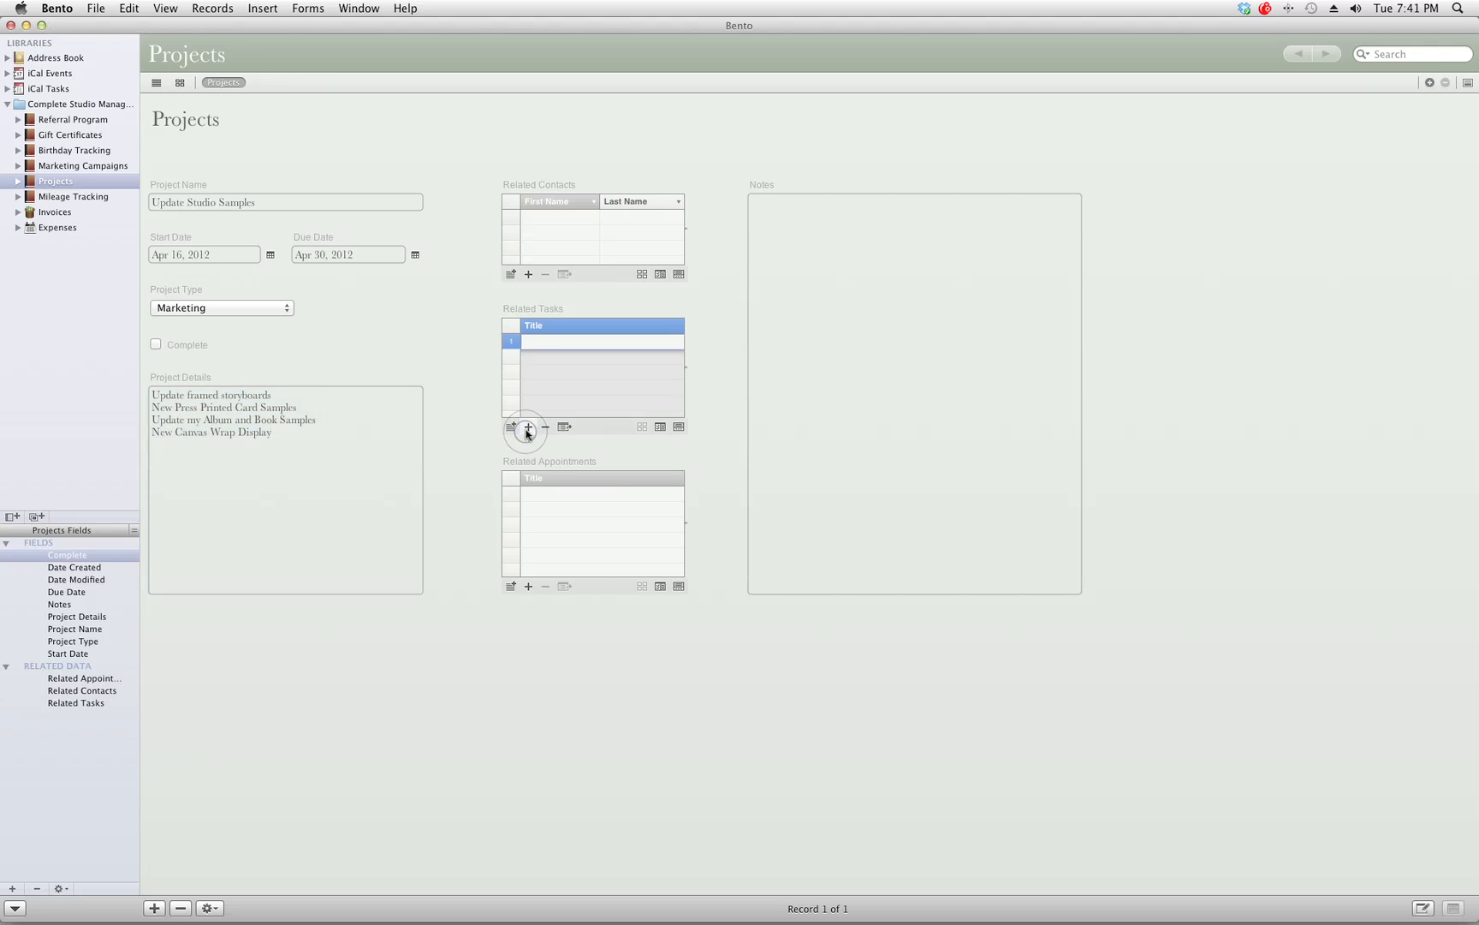
left_click(557, 343)
type("Des")
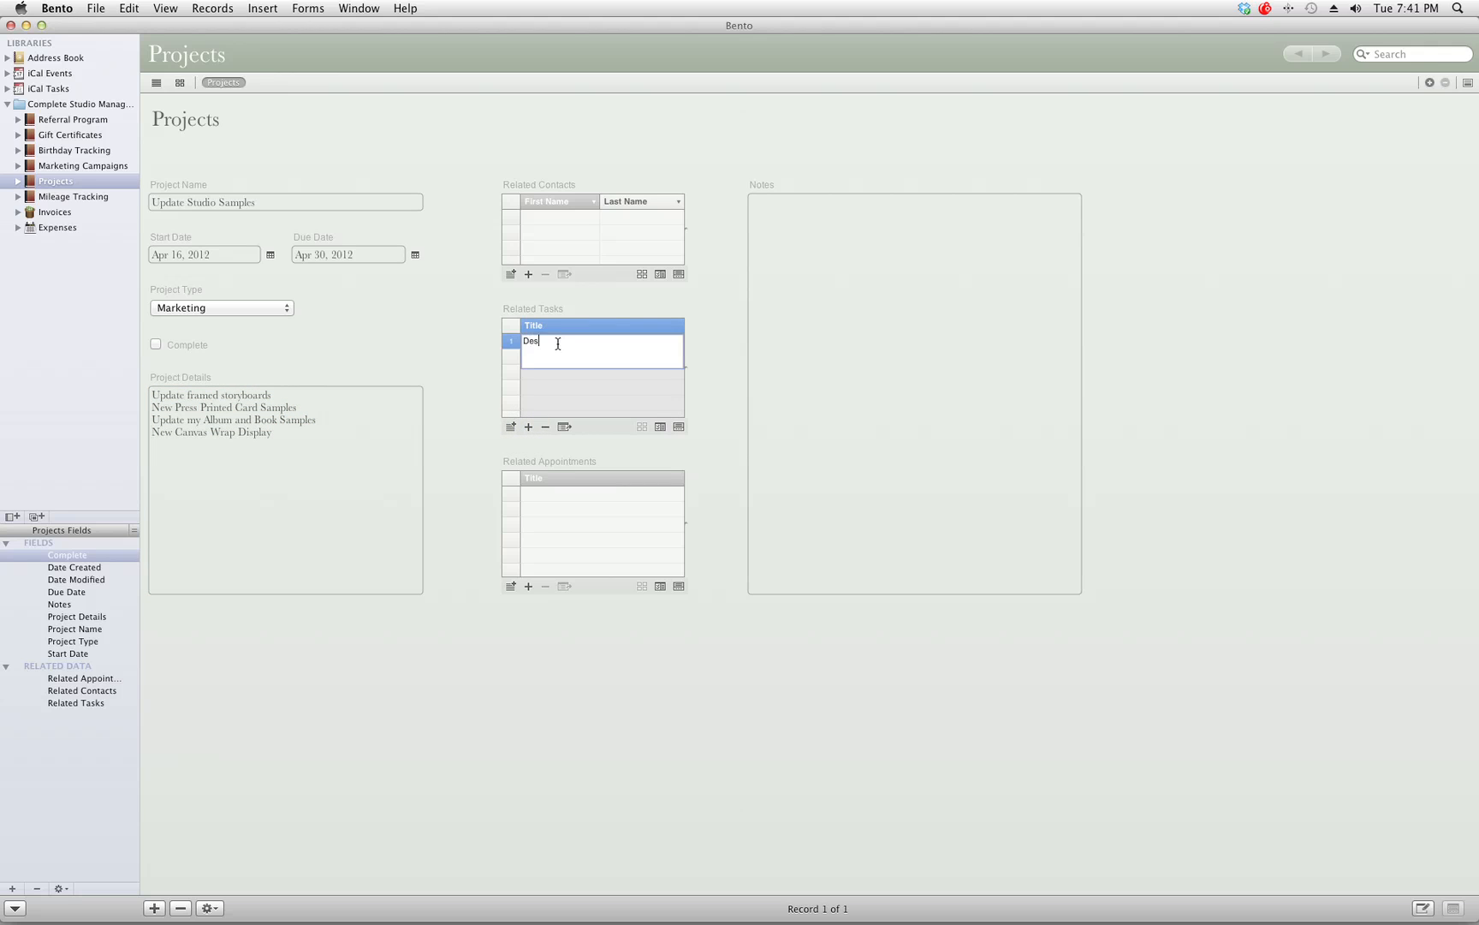
type("ign storyboard template")
key("Return")
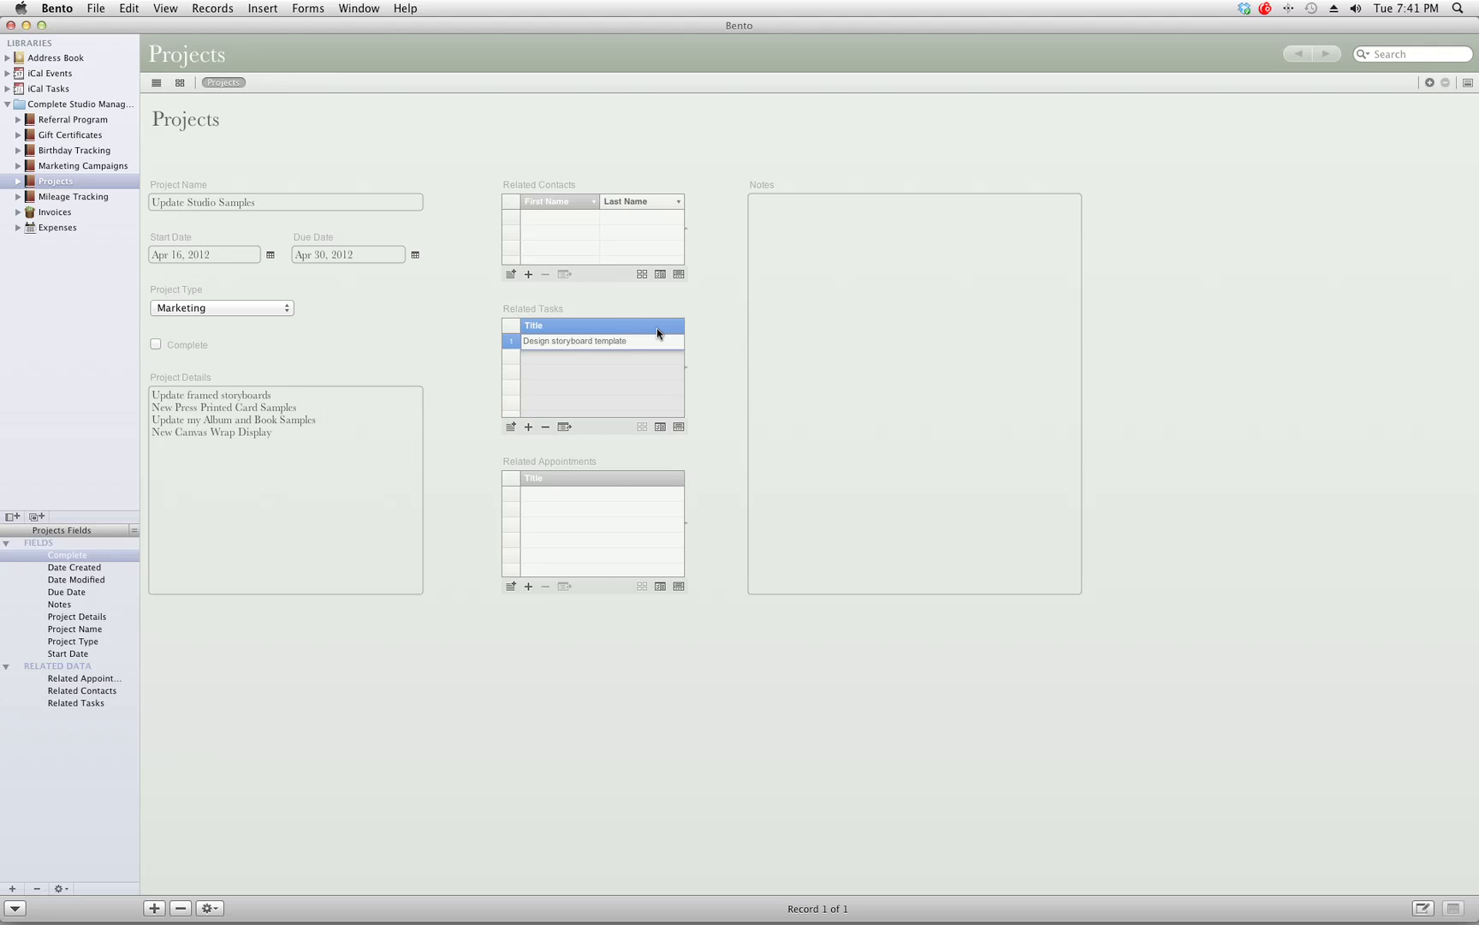
Create a related appointment titled "Meet with the Framer" for the project
left_click(529, 586)
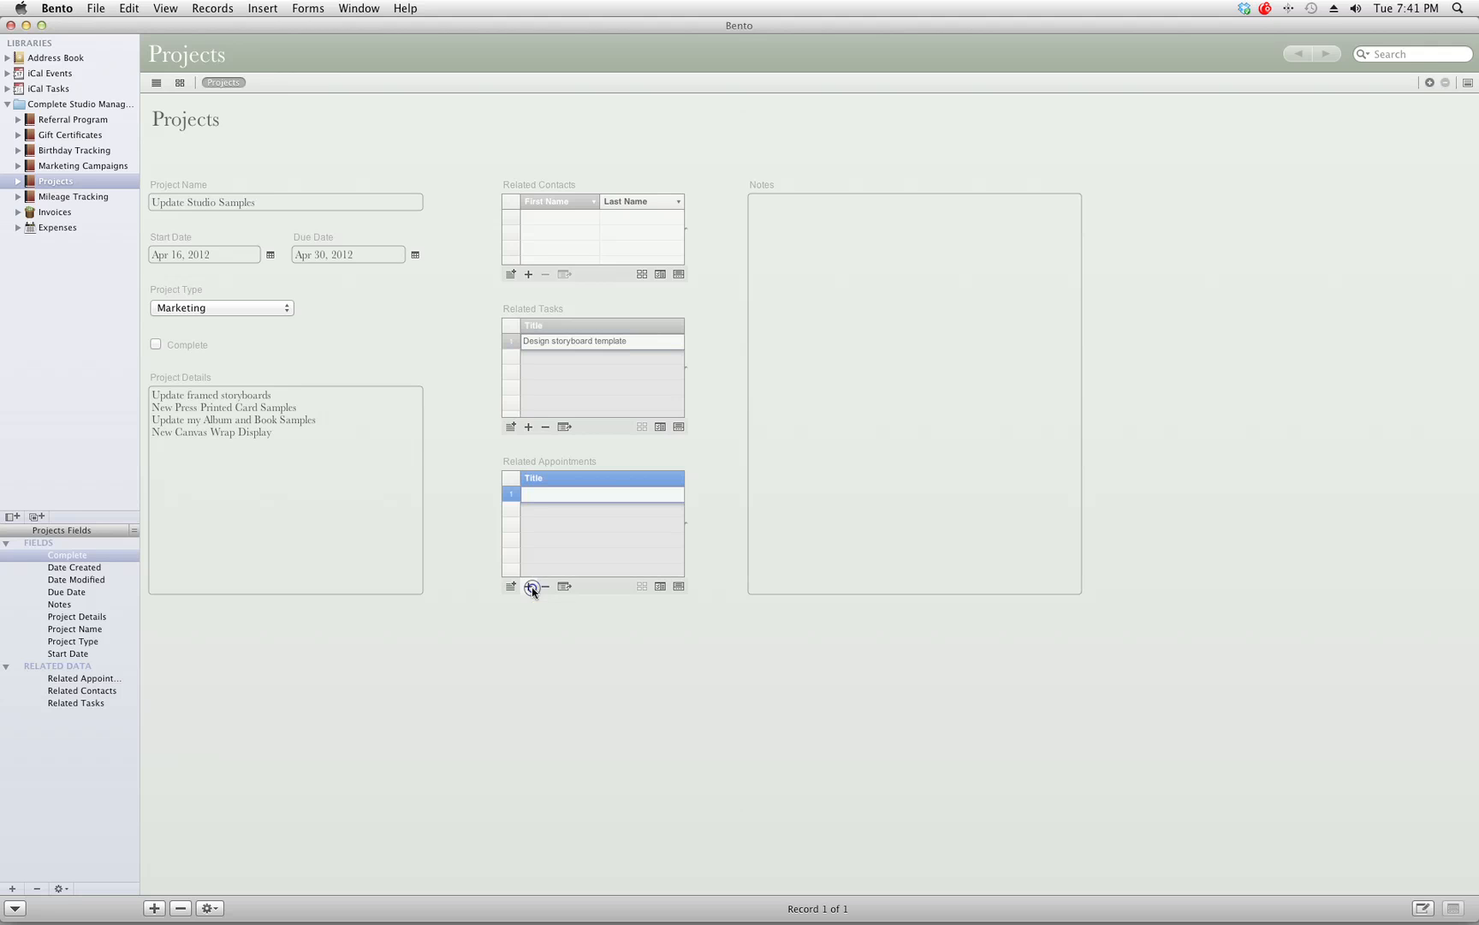
left_click(612, 494)
type("Mee")
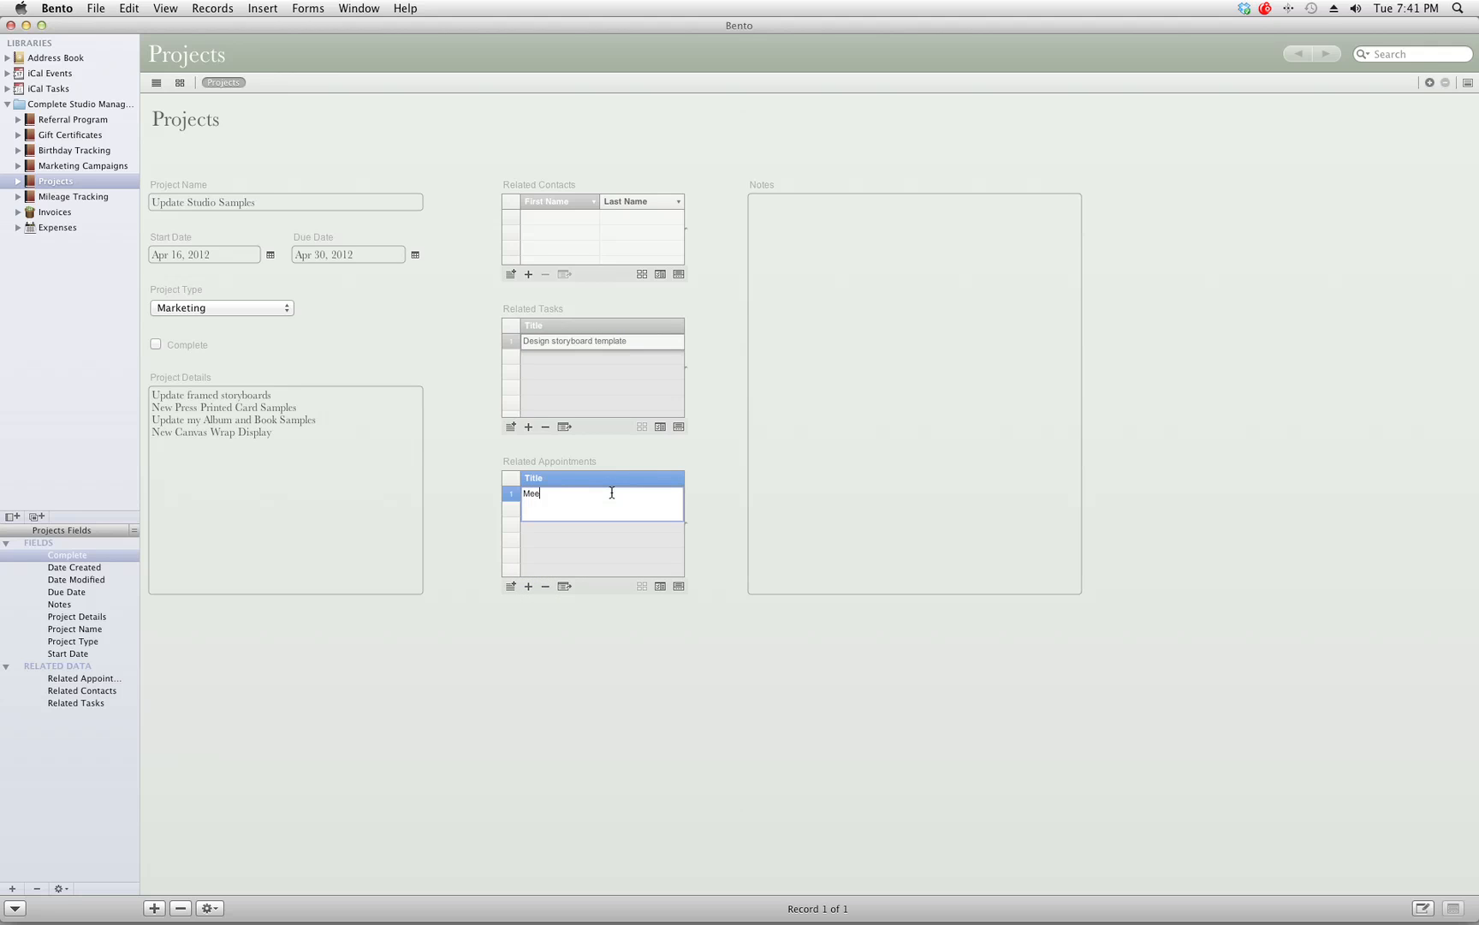
type("t with the Framer")
key("Return")
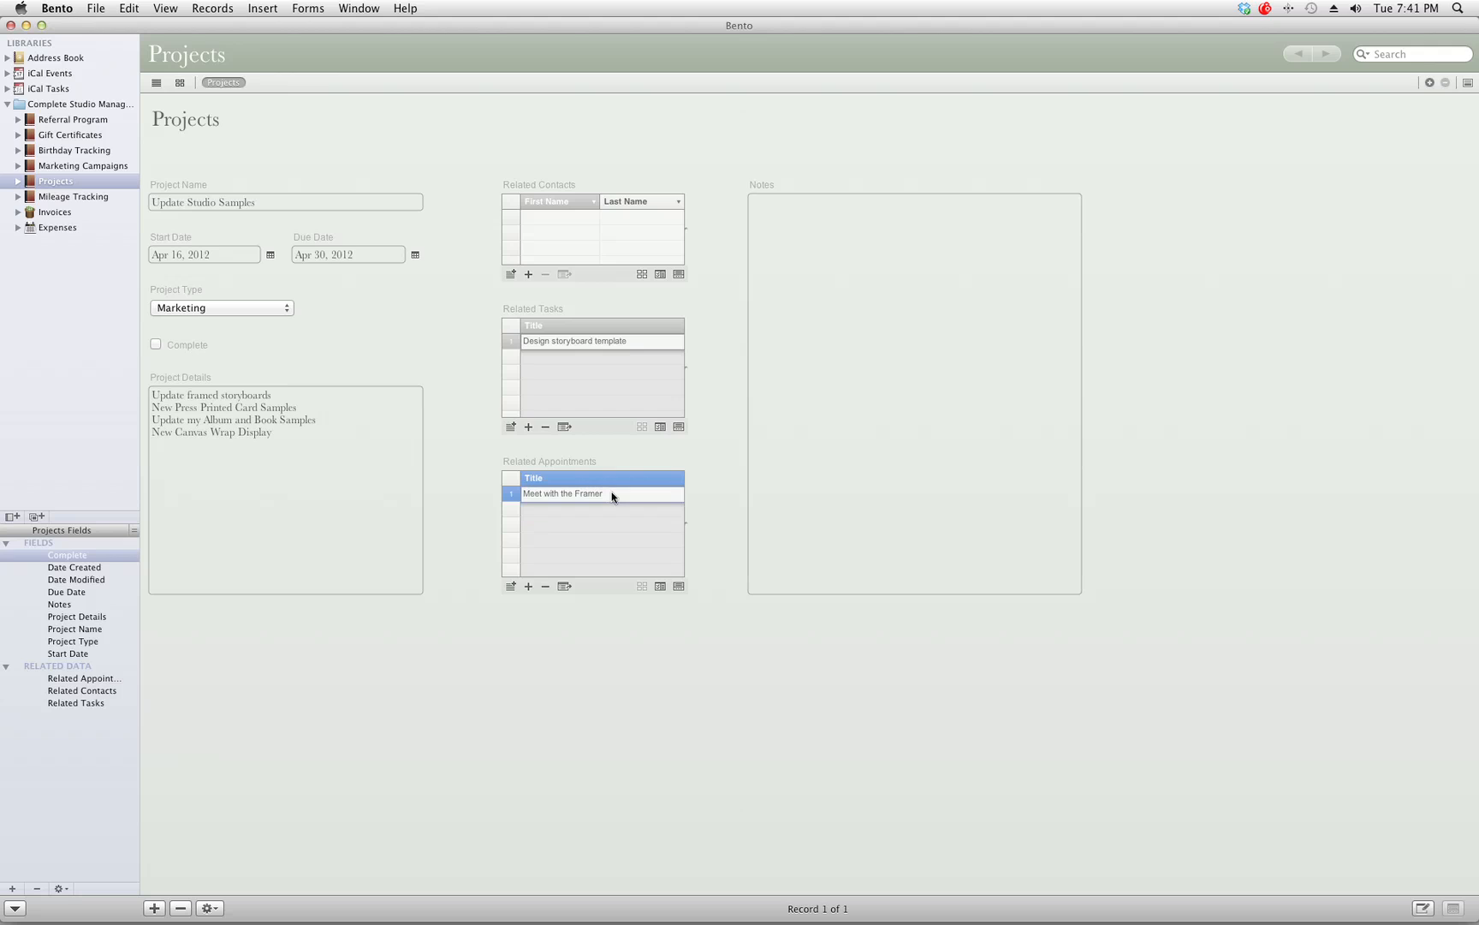
Search the iCal Events library for the "framer" appointment
left_click(58, 74)
left_click(58, 75)
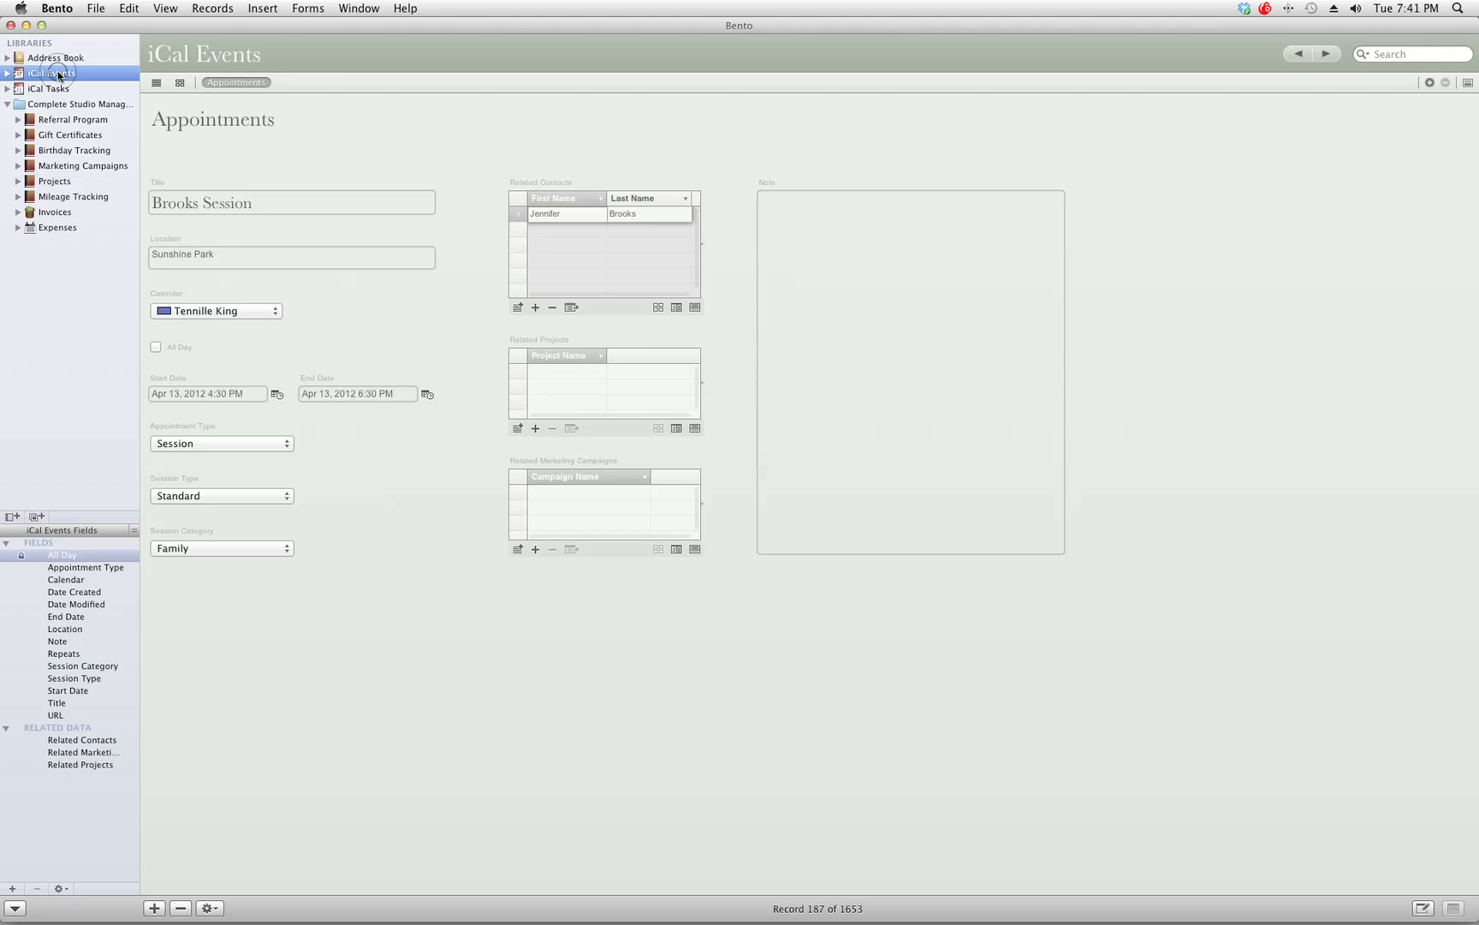
left_click(1419, 55)
type("framer")
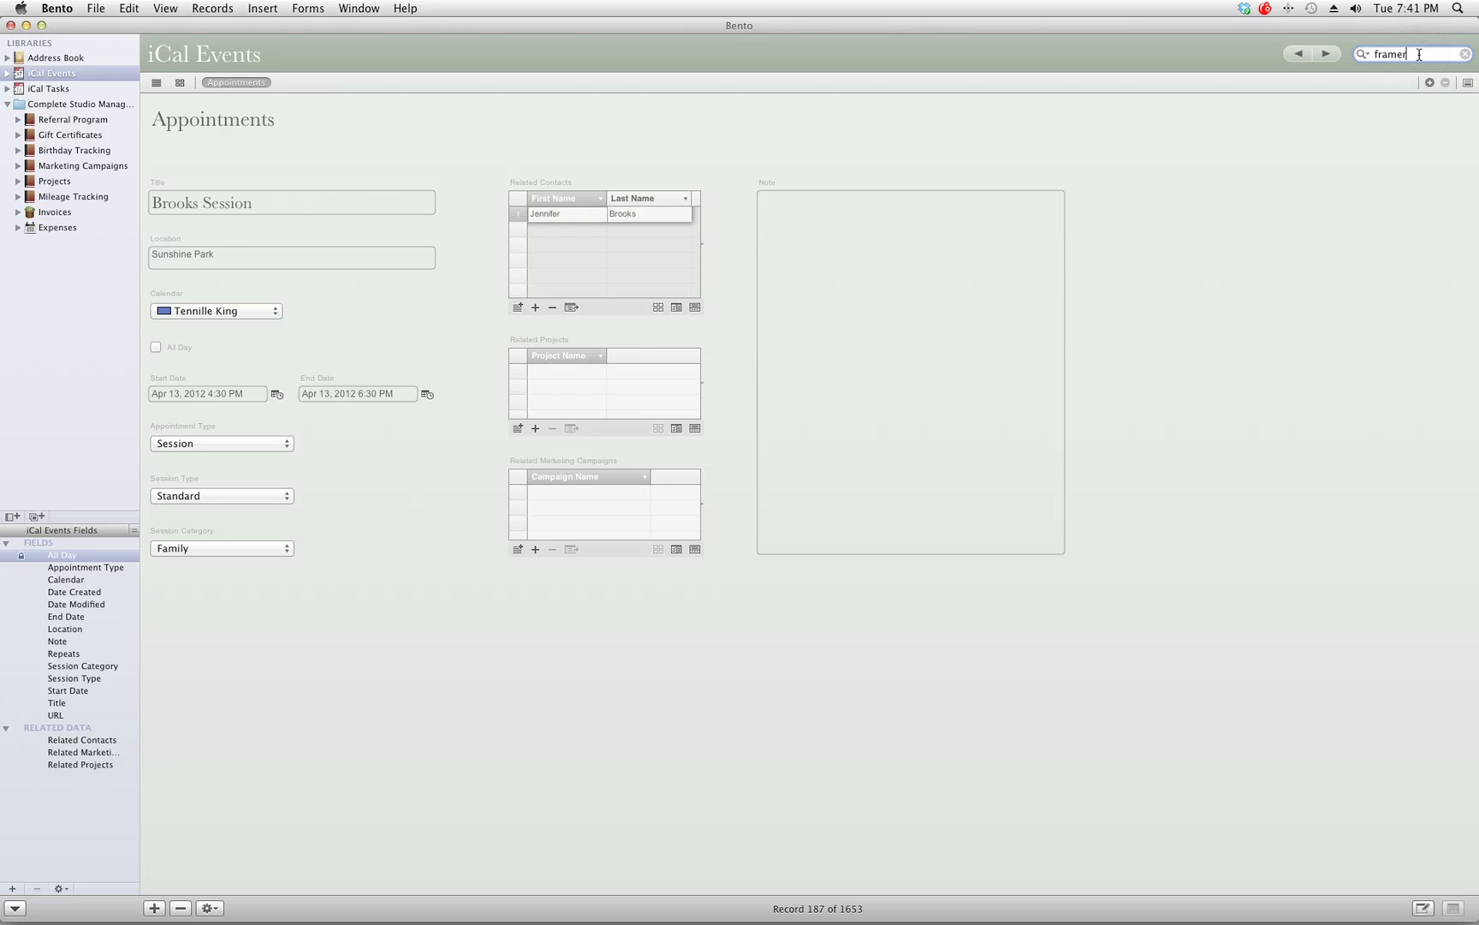
key("Return")
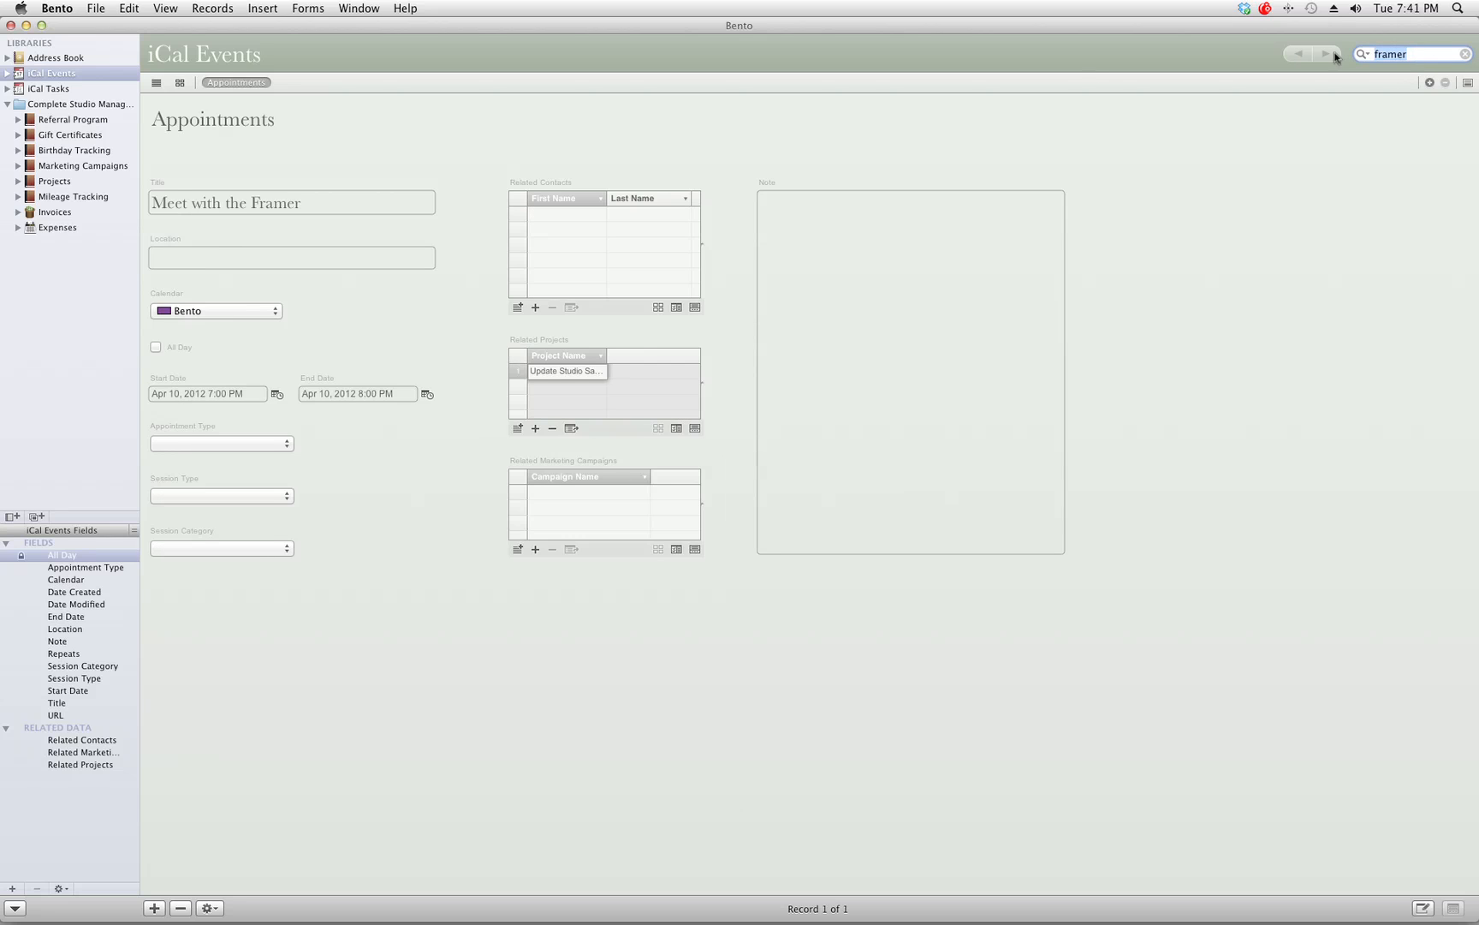
Look over the framer appointment's title, start date picker, location and calendar options without changing them
left_click(319, 211)
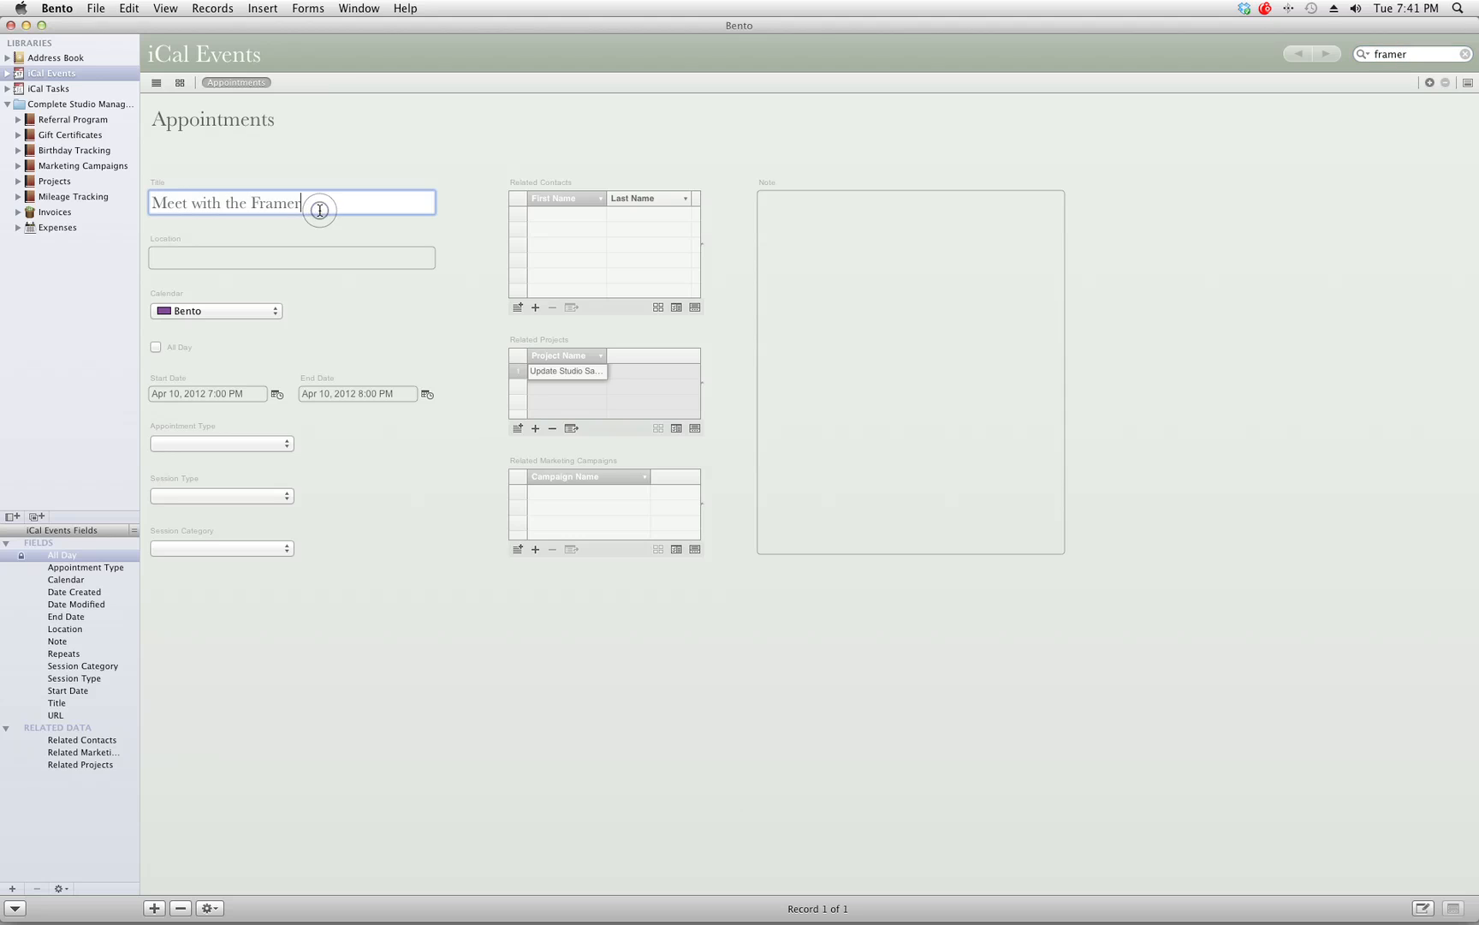
left_click(276, 394)
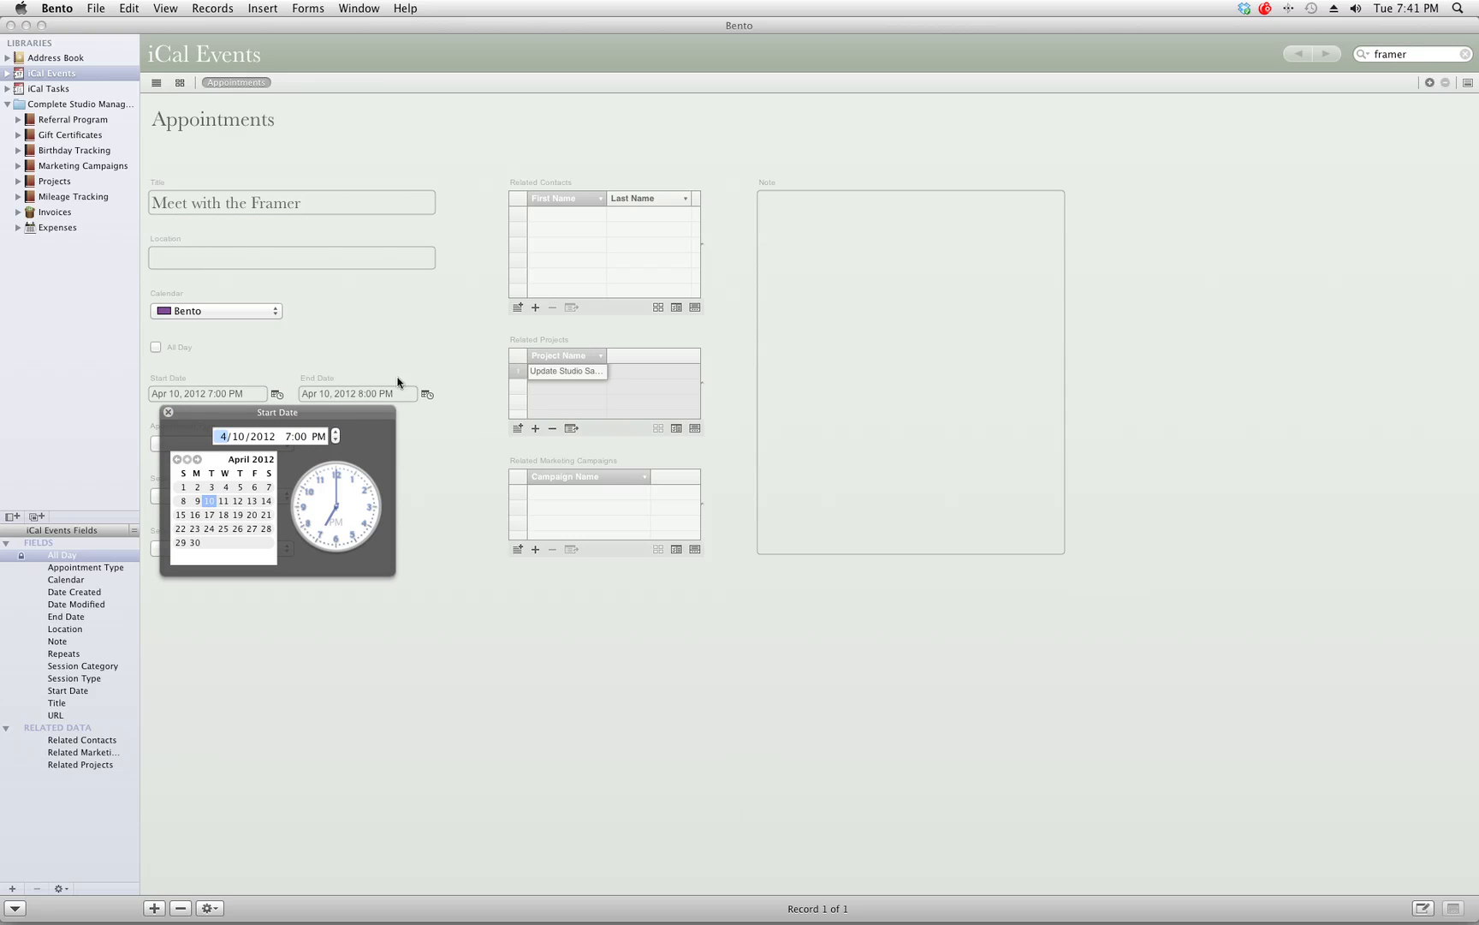
left_click(206, 373)
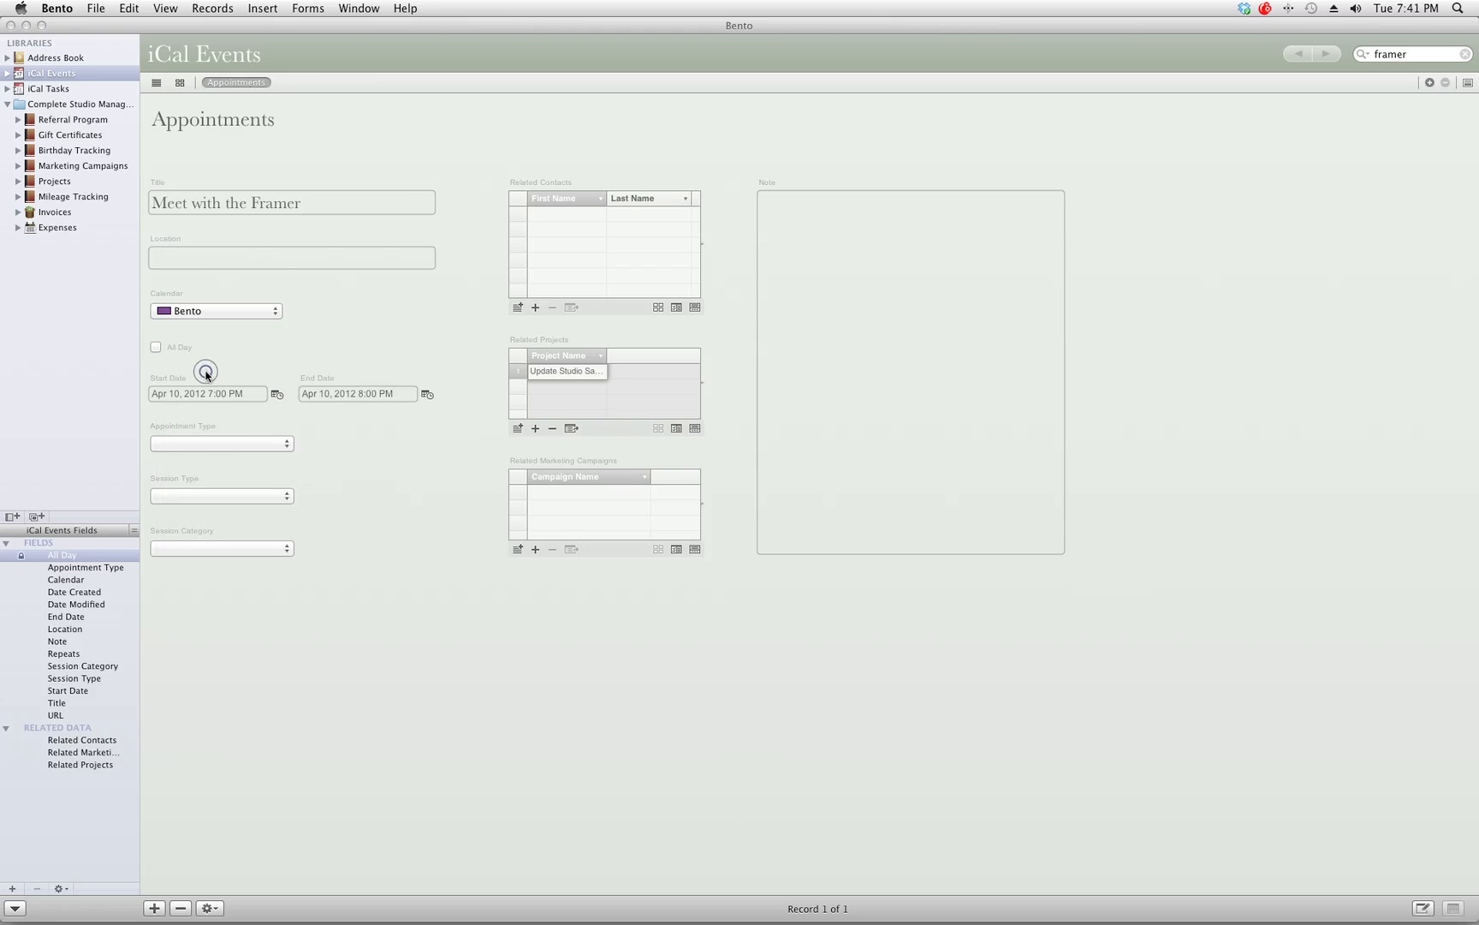
left_click(278, 261)
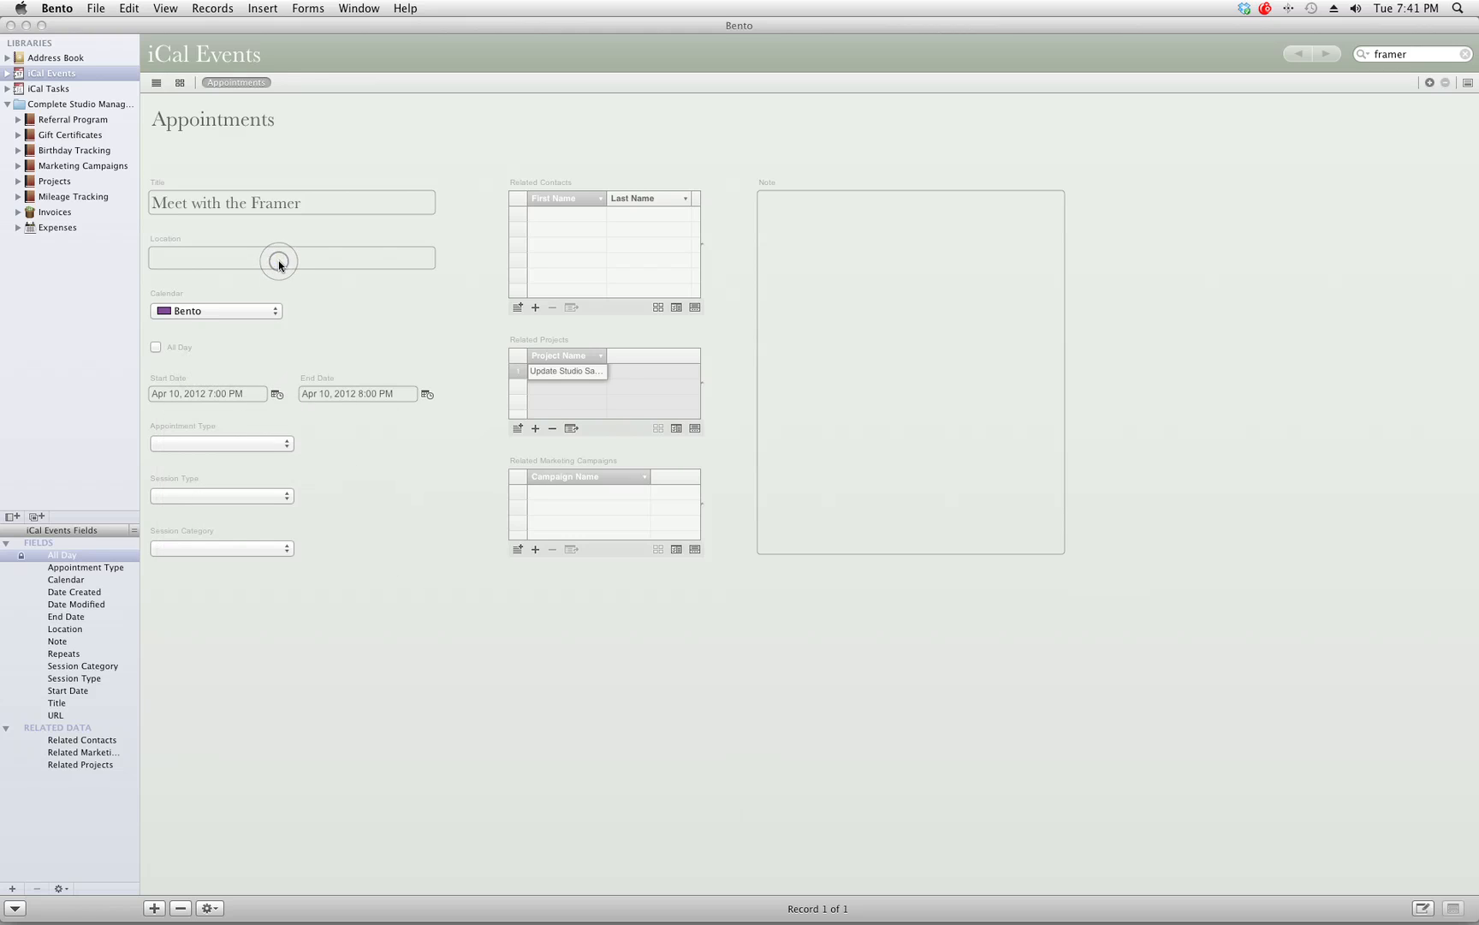
left_click(225, 318)
left_click(420, 318)
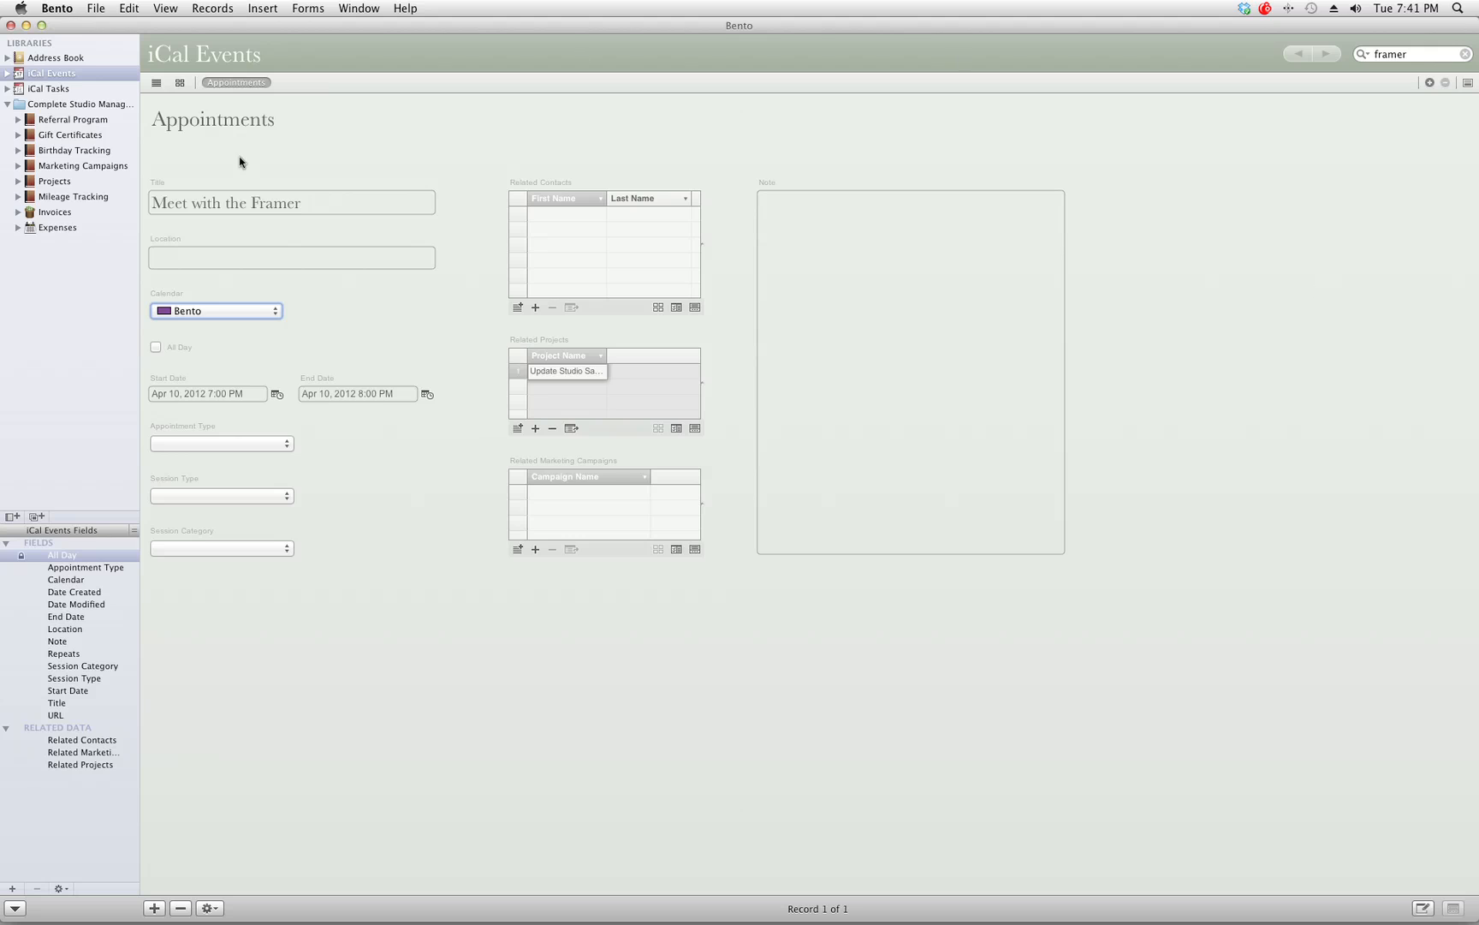
Return to the "Update Studio Samples" project in the Projects library and look at its Notes field
left_click(49, 180)
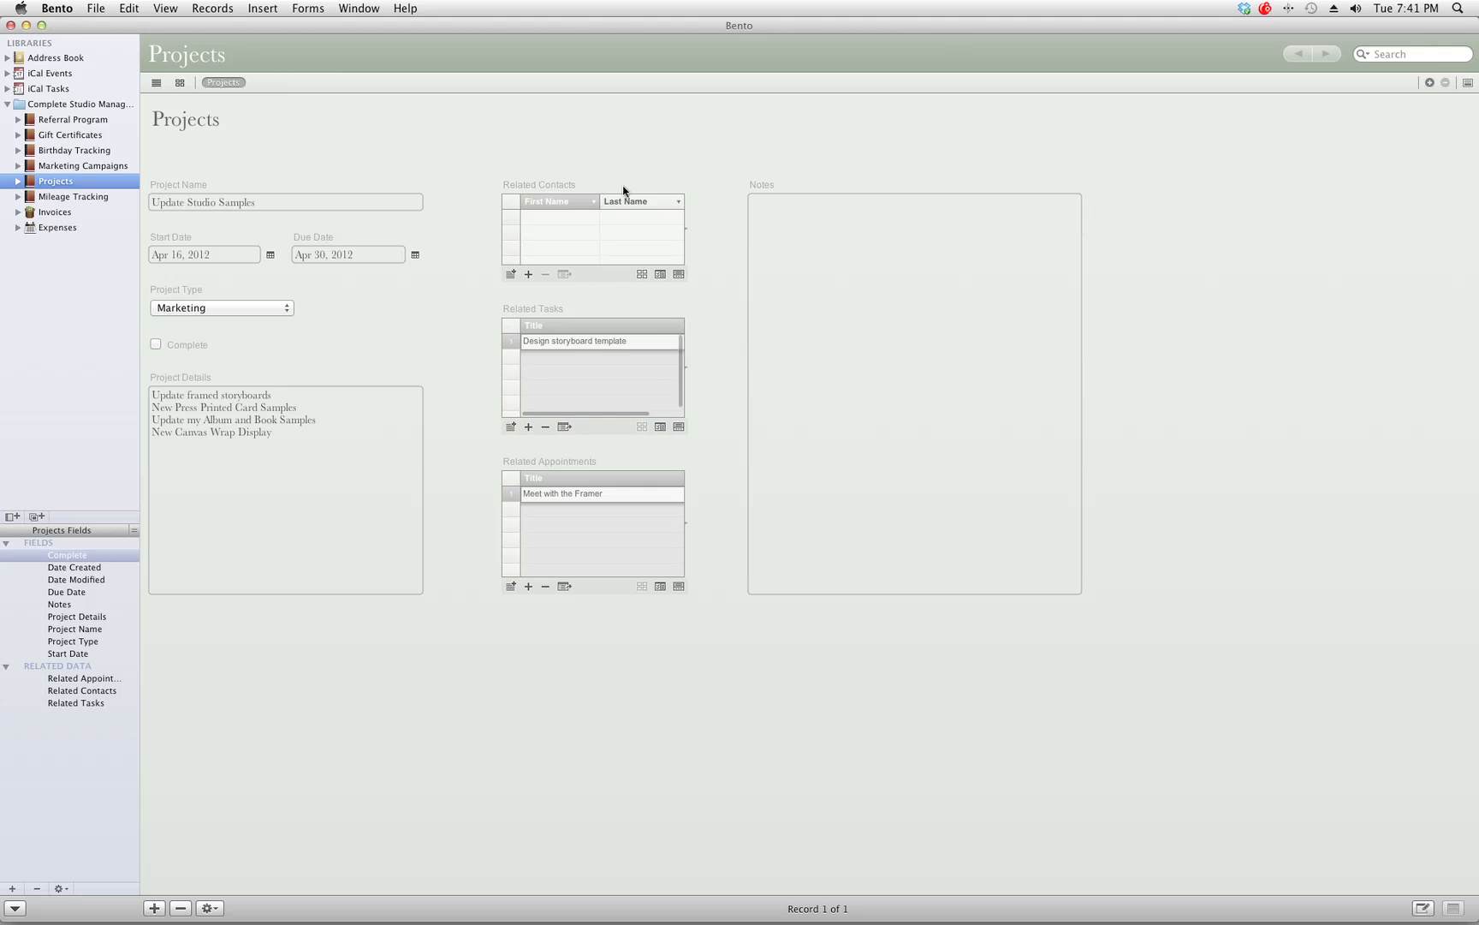
left_click(793, 239)
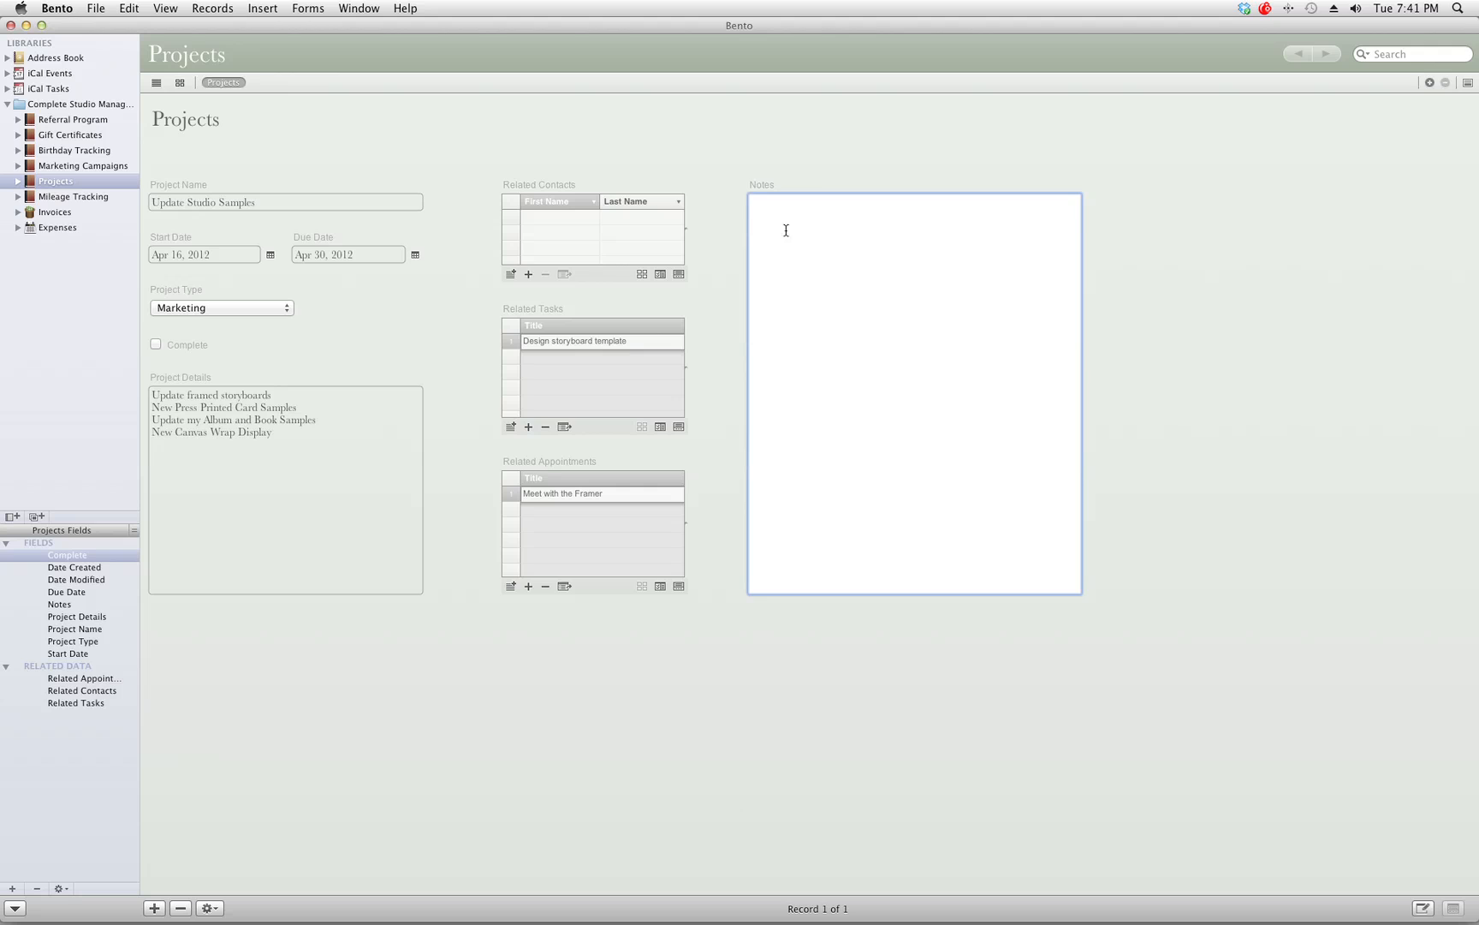
left_click(539, 147)
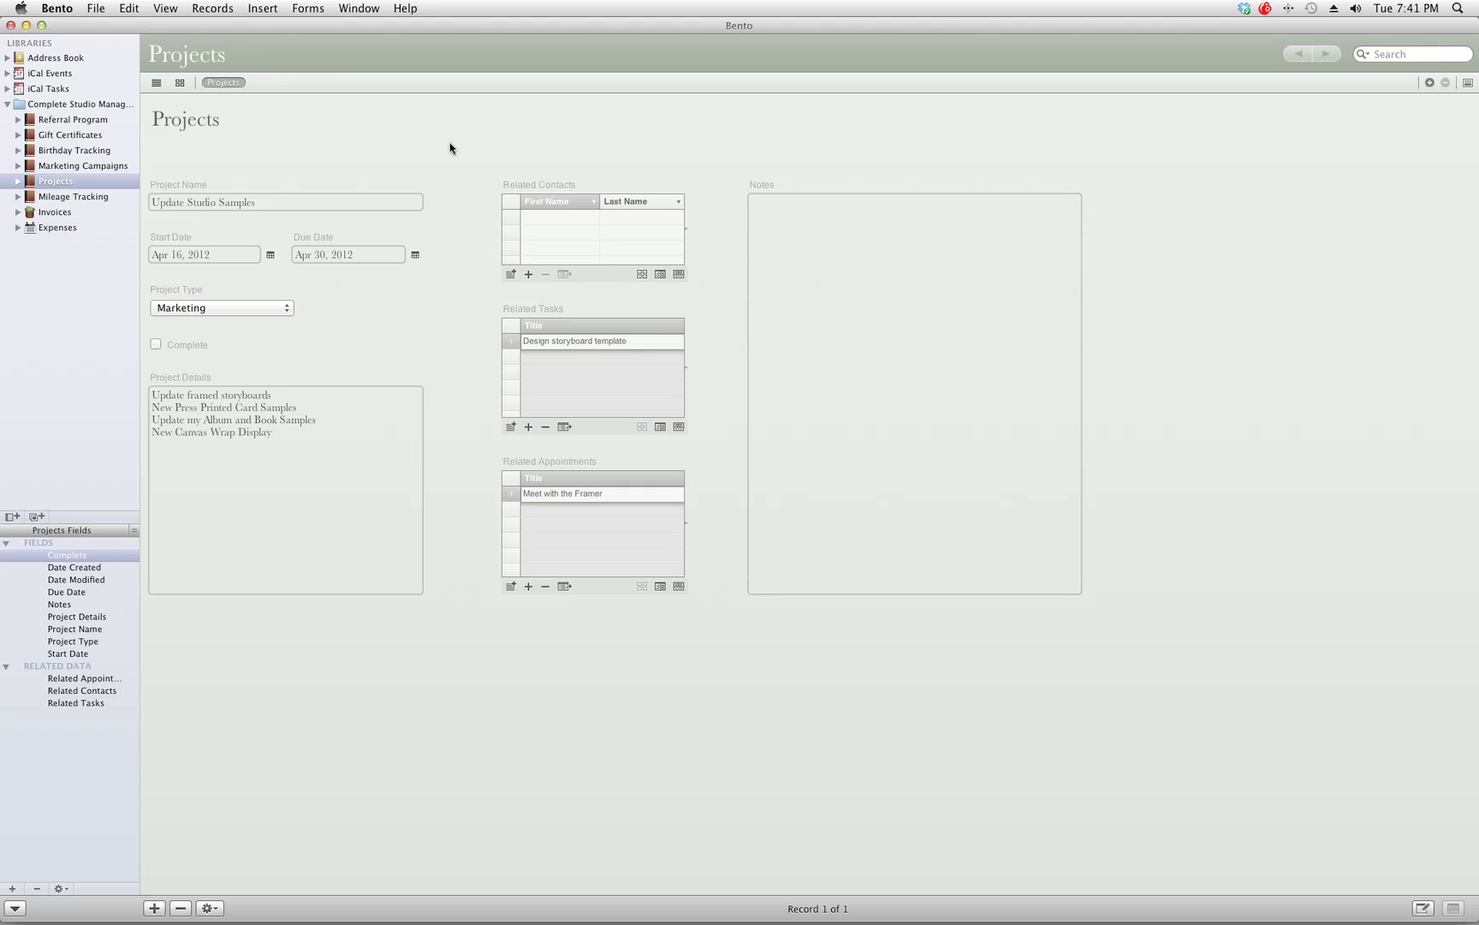